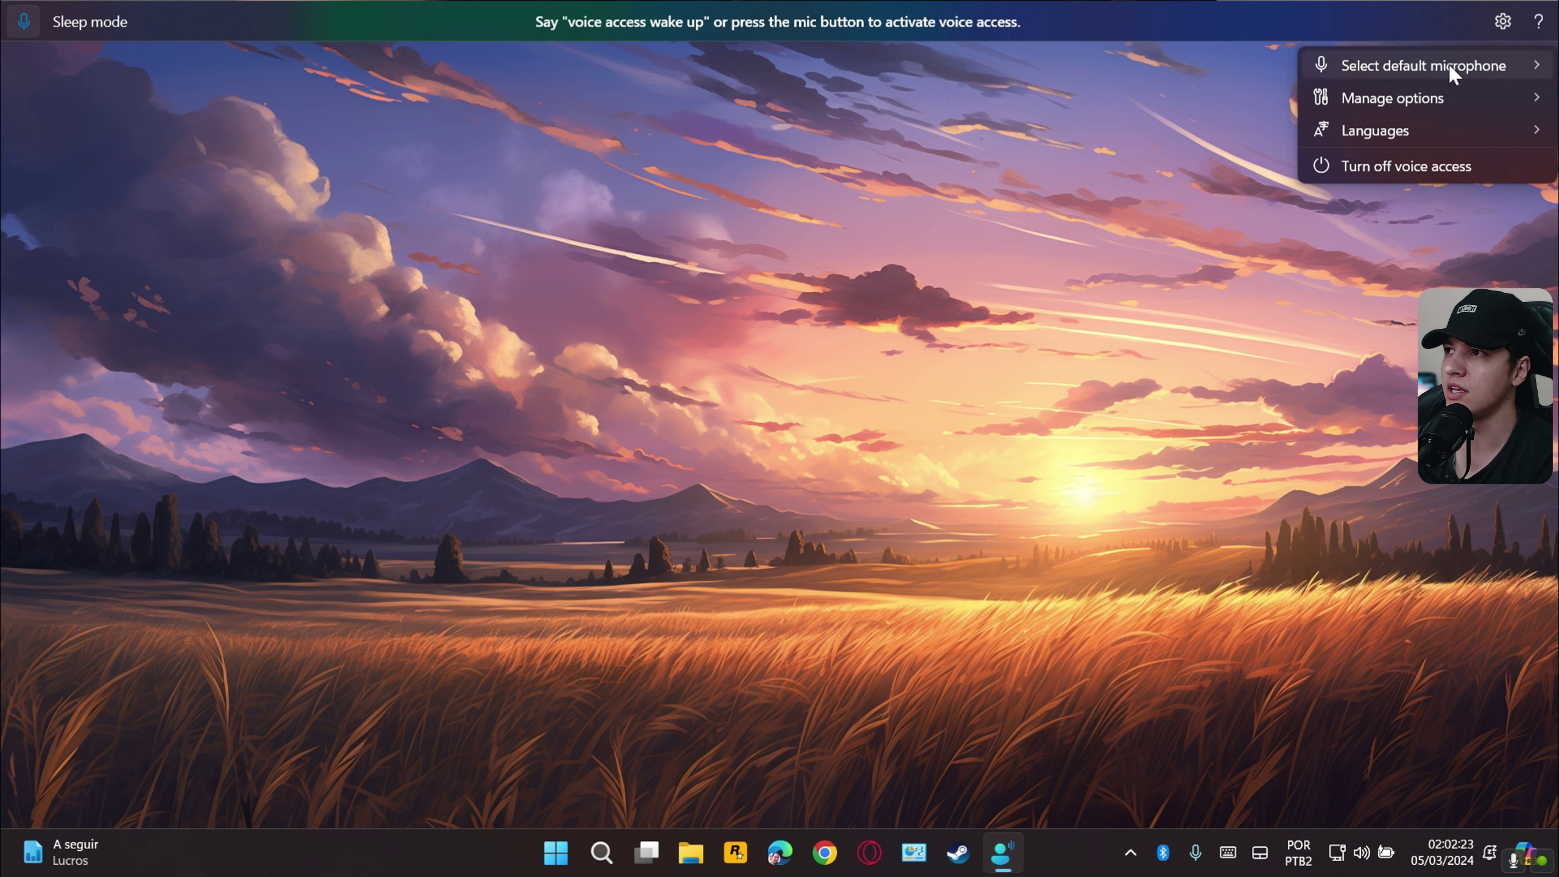
# - Review the voice access microphone and language options, and turn off voice access
pyautogui.moveTo(1452, 65)
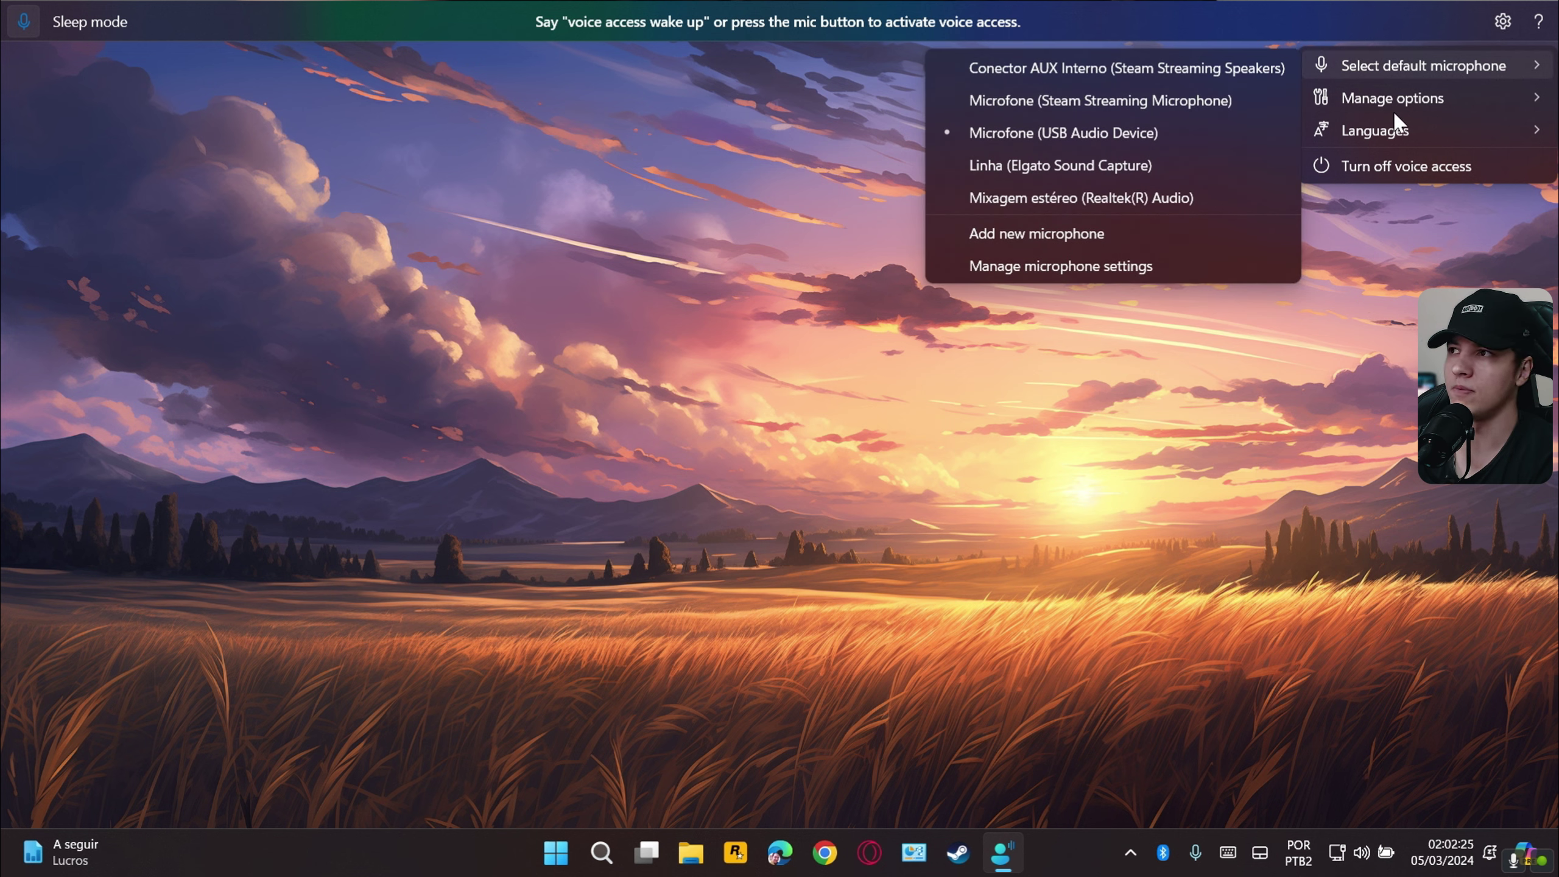
pyautogui.moveTo(1367, 142)
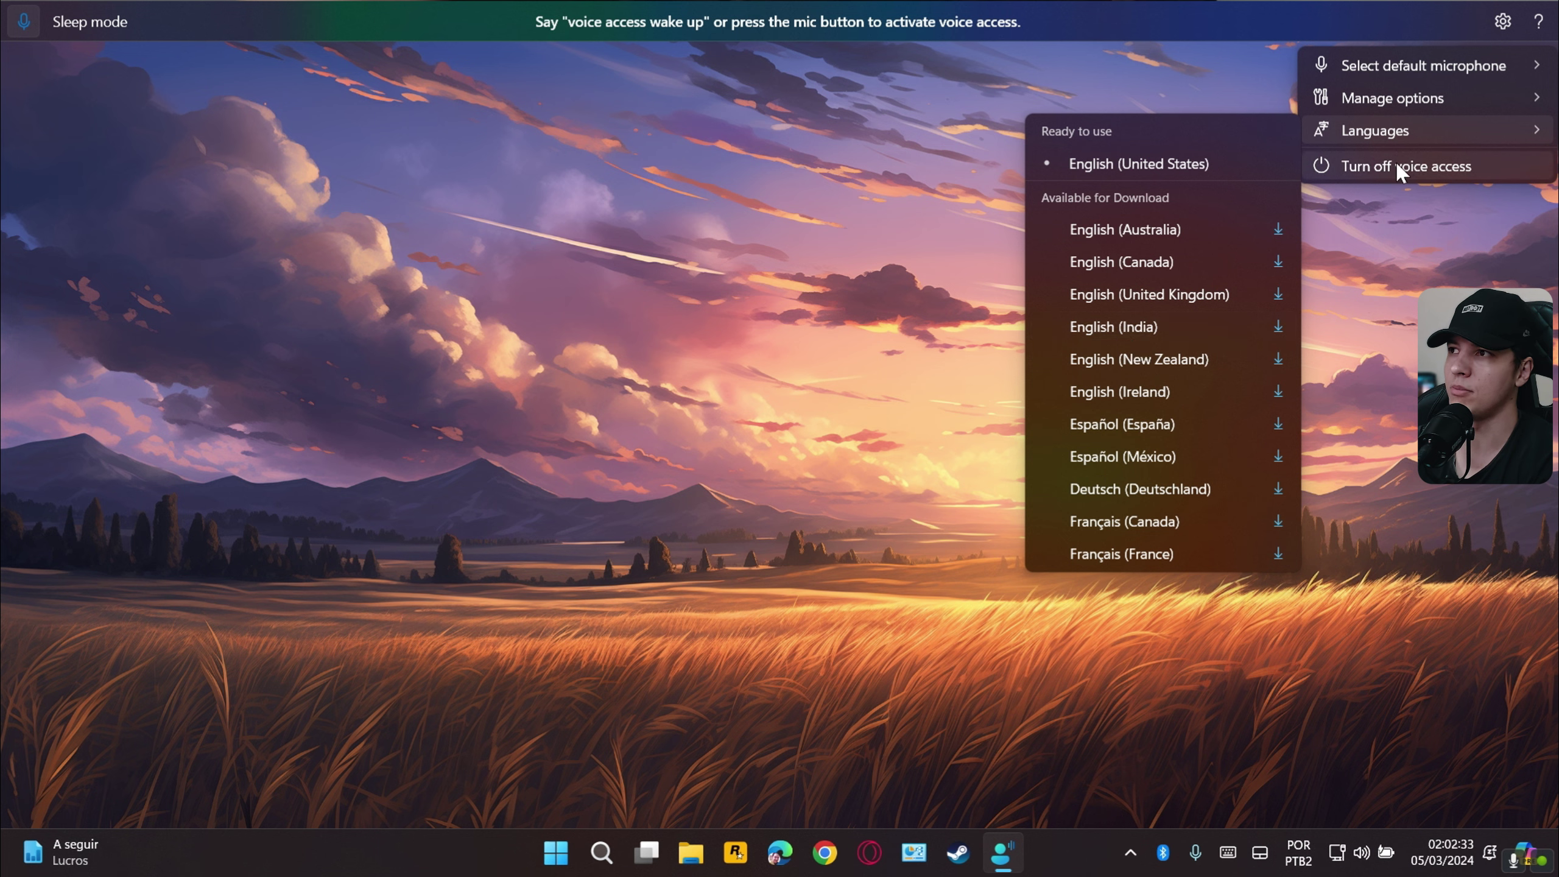
pyautogui.click(1377, 167)
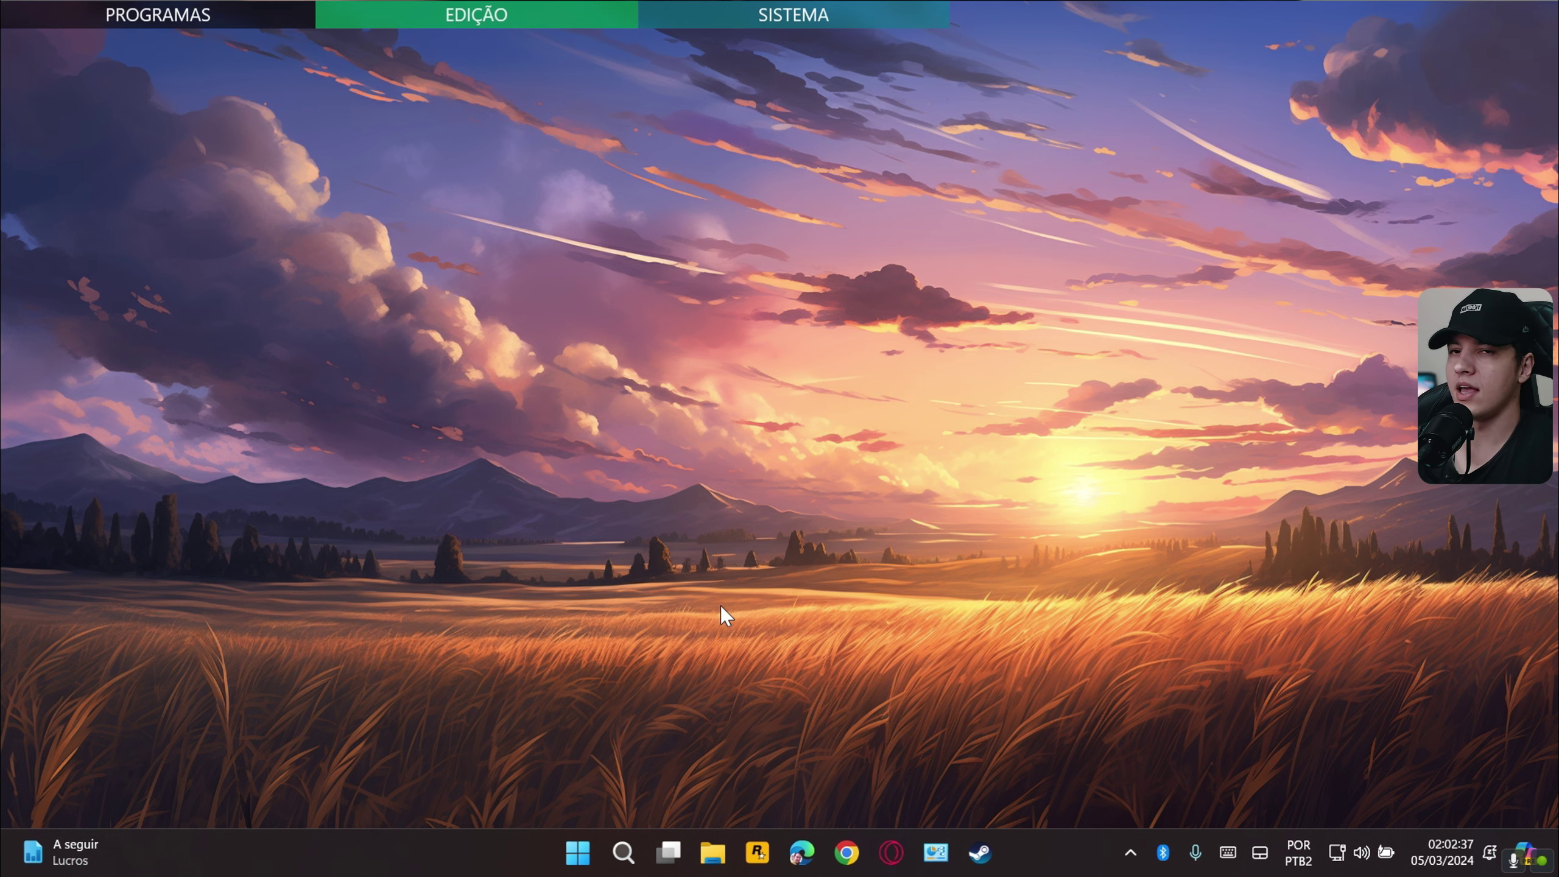
# - Search Windows for "legendas ao vivo" and open the live captions tool
pyautogui.click(609, 852)
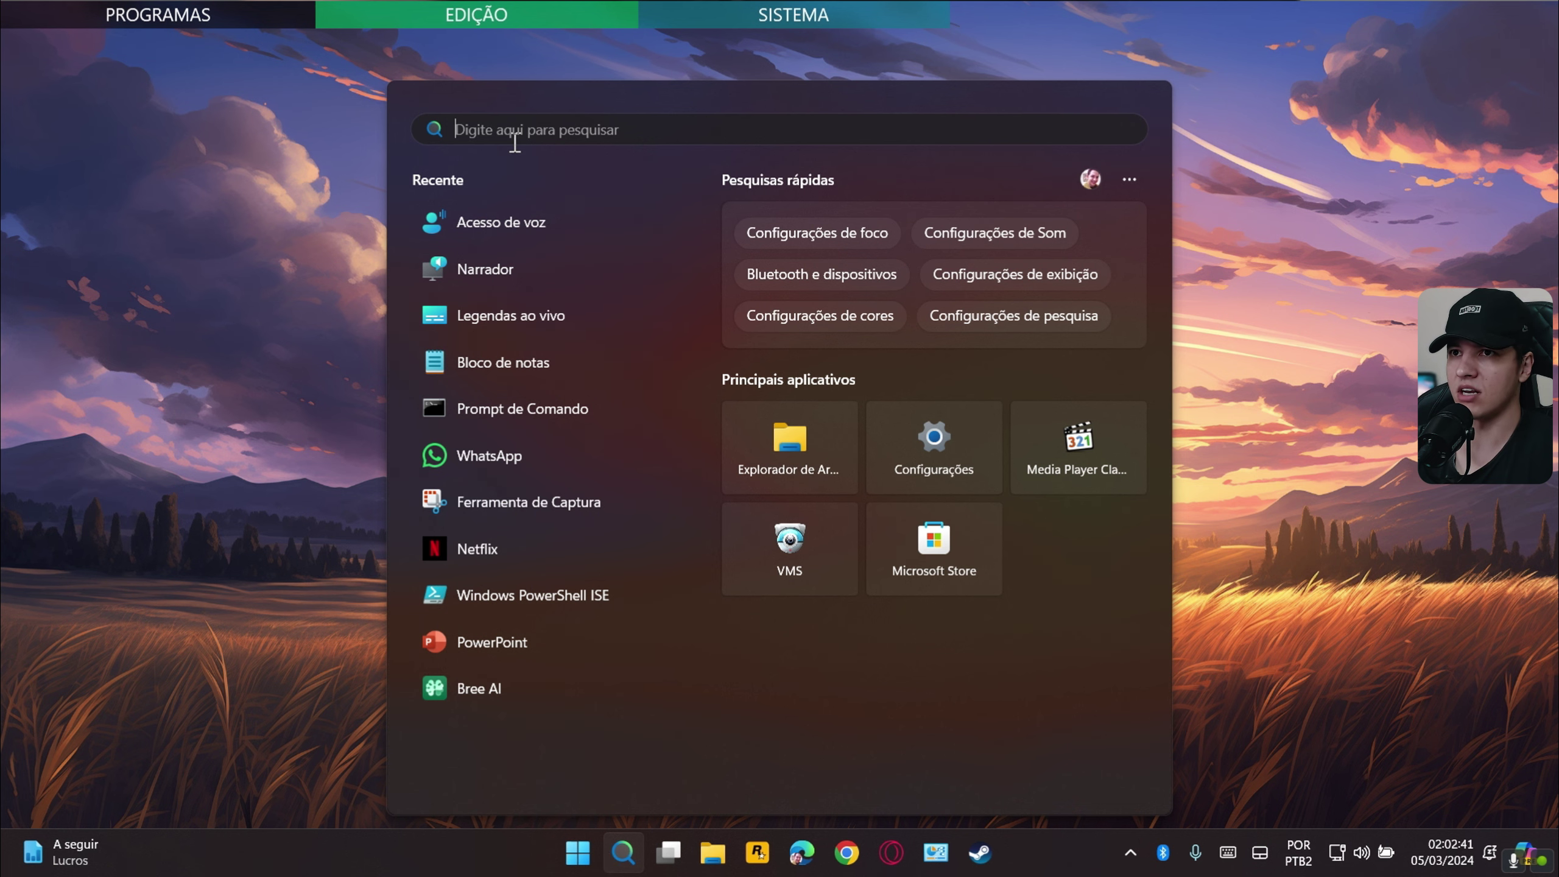
pyautogui.write('legendas ao vivo')
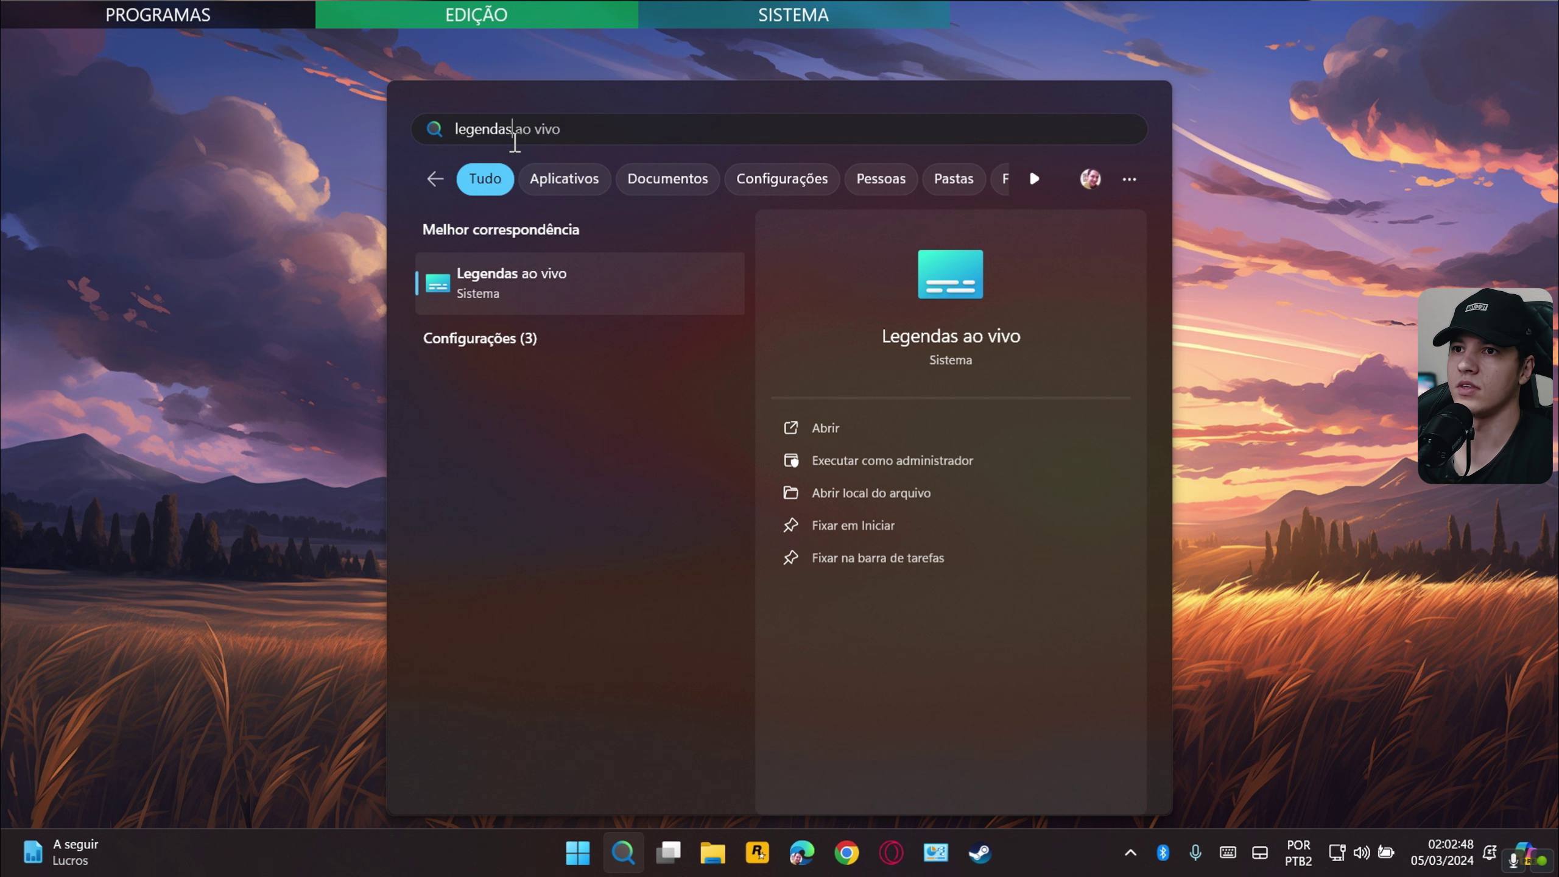
pyautogui.click(546, 297)
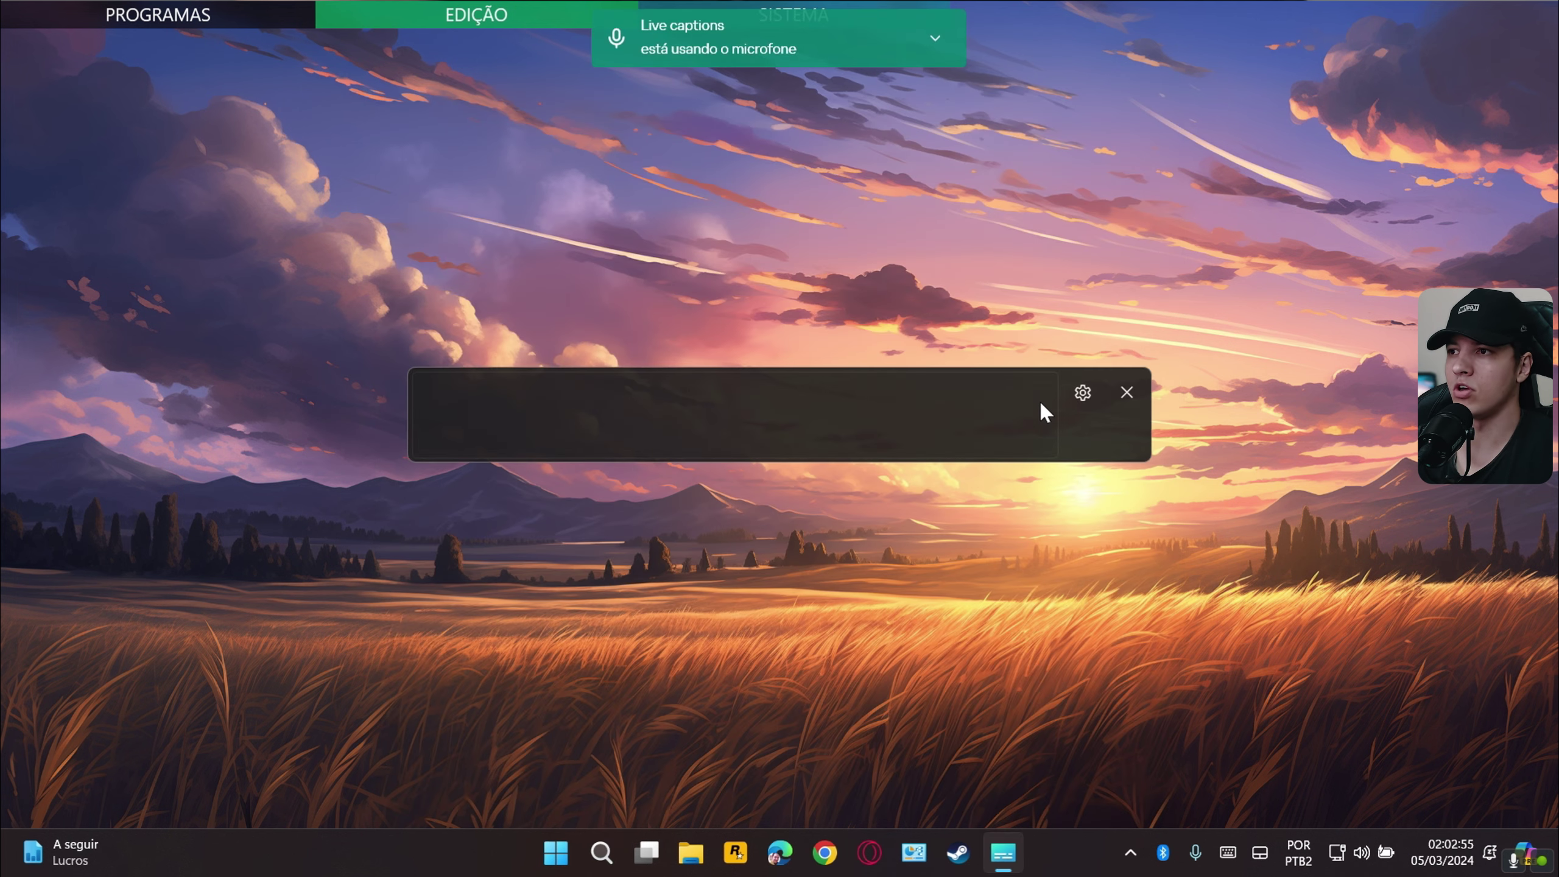
# - Try the caption positions Acima da tela and Abaixo da tela, dismissing the performance warning in between
pyautogui.click(1082, 393)
pyautogui.moveTo(1103, 259)
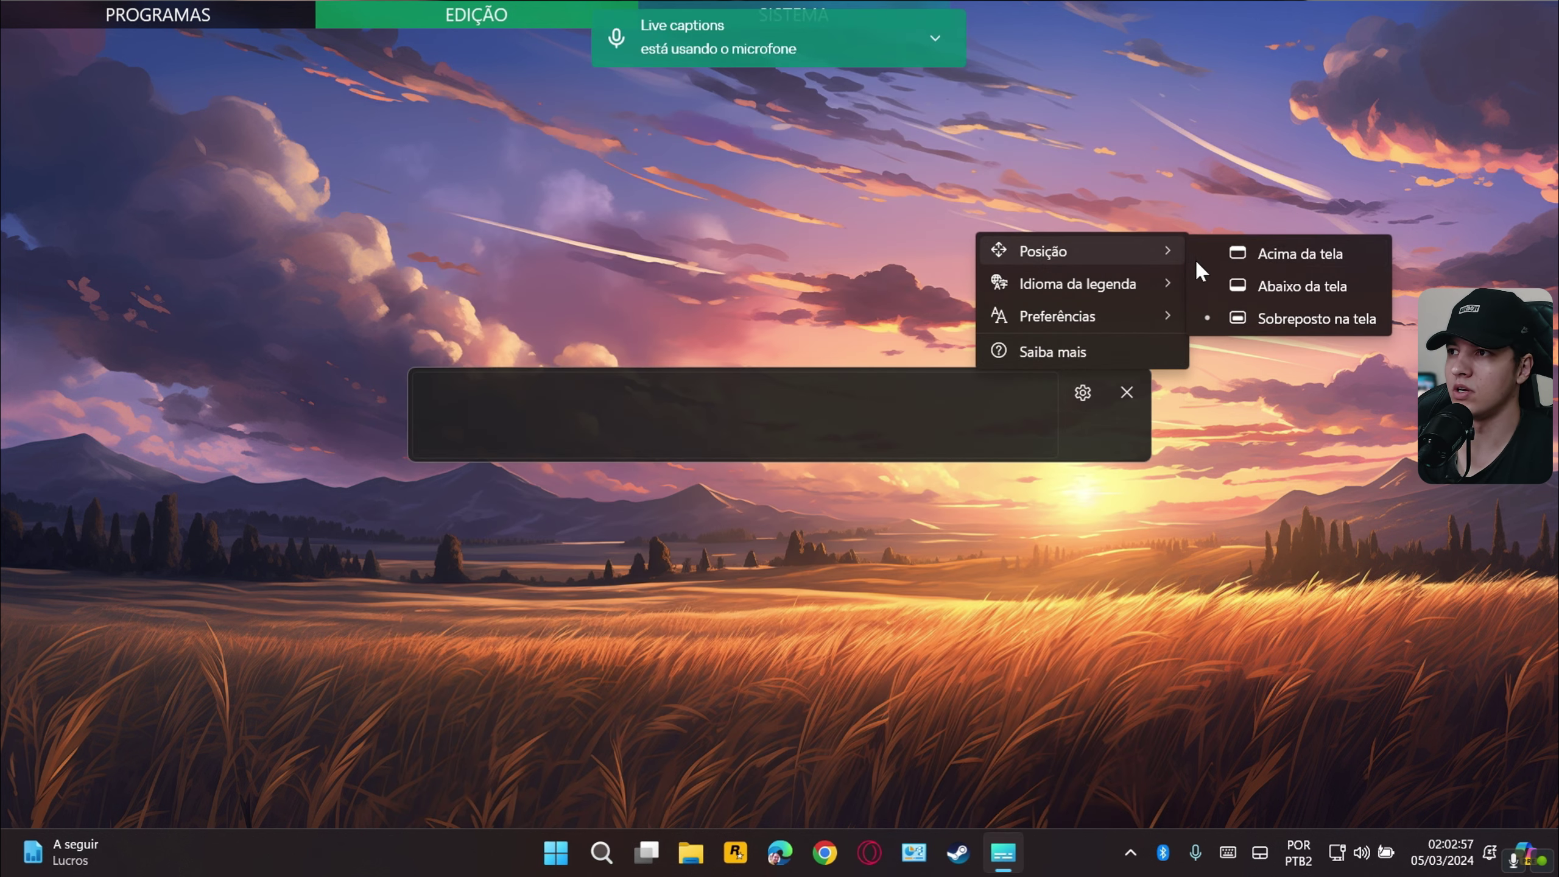
pyautogui.click(1249, 258)
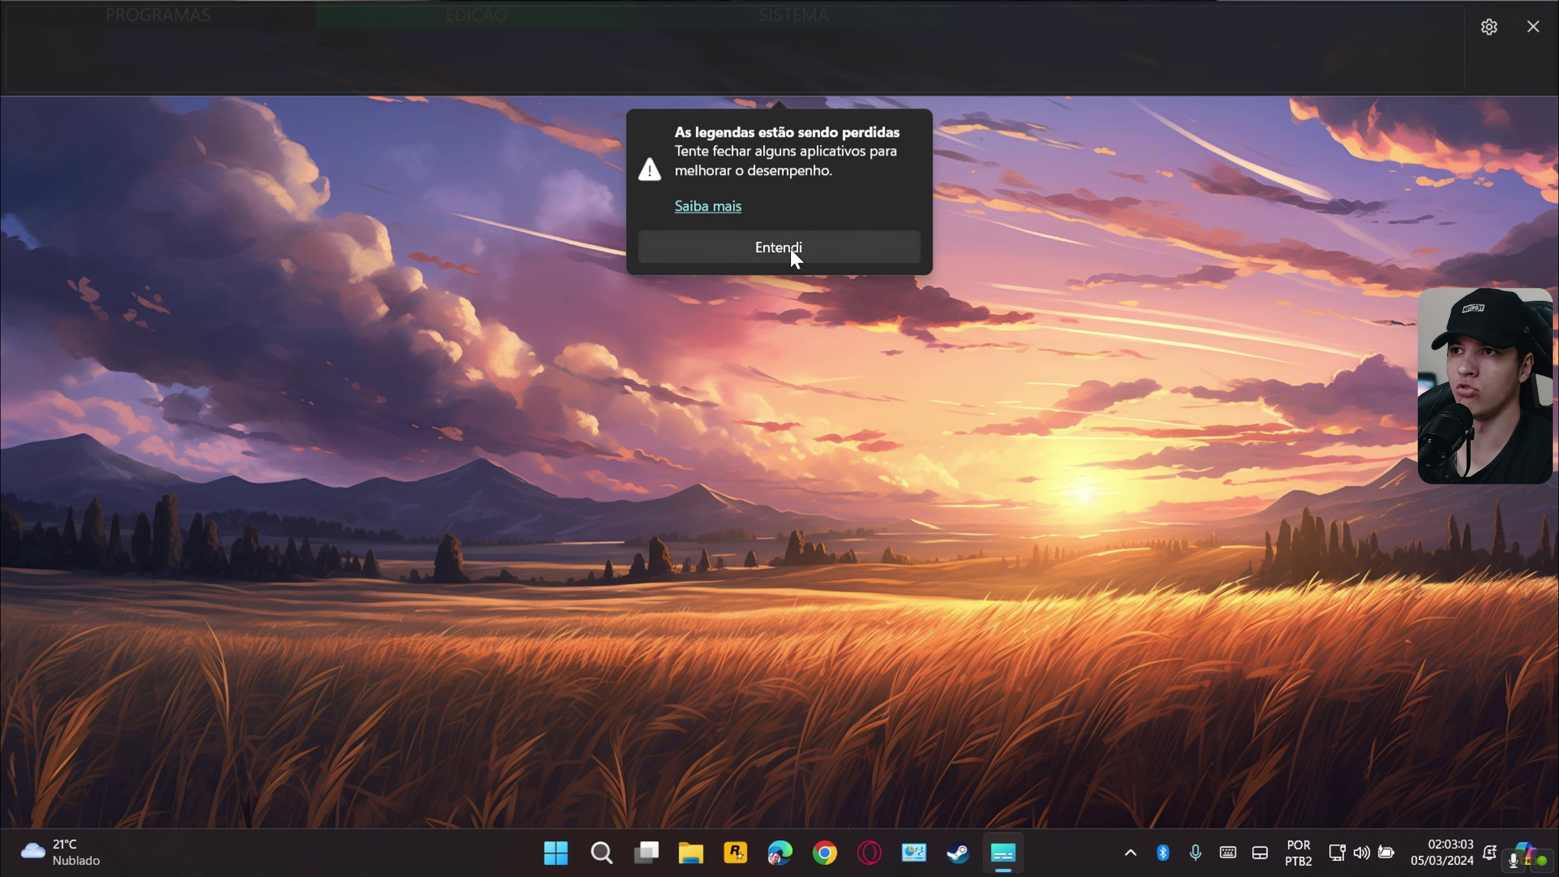
pyautogui.click(793, 249)
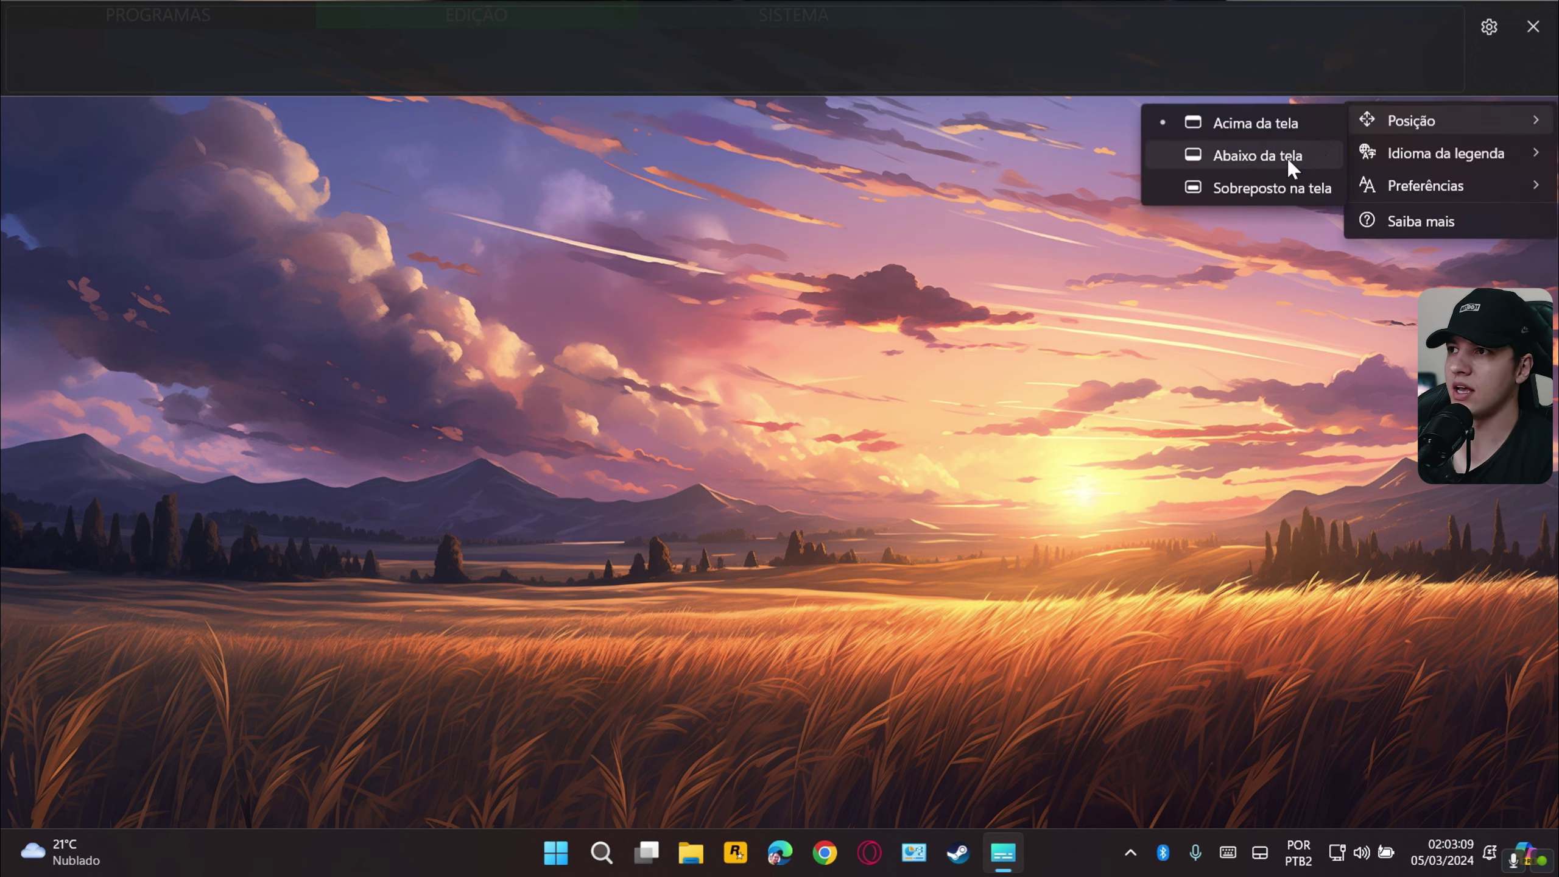
pyautogui.click(1292, 157)
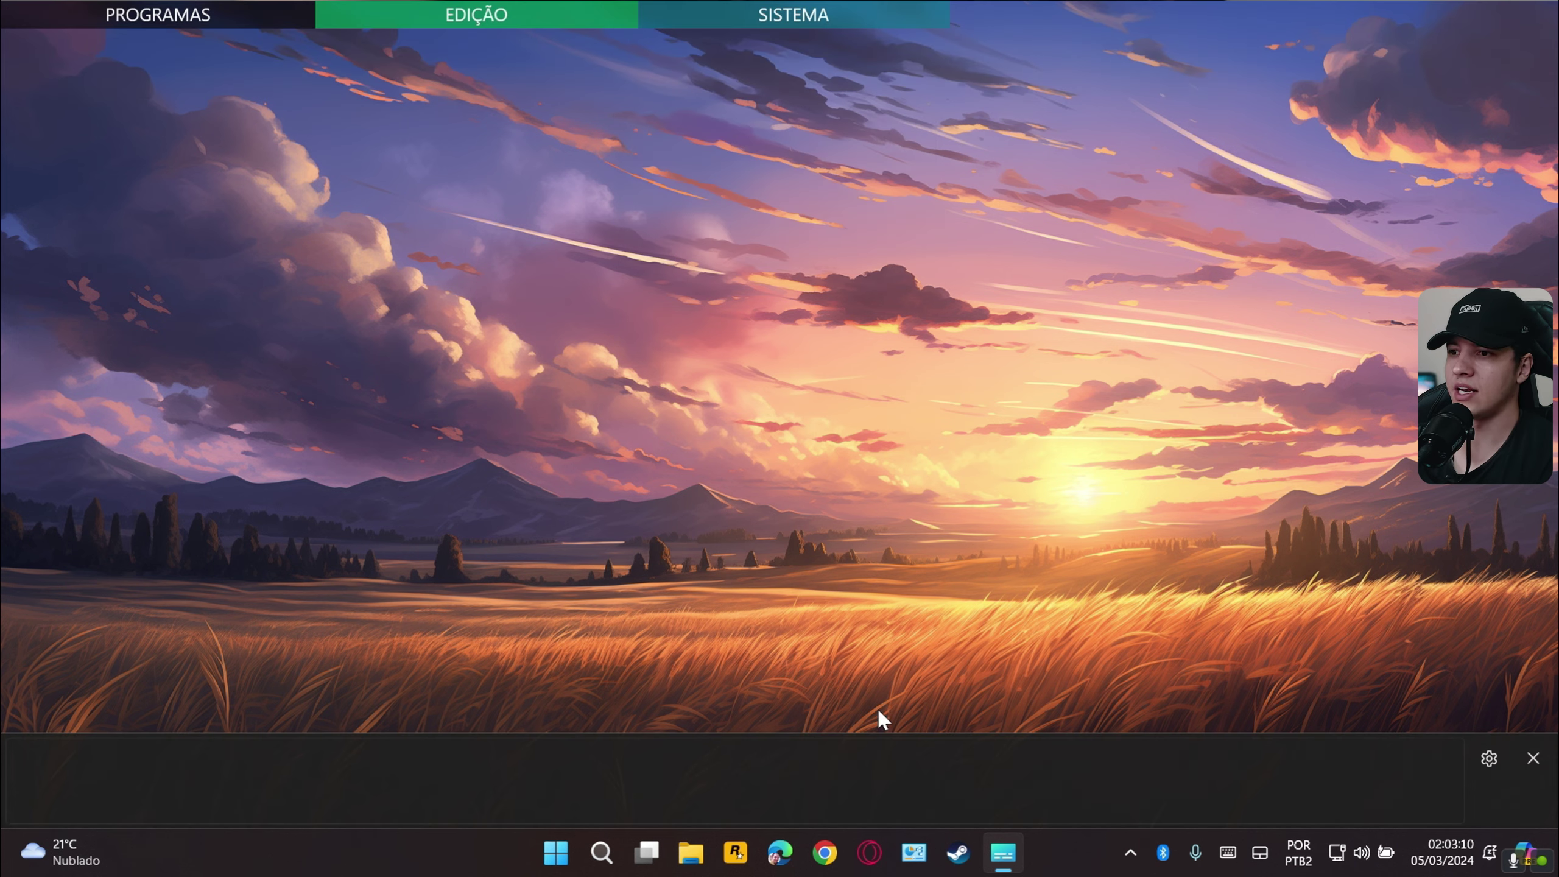
# - Switch the captions to Sobreposto na tela, and move the floating caption window up and make it narrower
pyautogui.click(1489, 758)
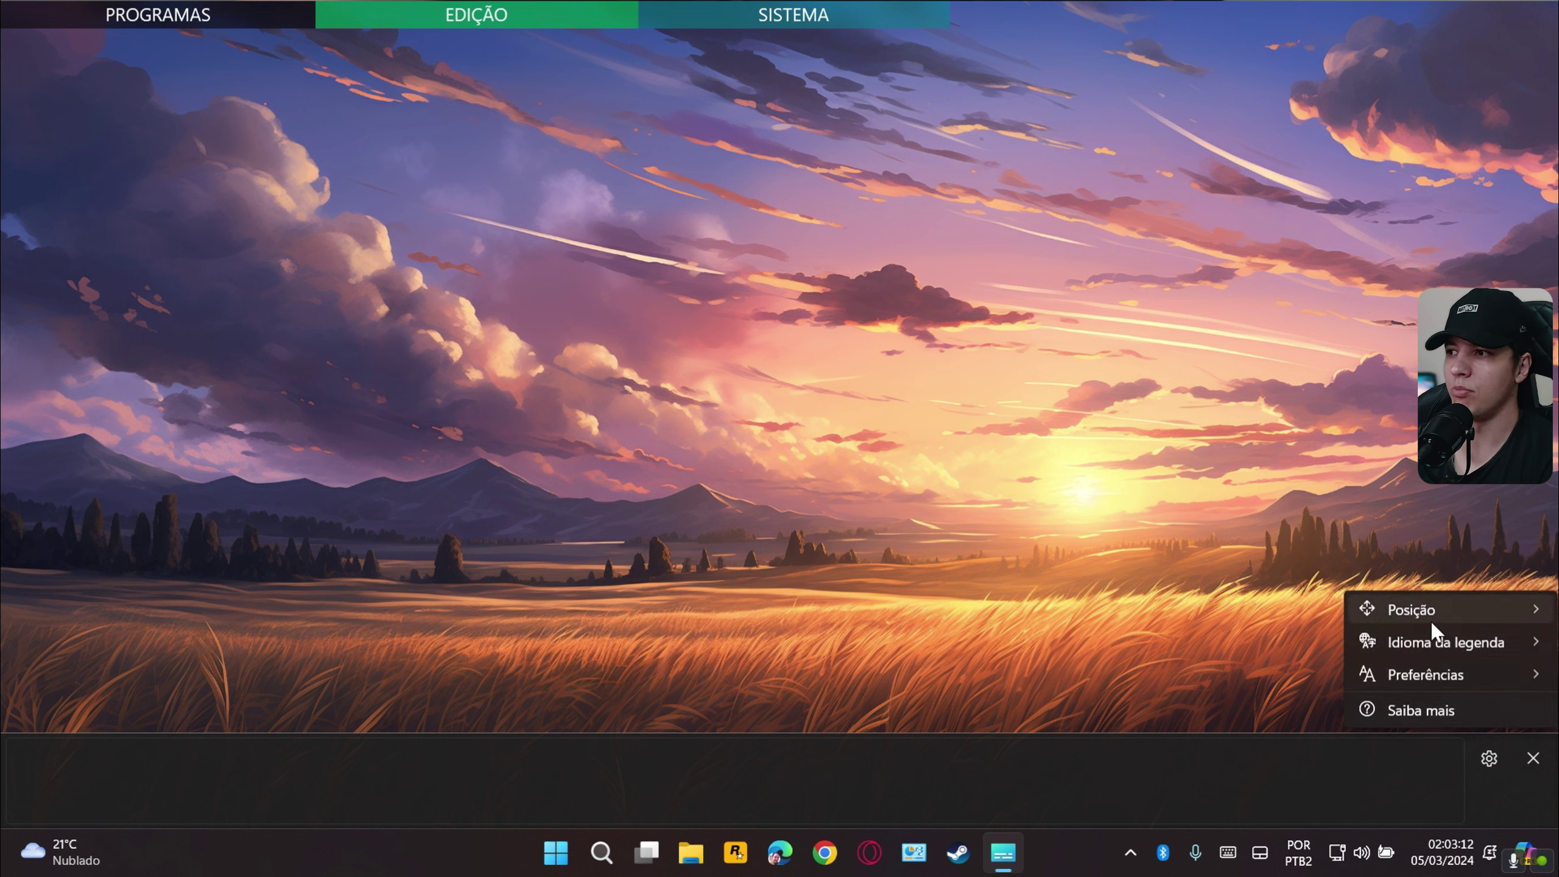
pyautogui.moveTo(1426, 615)
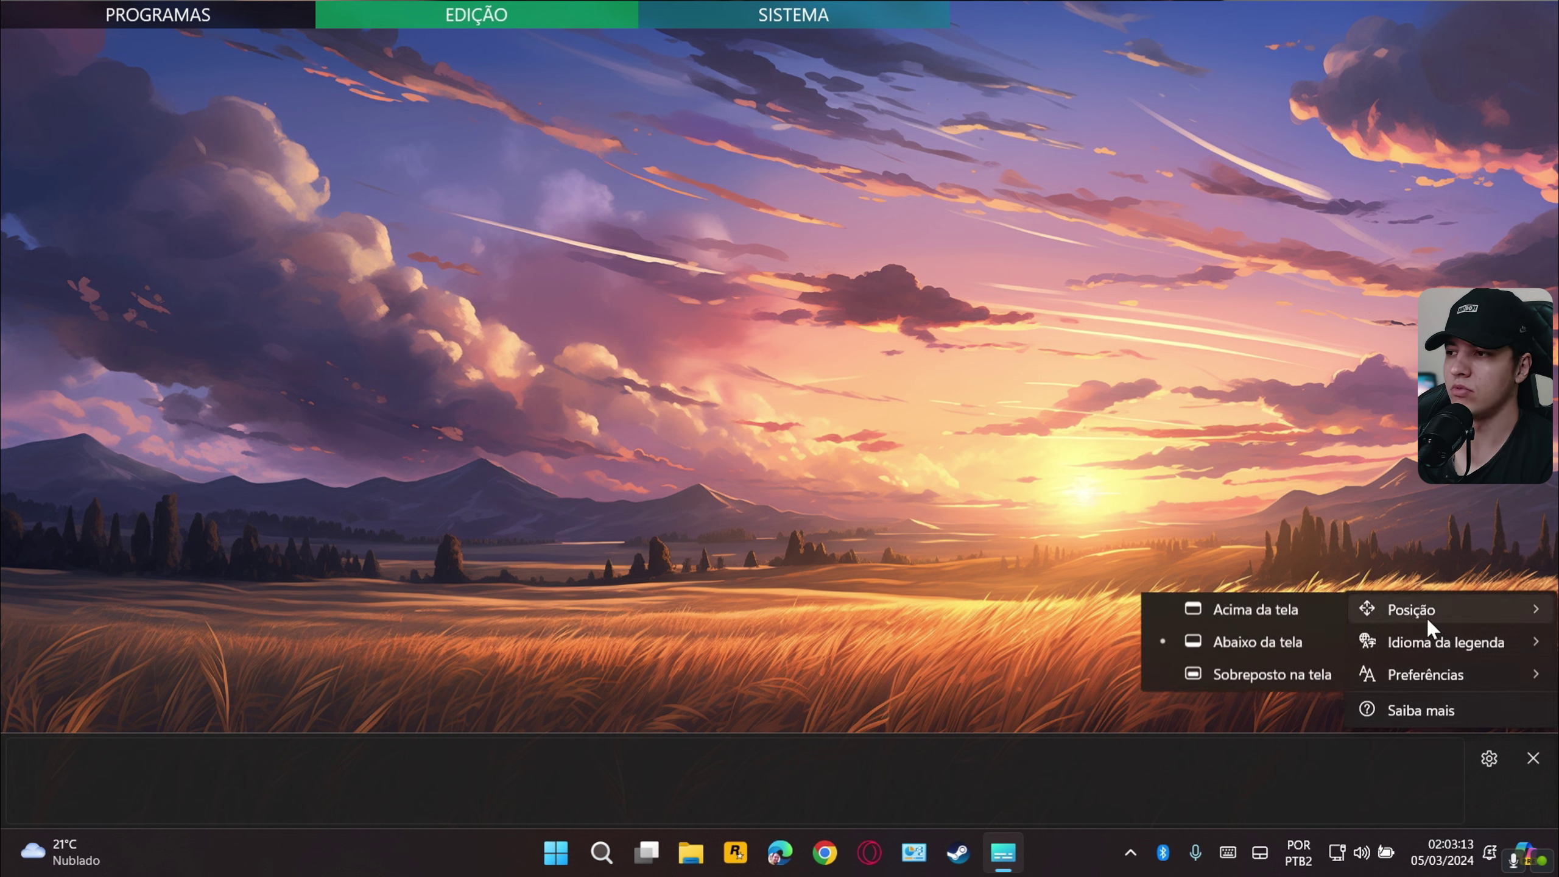
pyautogui.click(1222, 680)
pyautogui.moveTo(857, 415); pyautogui.dragTo(836, 371)
pyautogui.moveTo(1071, 396); pyautogui.dragTo(1011, 413)
# - Set the live captions position to Abaixo da tela
pyautogui.click(942, 329)
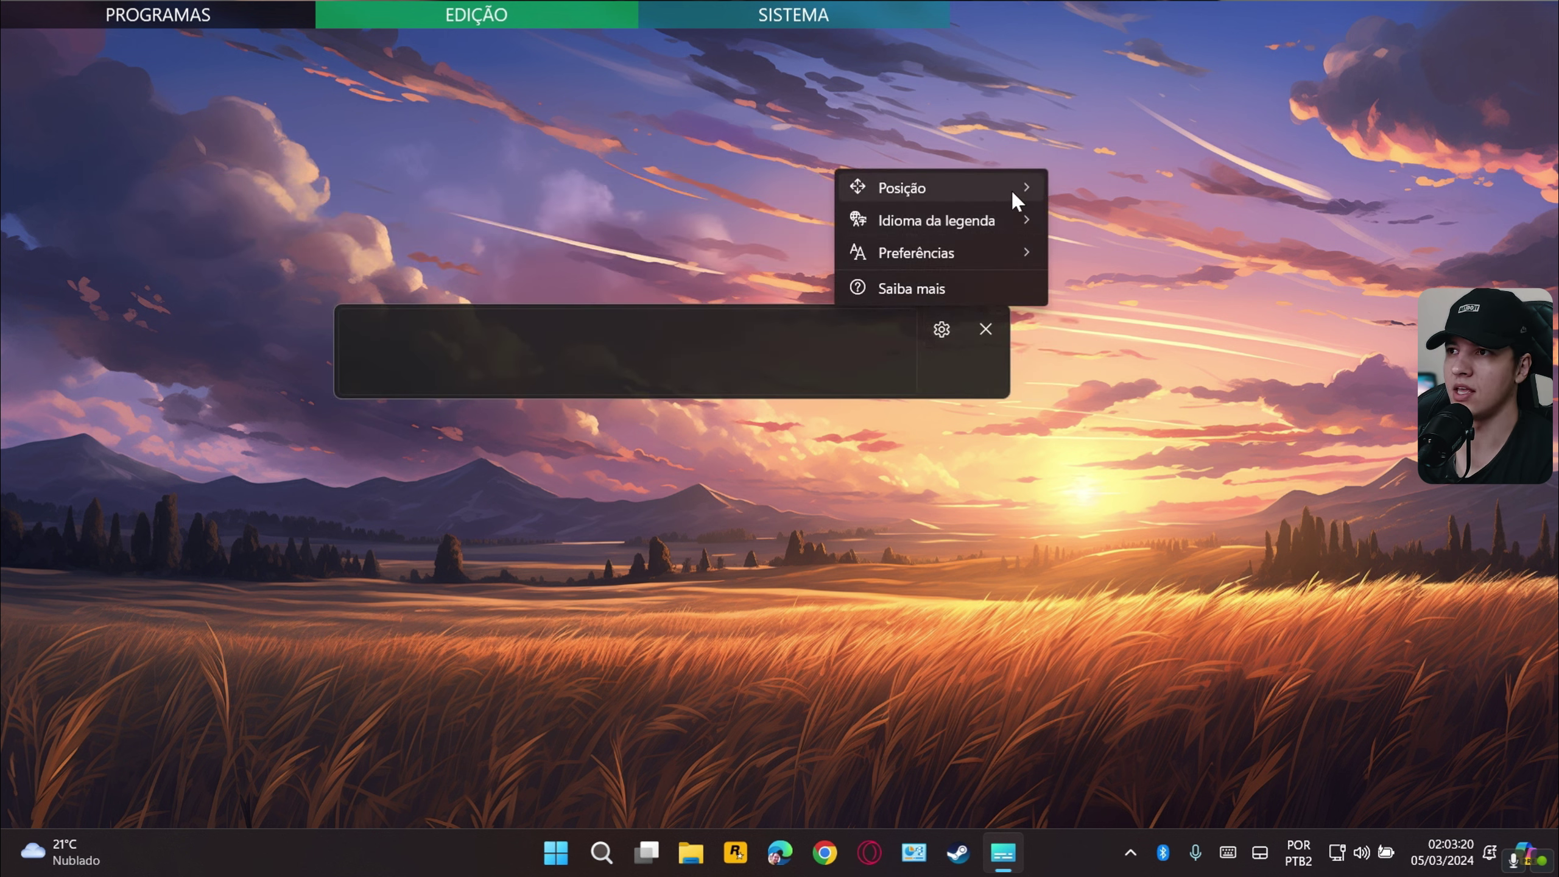
pyautogui.moveTo(1011, 188)
pyautogui.click(1115, 219)
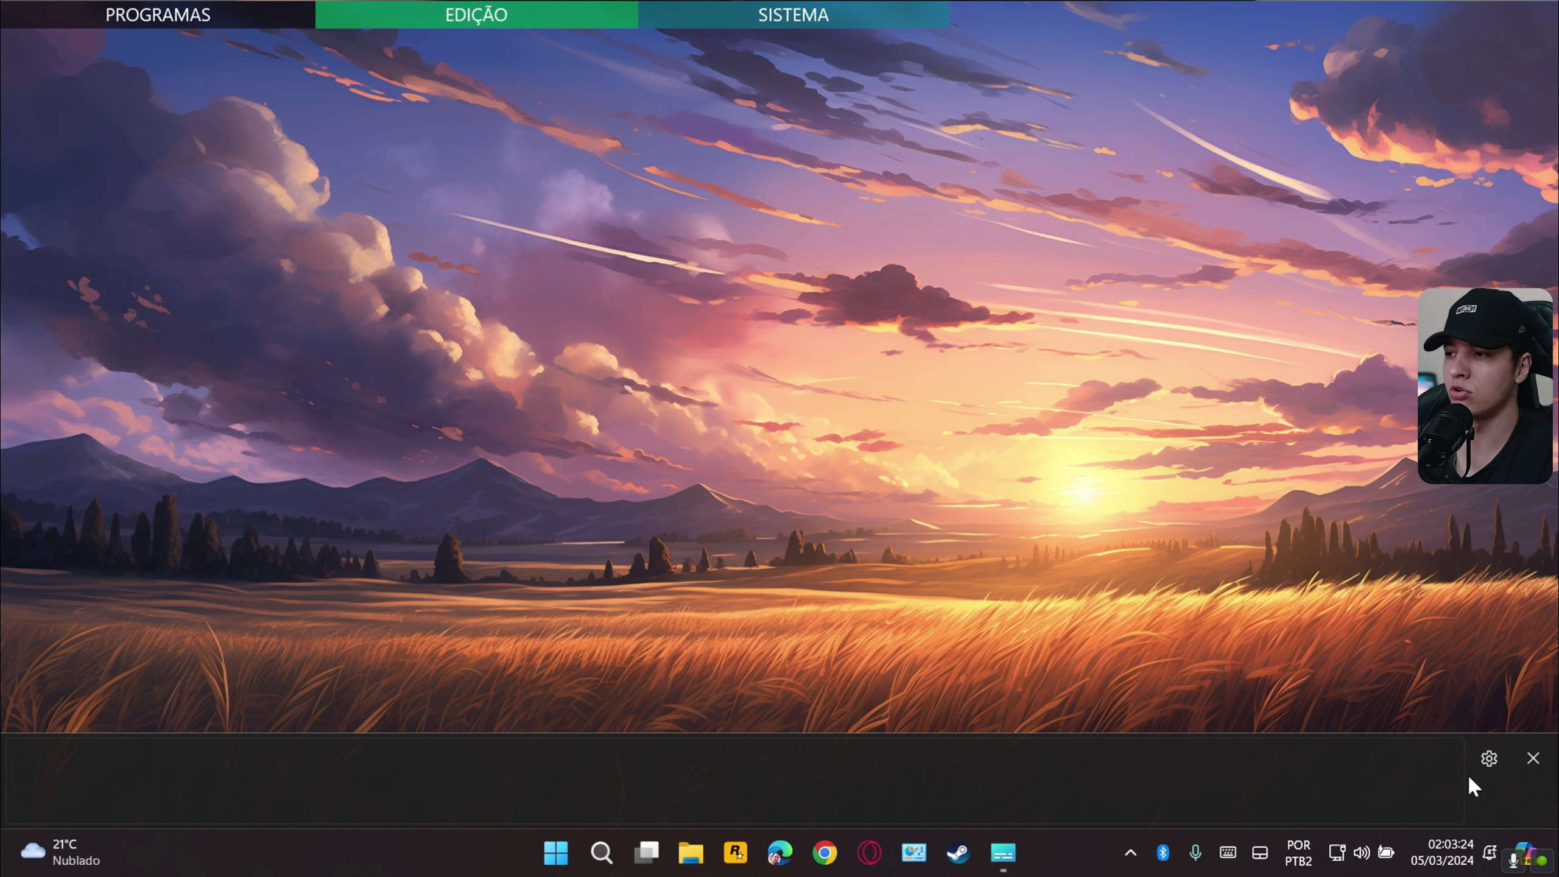
# - Review the caption language choices and the caption preferences for profanity filtering, microphone audio and caption style
pyautogui.click(1490, 761)
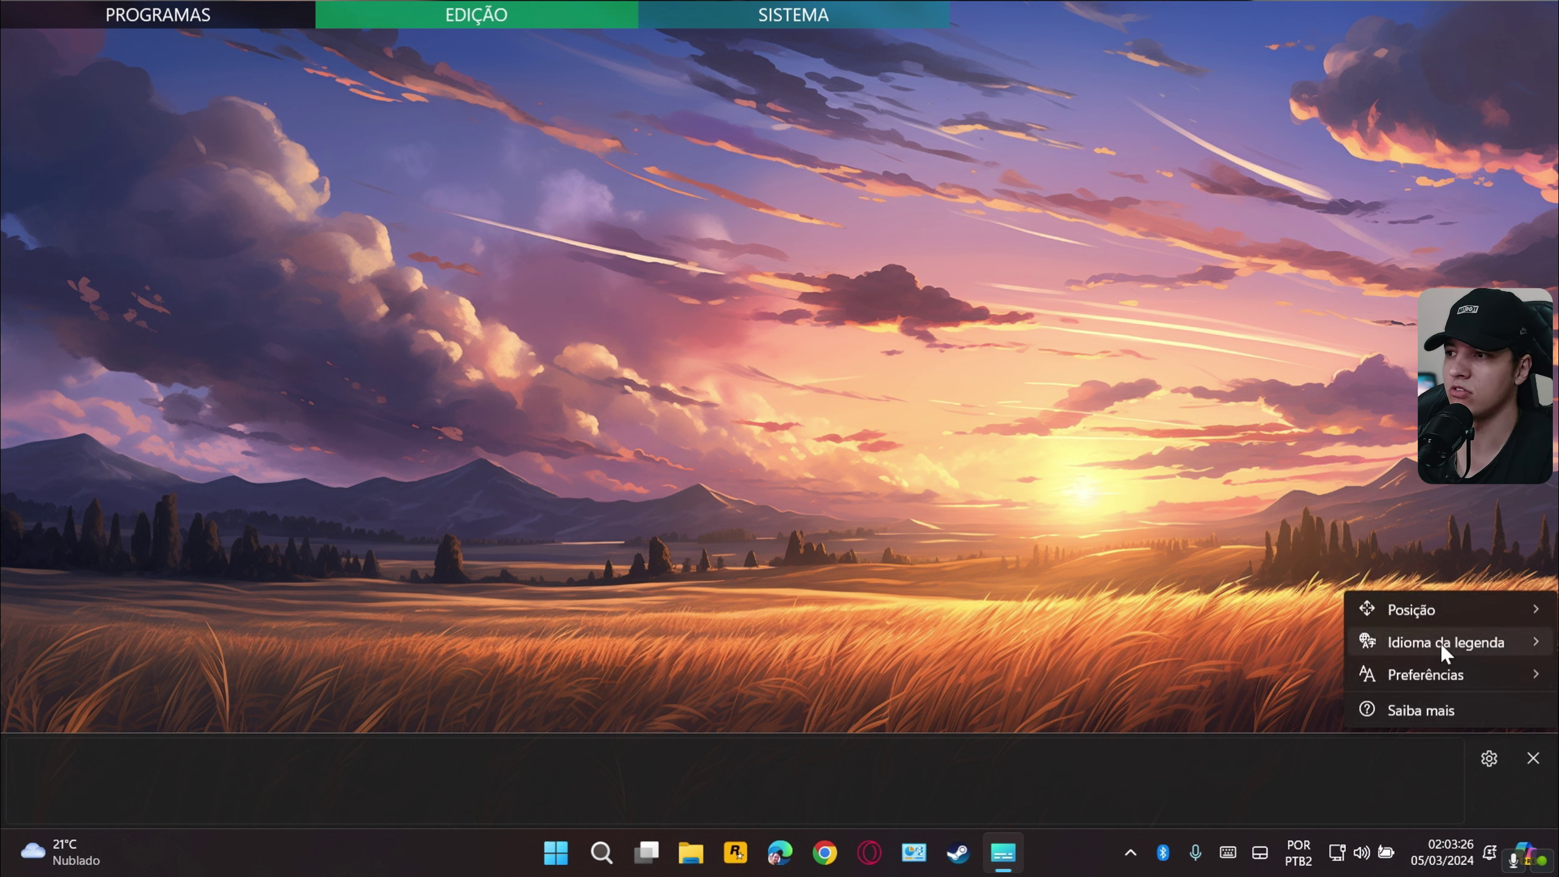
pyautogui.moveTo(1422, 648)
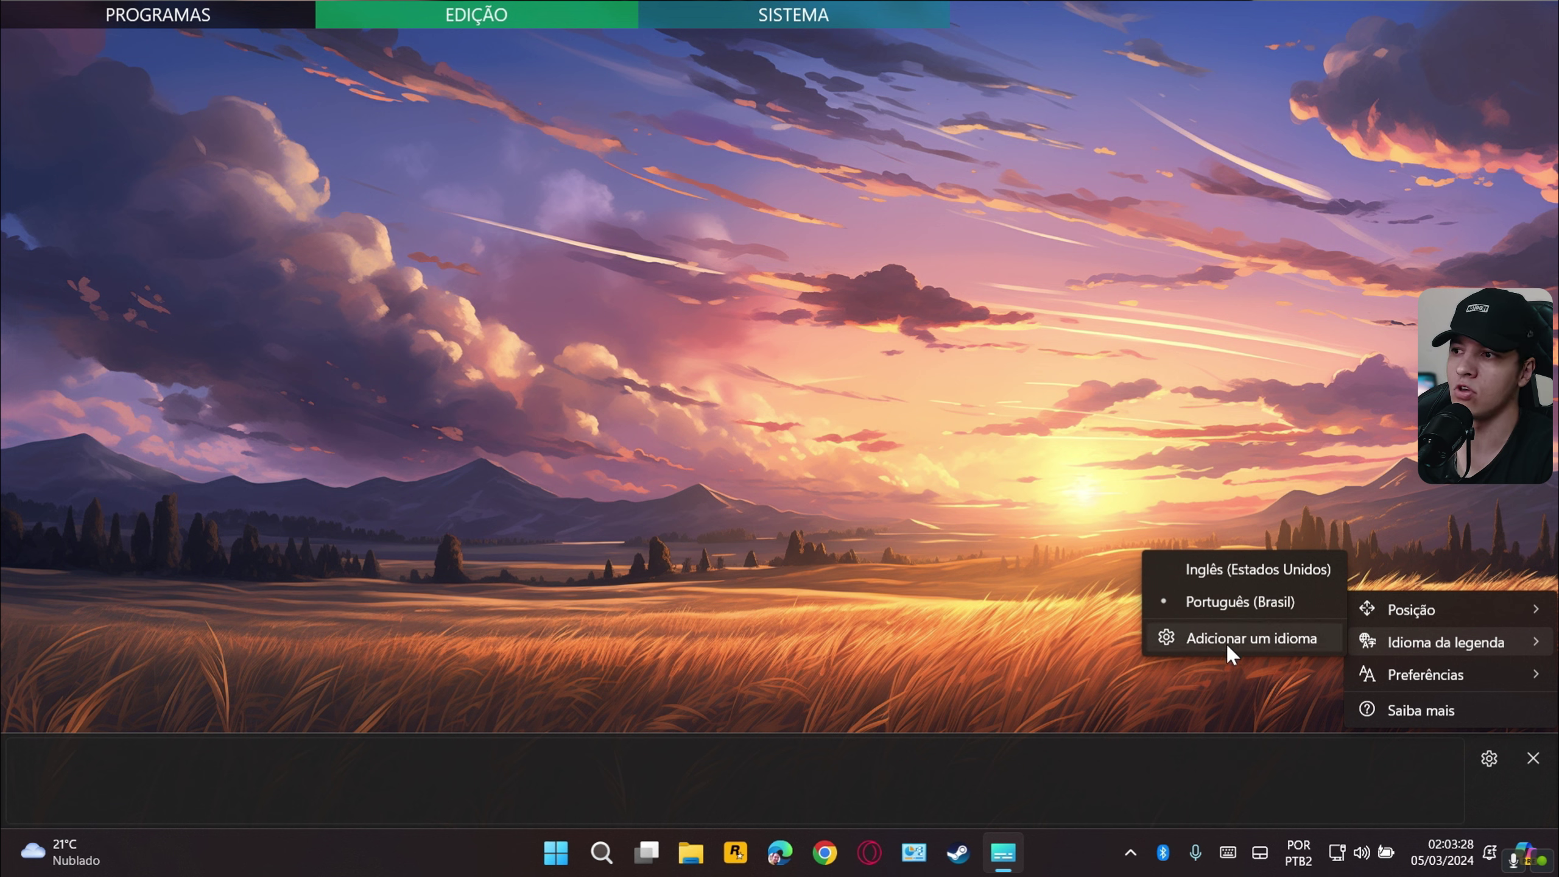
pyautogui.moveTo(1376, 673)
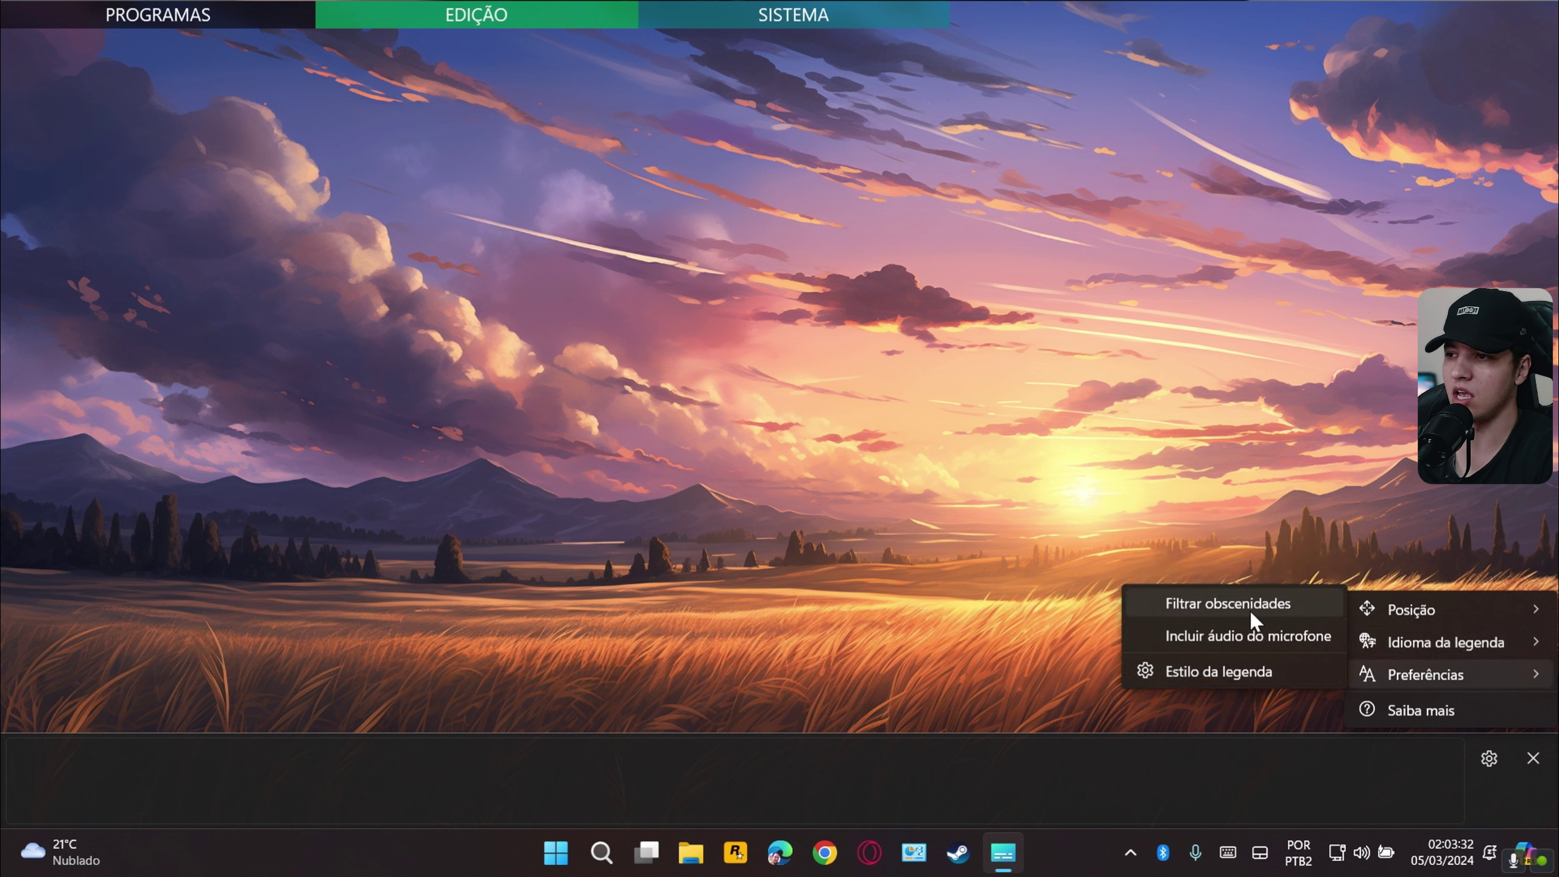
pyautogui.click(692, 609)
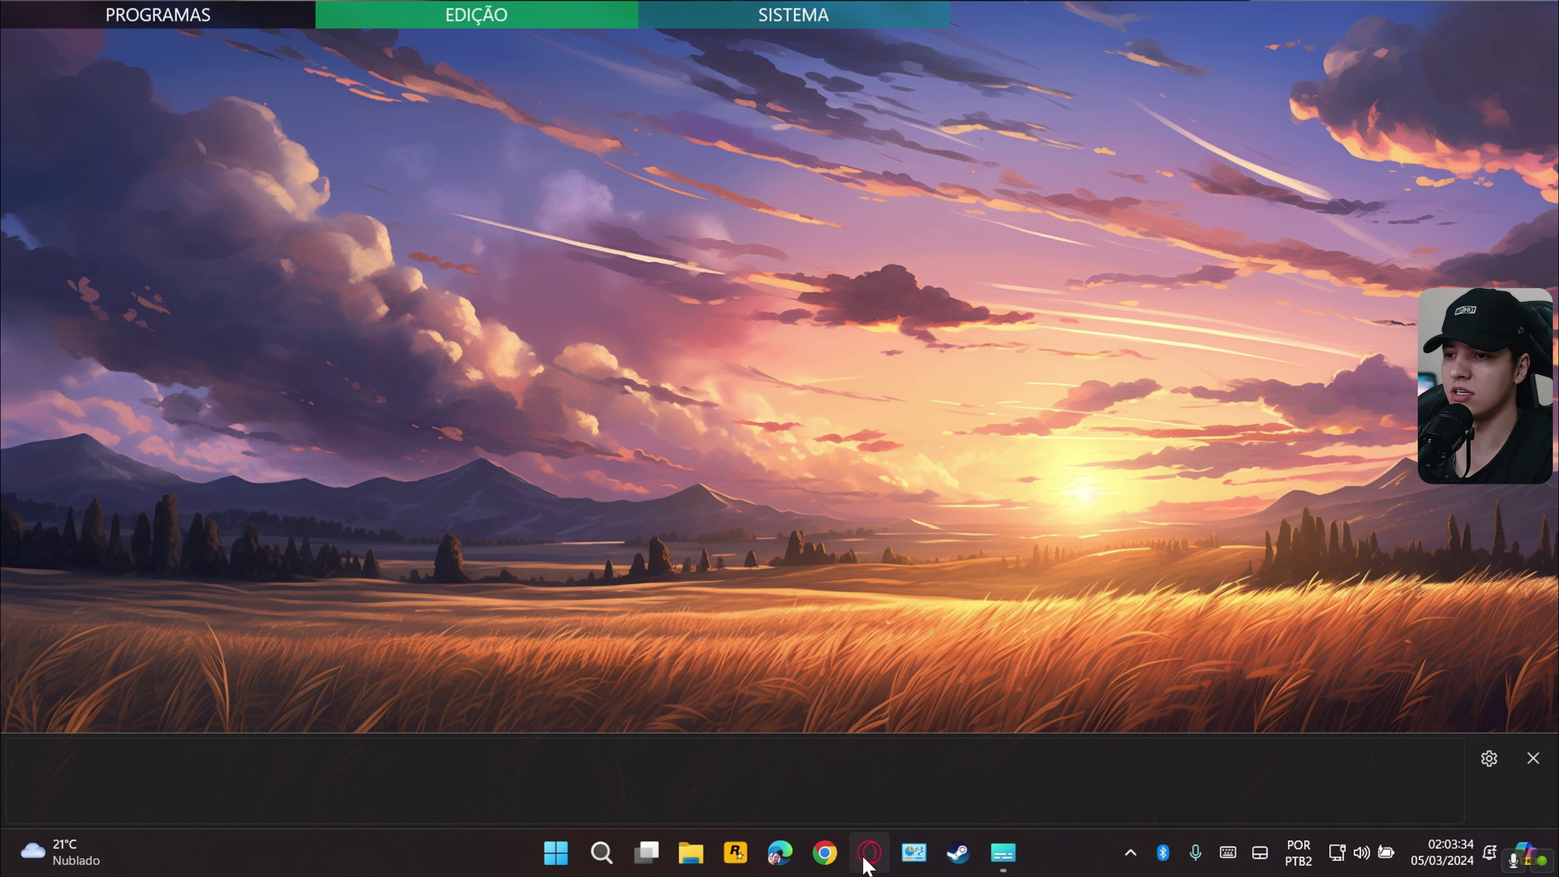
# - In Microsoft Edge, search YouTube for the channel "odorizzi" and play "6 Melhores APPS para o seu CELULAR em 2024 #4"
pyautogui.click(783, 859)
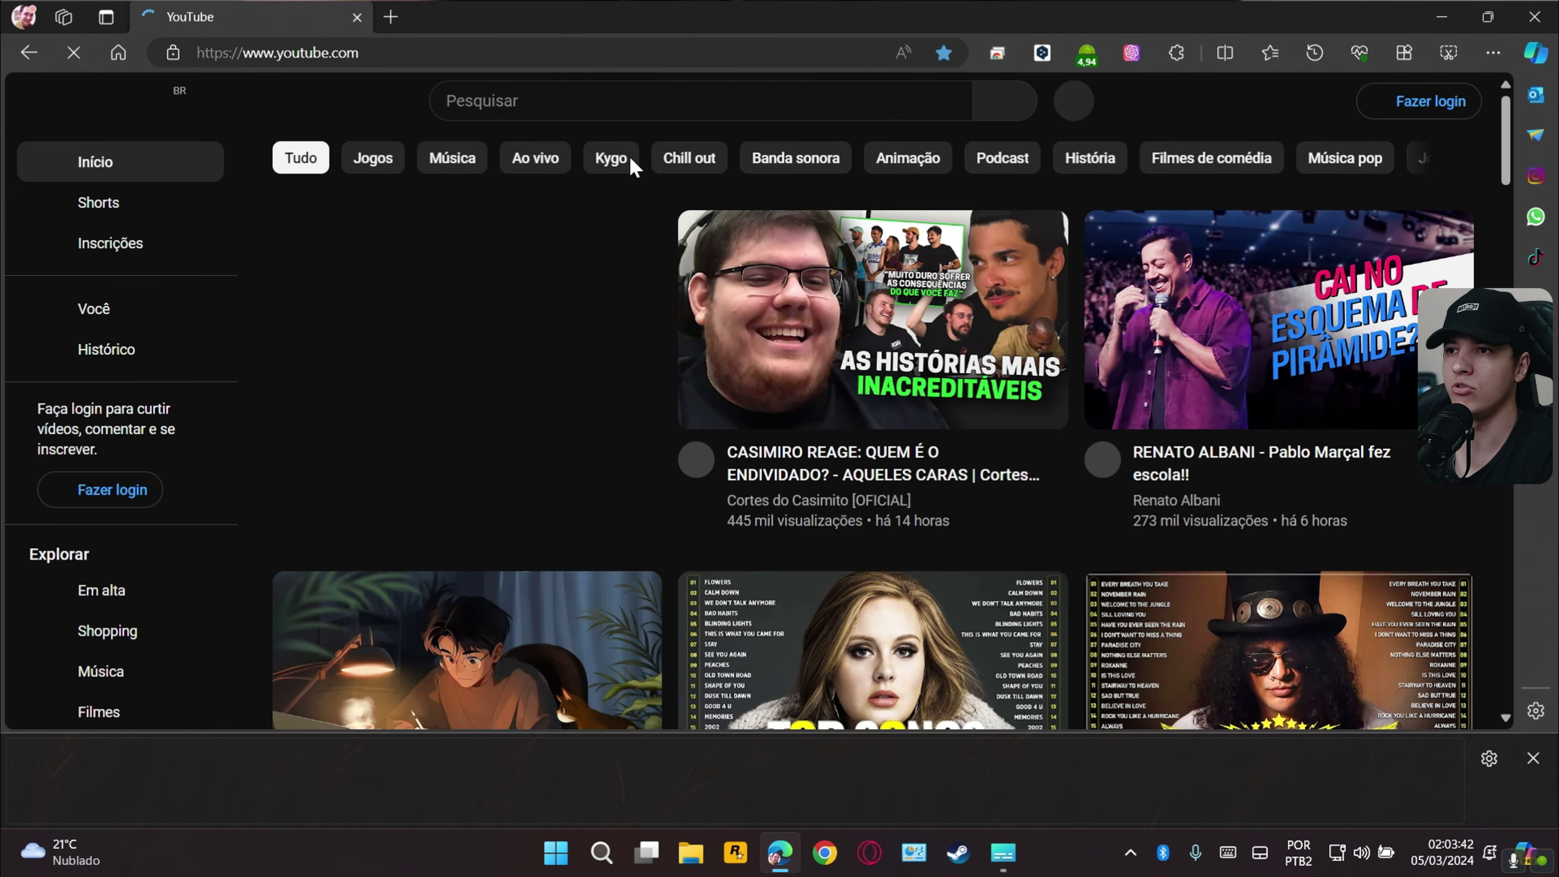
pyautogui.click(596, 98)
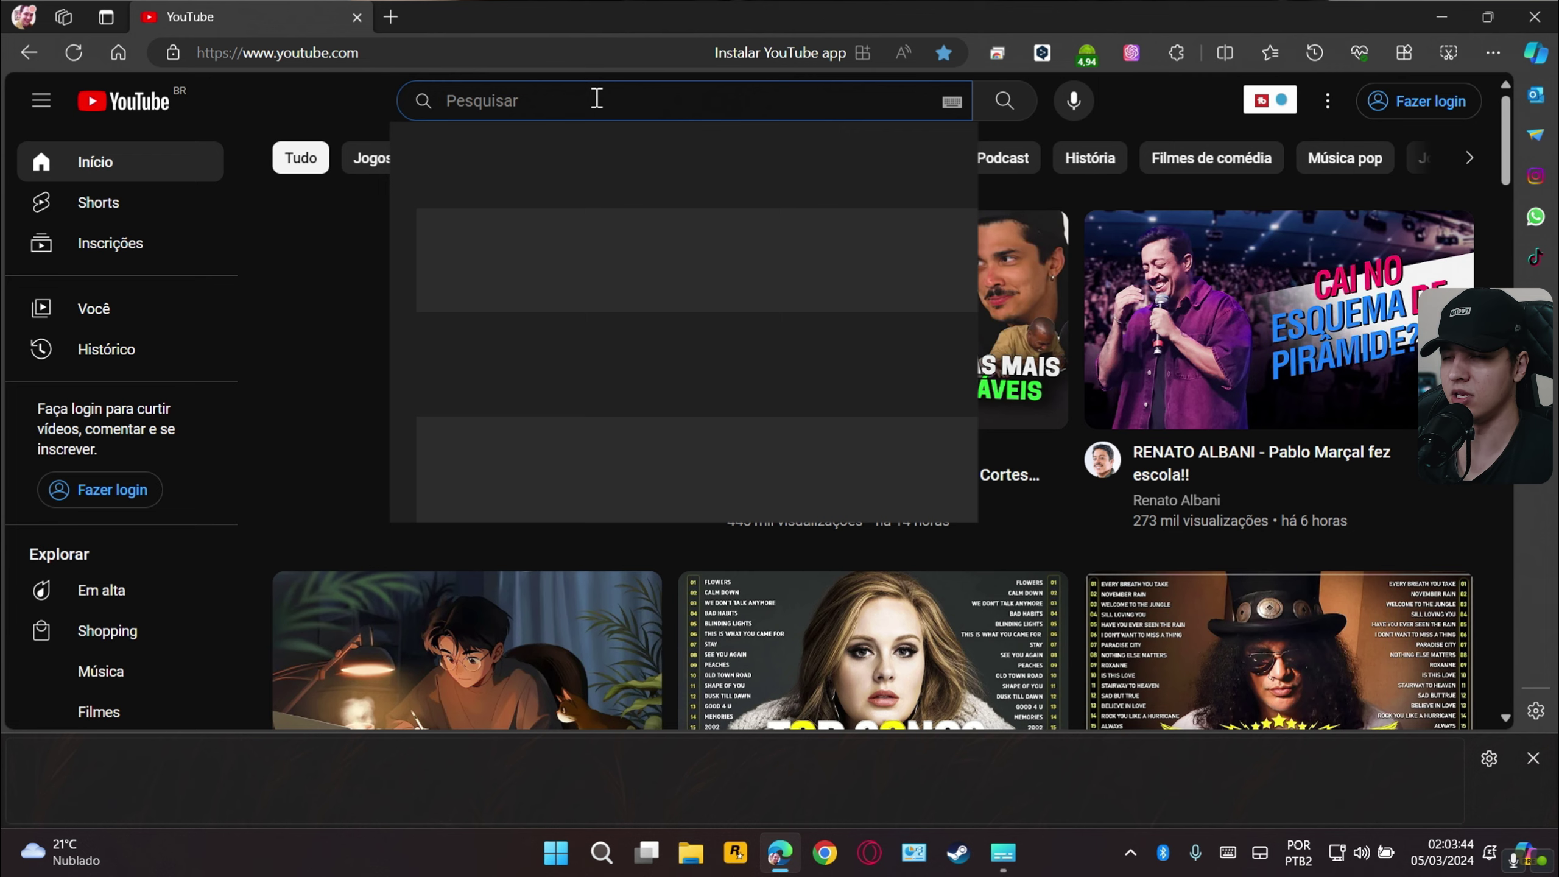
pyautogui.write('odorizzi')
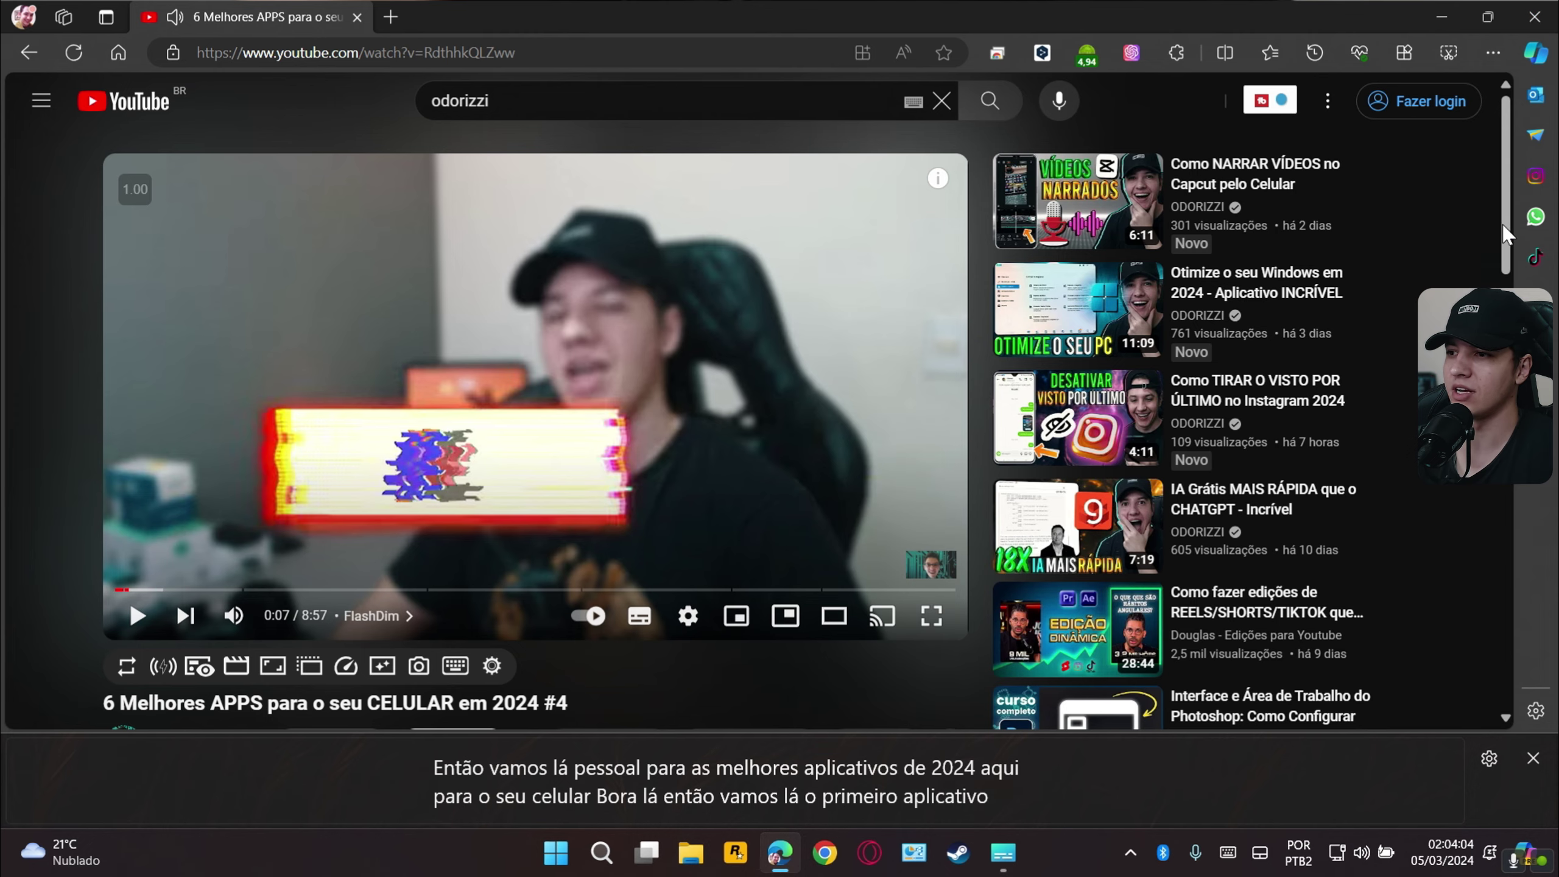
# - Close the browser window and the live captions window
pyautogui.click(1535, 16)
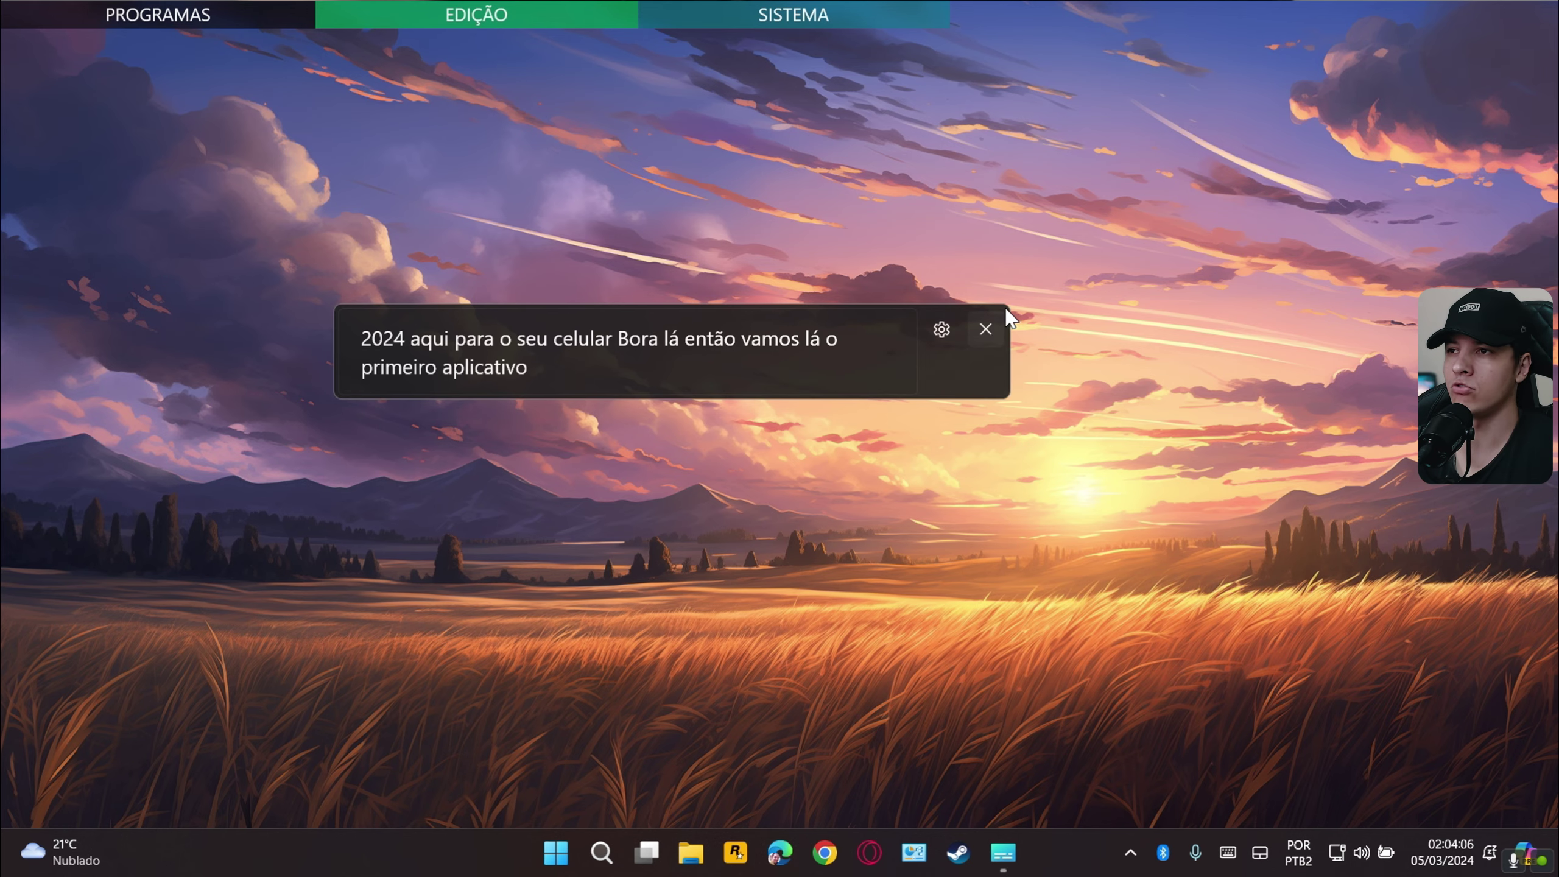
pyautogui.click(992, 329)
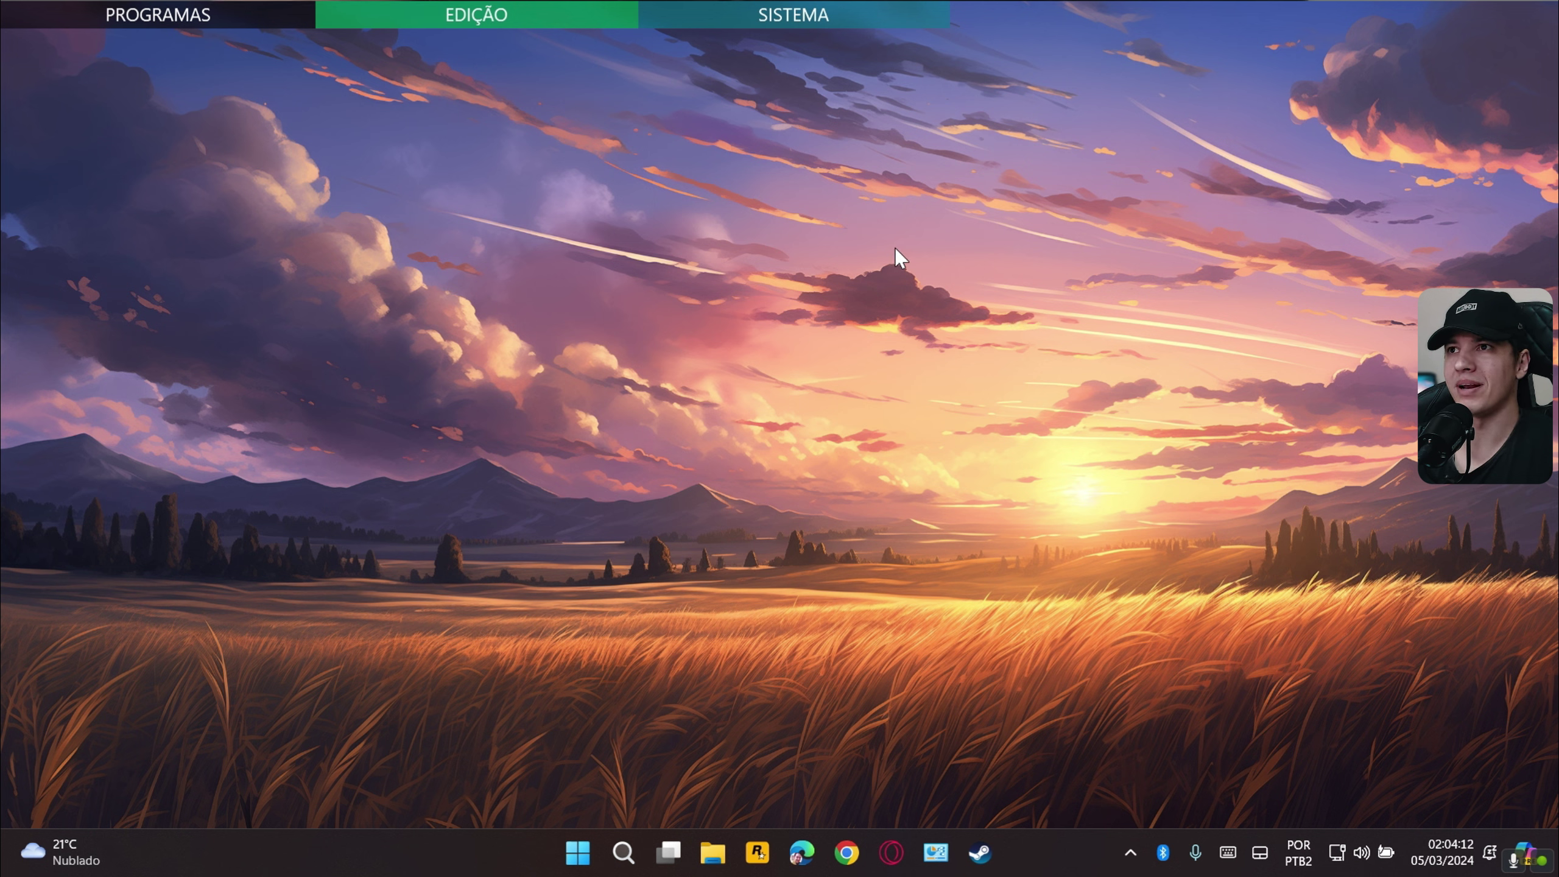
# - Launch the Windows Narrator through a search for "narrador", and exit it from its welcome window
pyautogui.moveTo(807, 7)
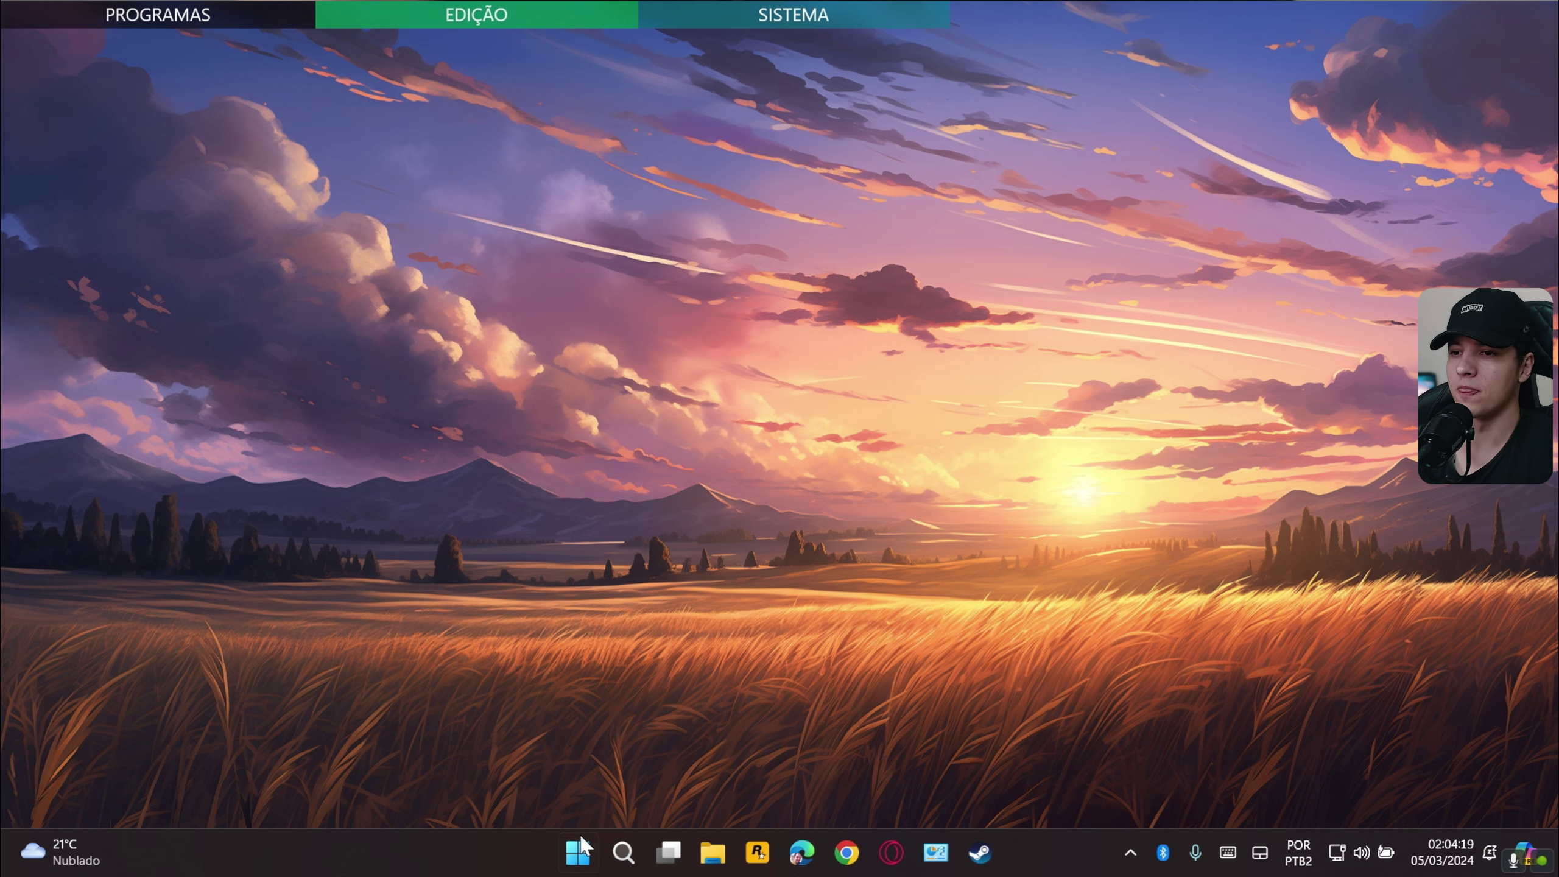
pyautogui.click(623, 854)
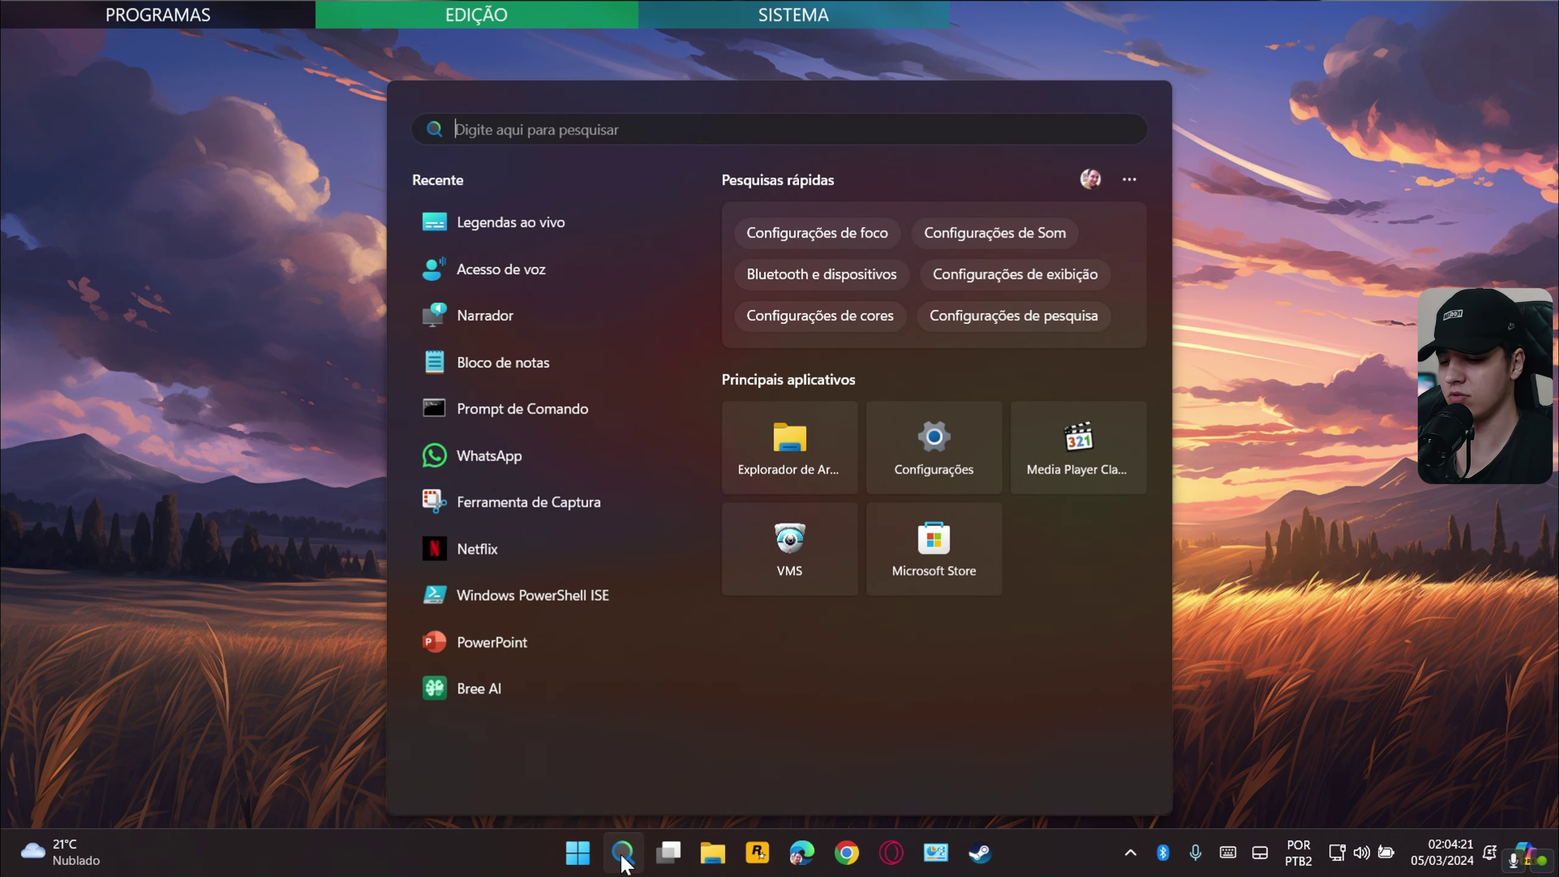
pyautogui.write('narrador')
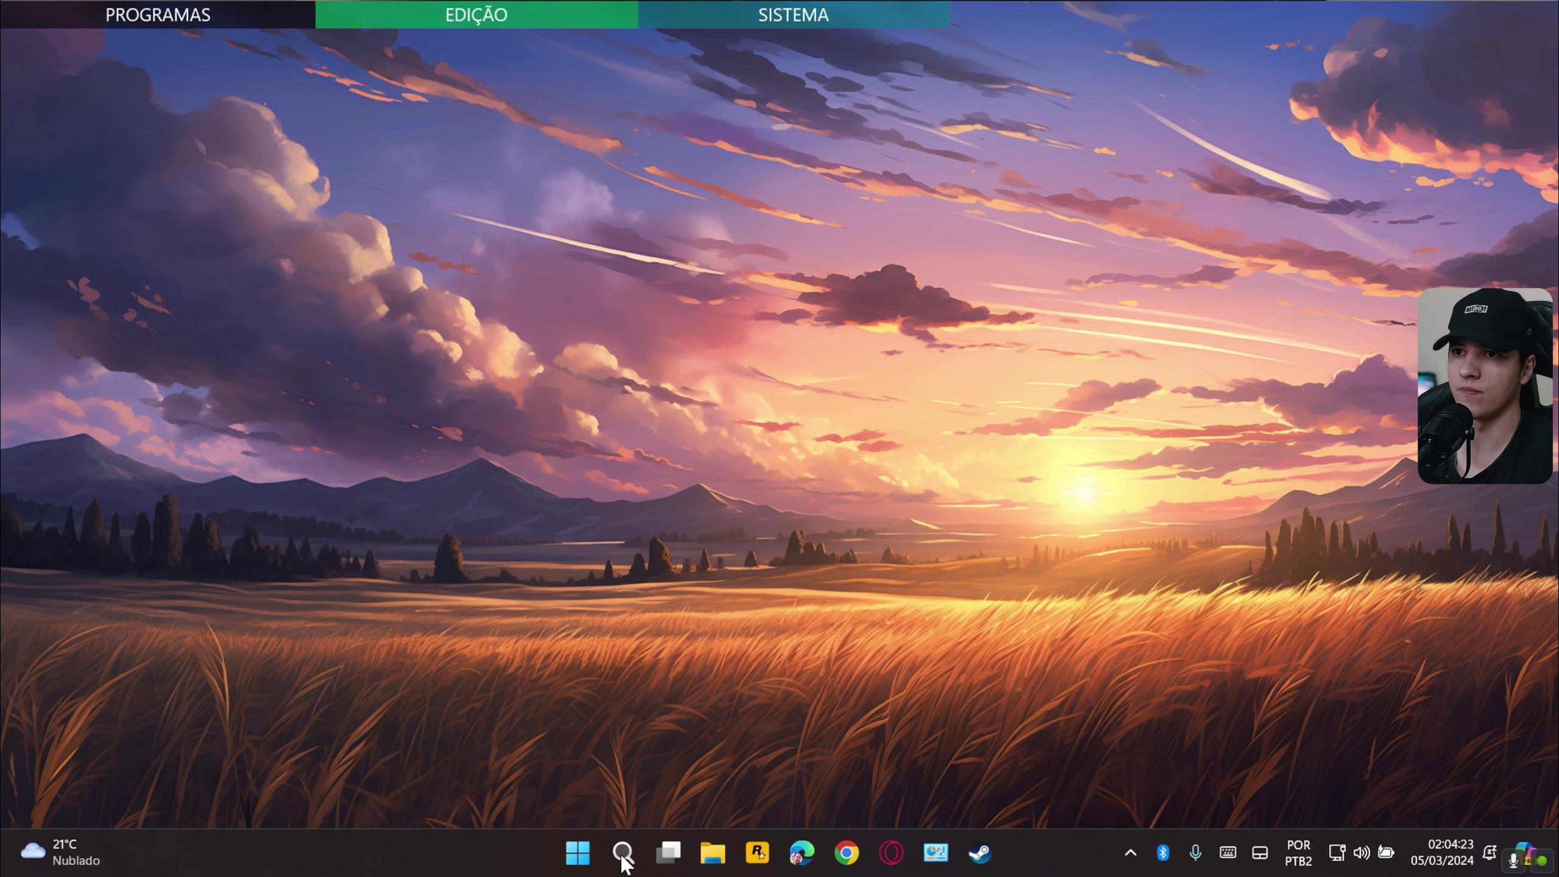
pyautogui.click(622, 854)
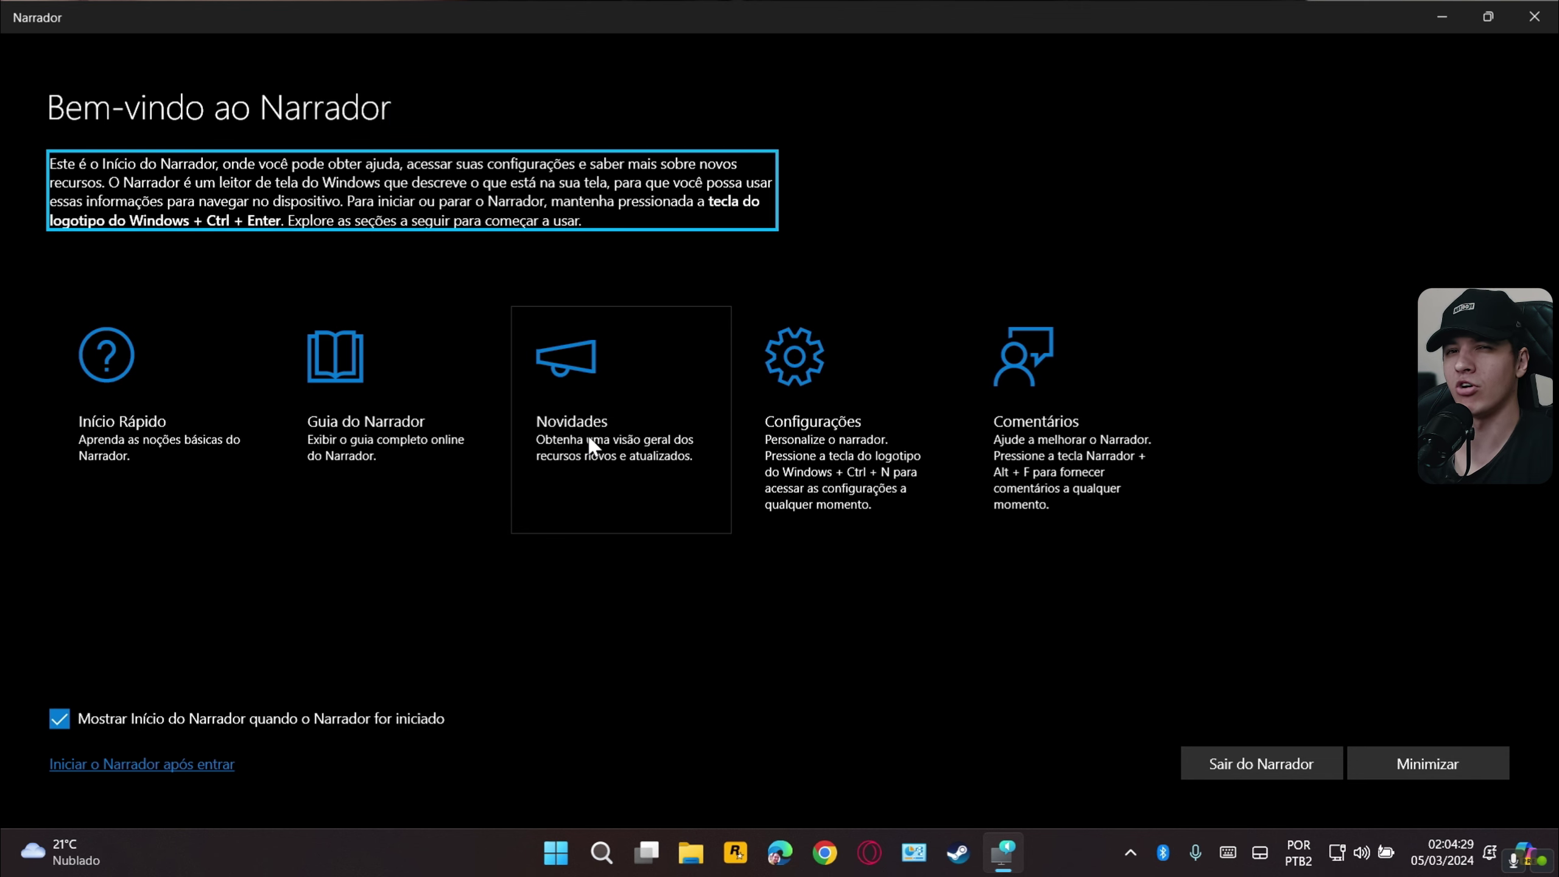
pyautogui.click(1270, 757)
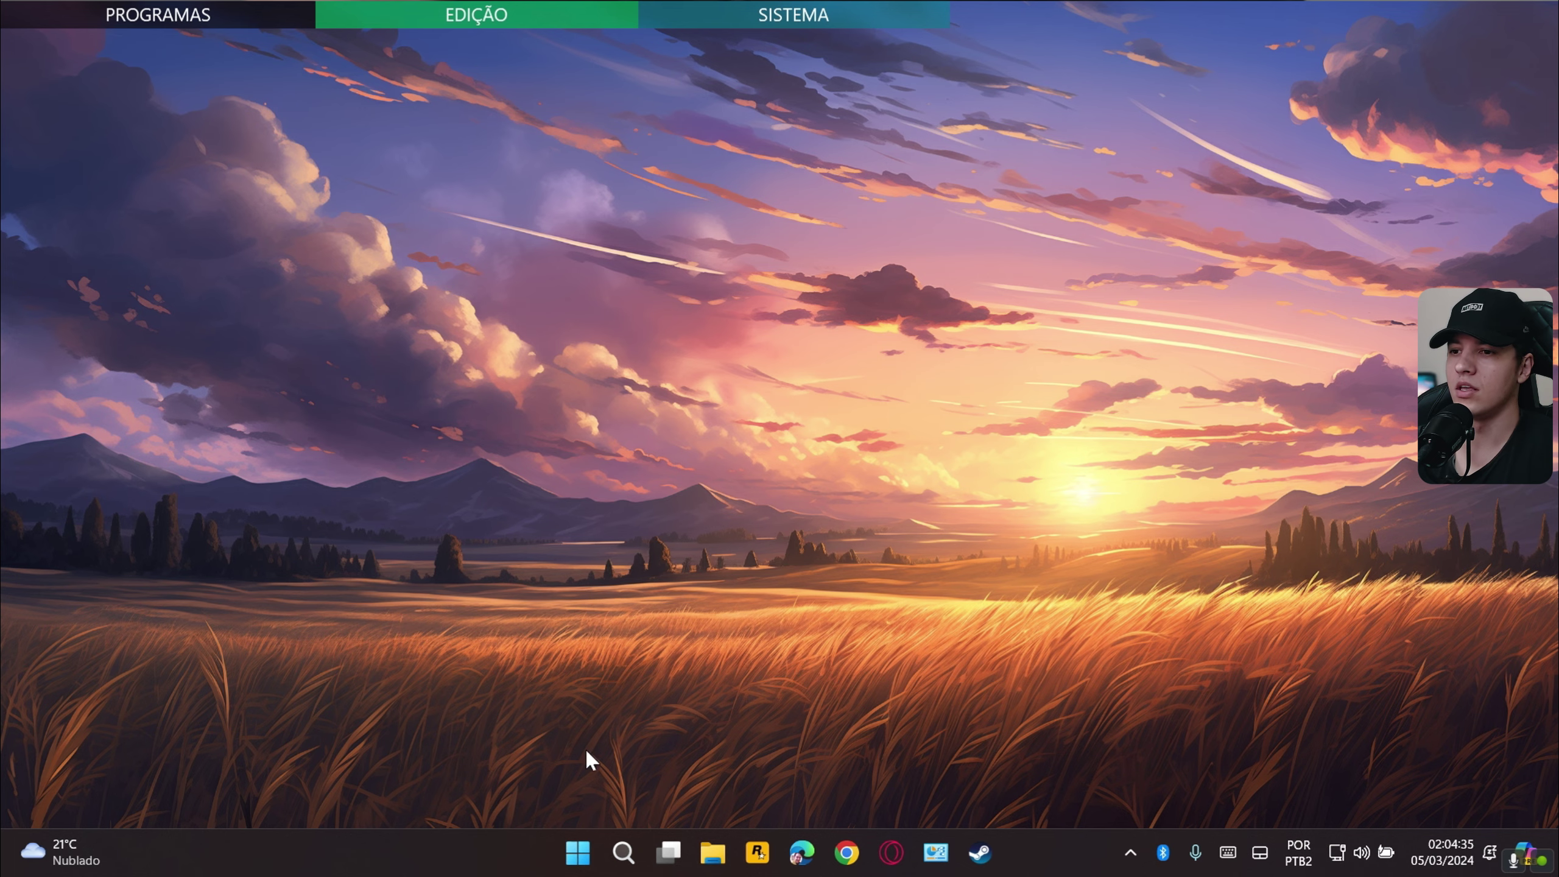
# - Open the Narrador page under Acessibilidade in the Windows settings
pyautogui.click(577, 853)
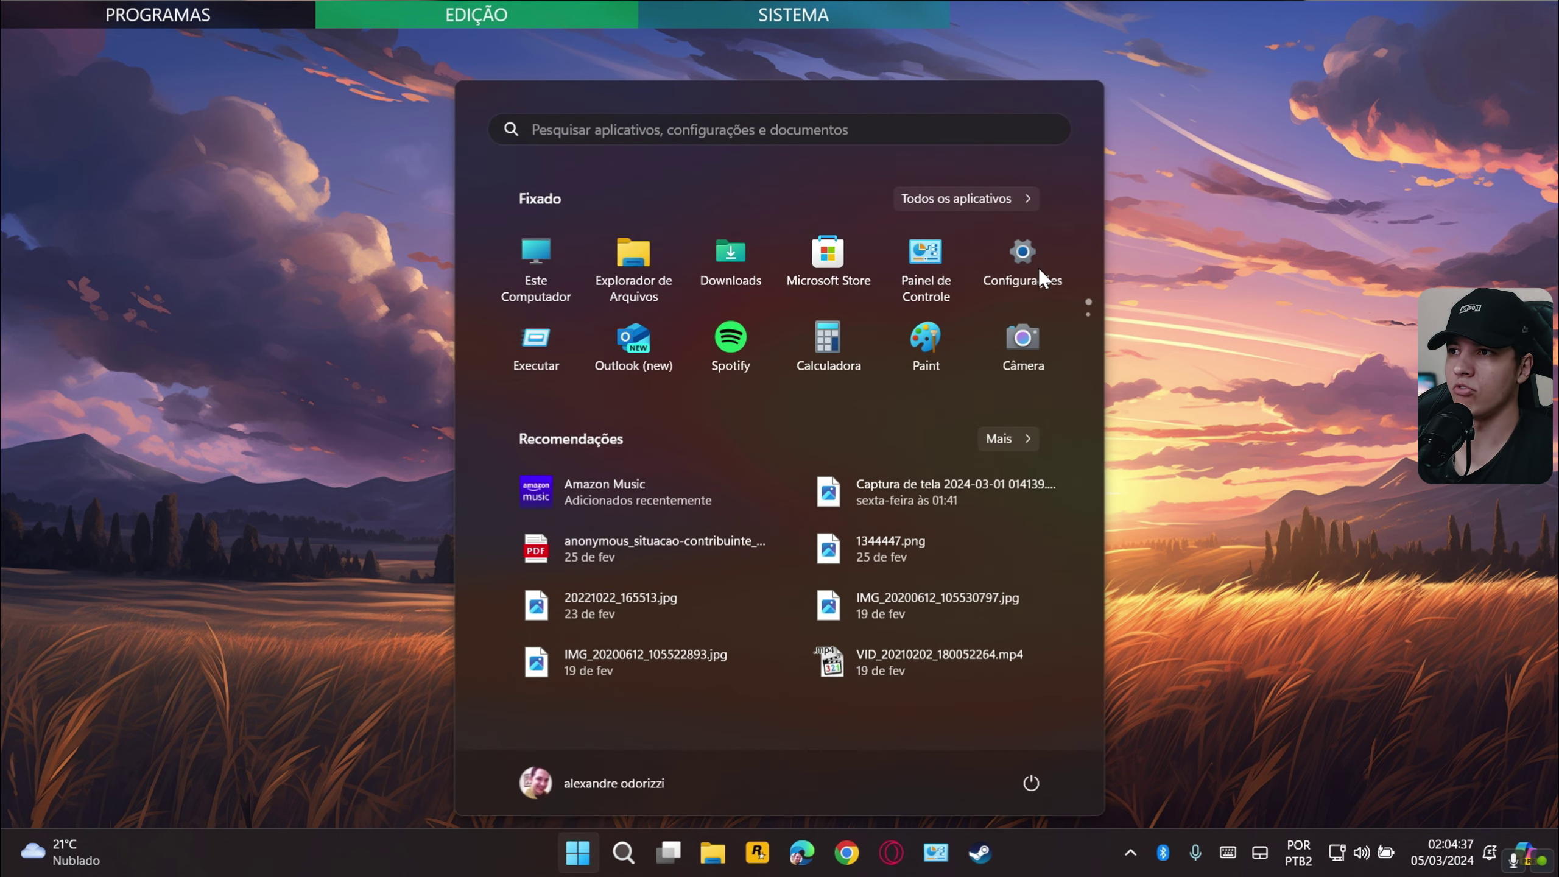
pyautogui.click(1038, 269)
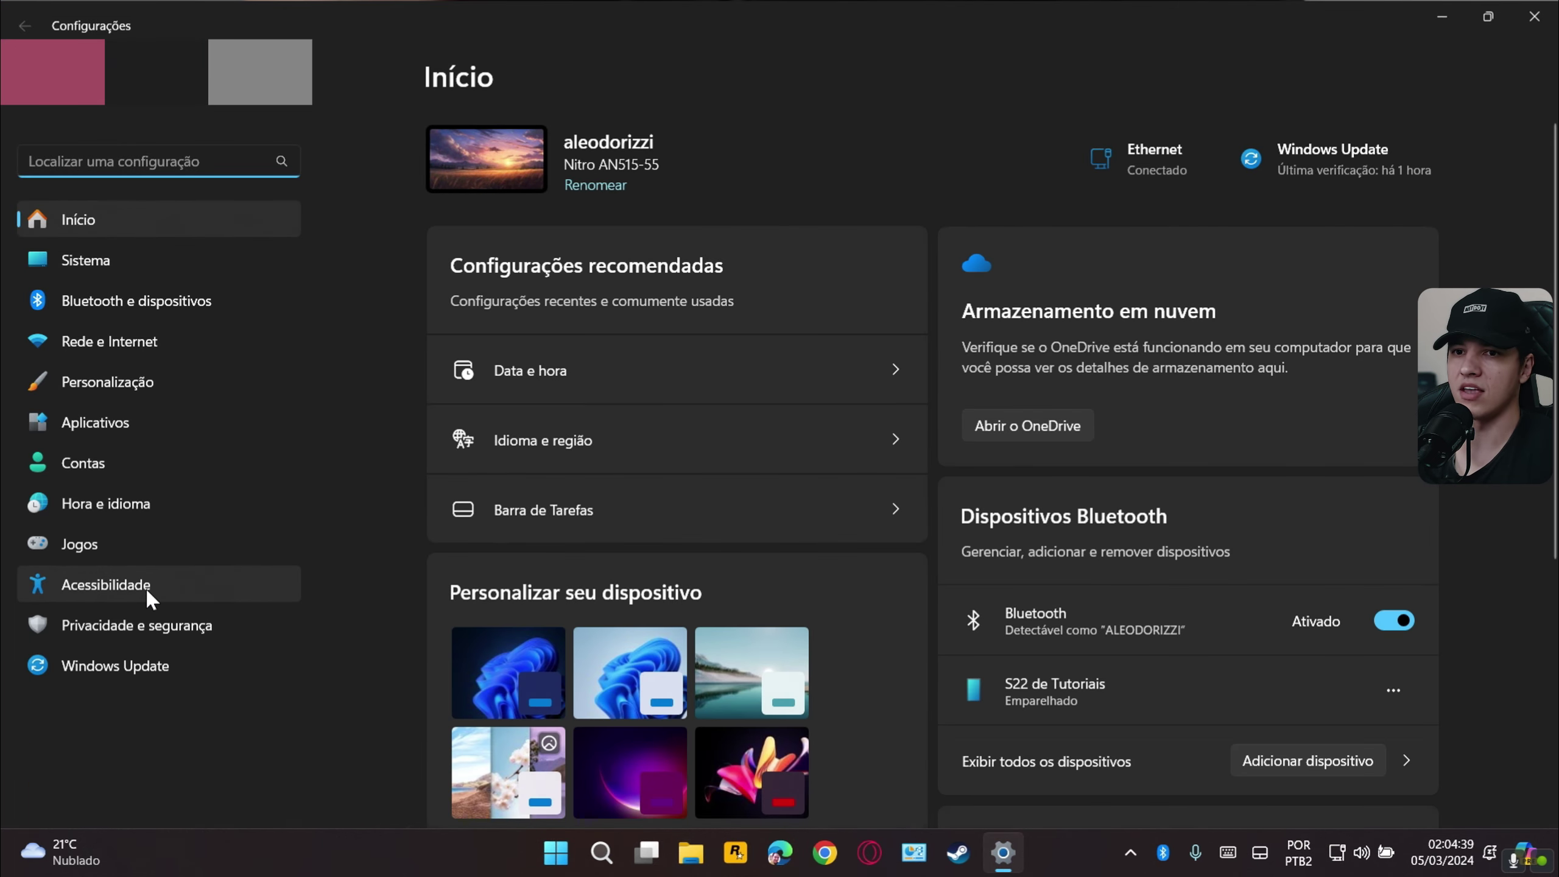
pyautogui.click(146, 587)
pyautogui.click(624, 682)
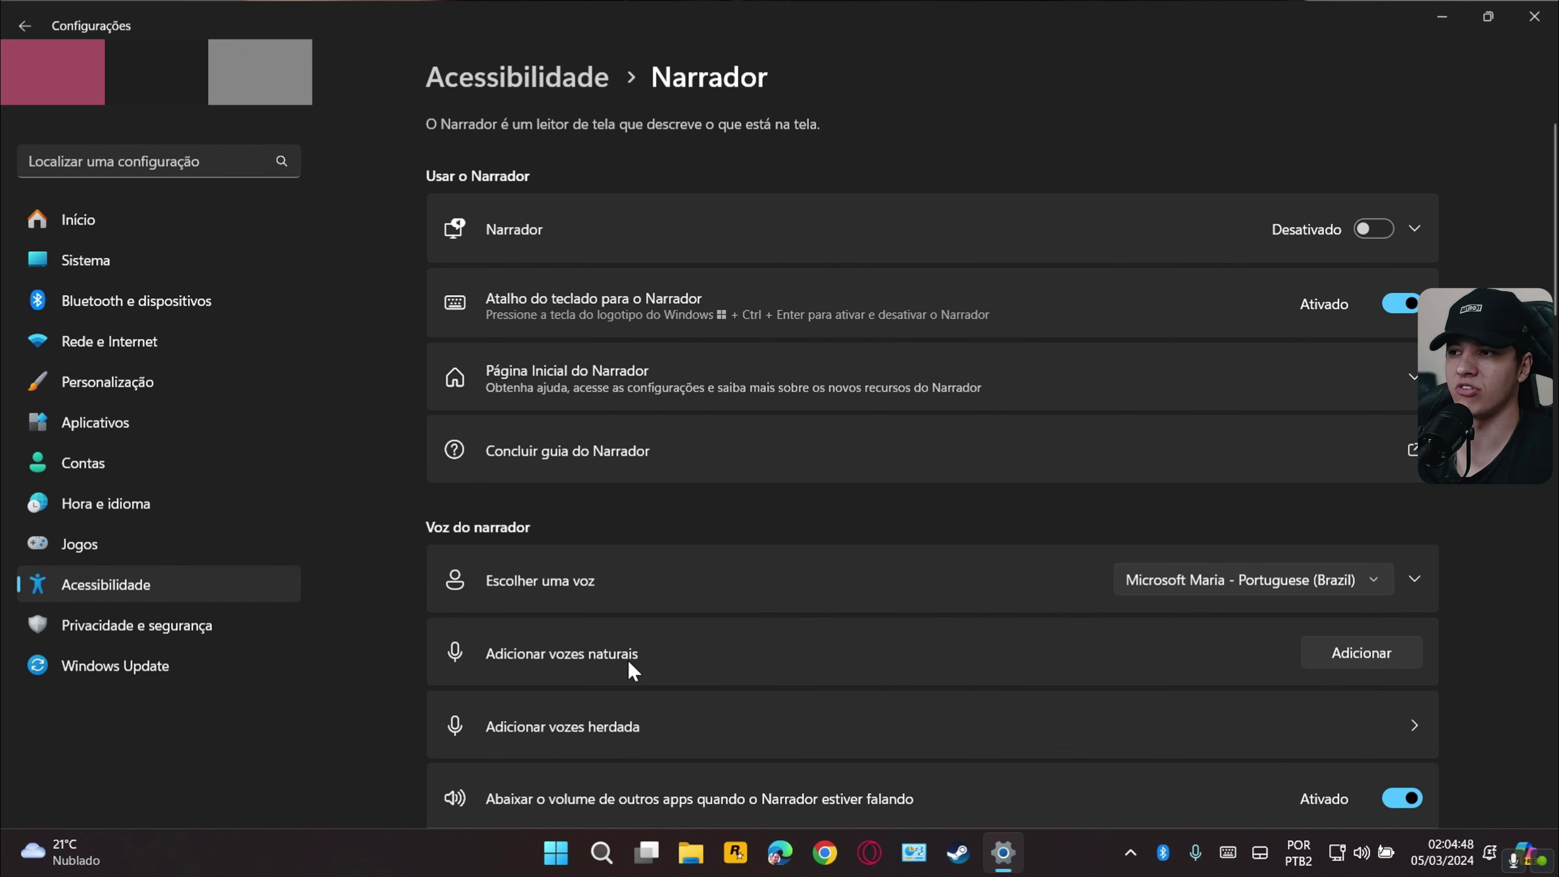
# - Check for natural voices to add, cancel the dialog, and set the Narrator voice to Microsoft Francisca (Natural) - Portuguese (Brazil)
pyautogui.click(1322, 670)
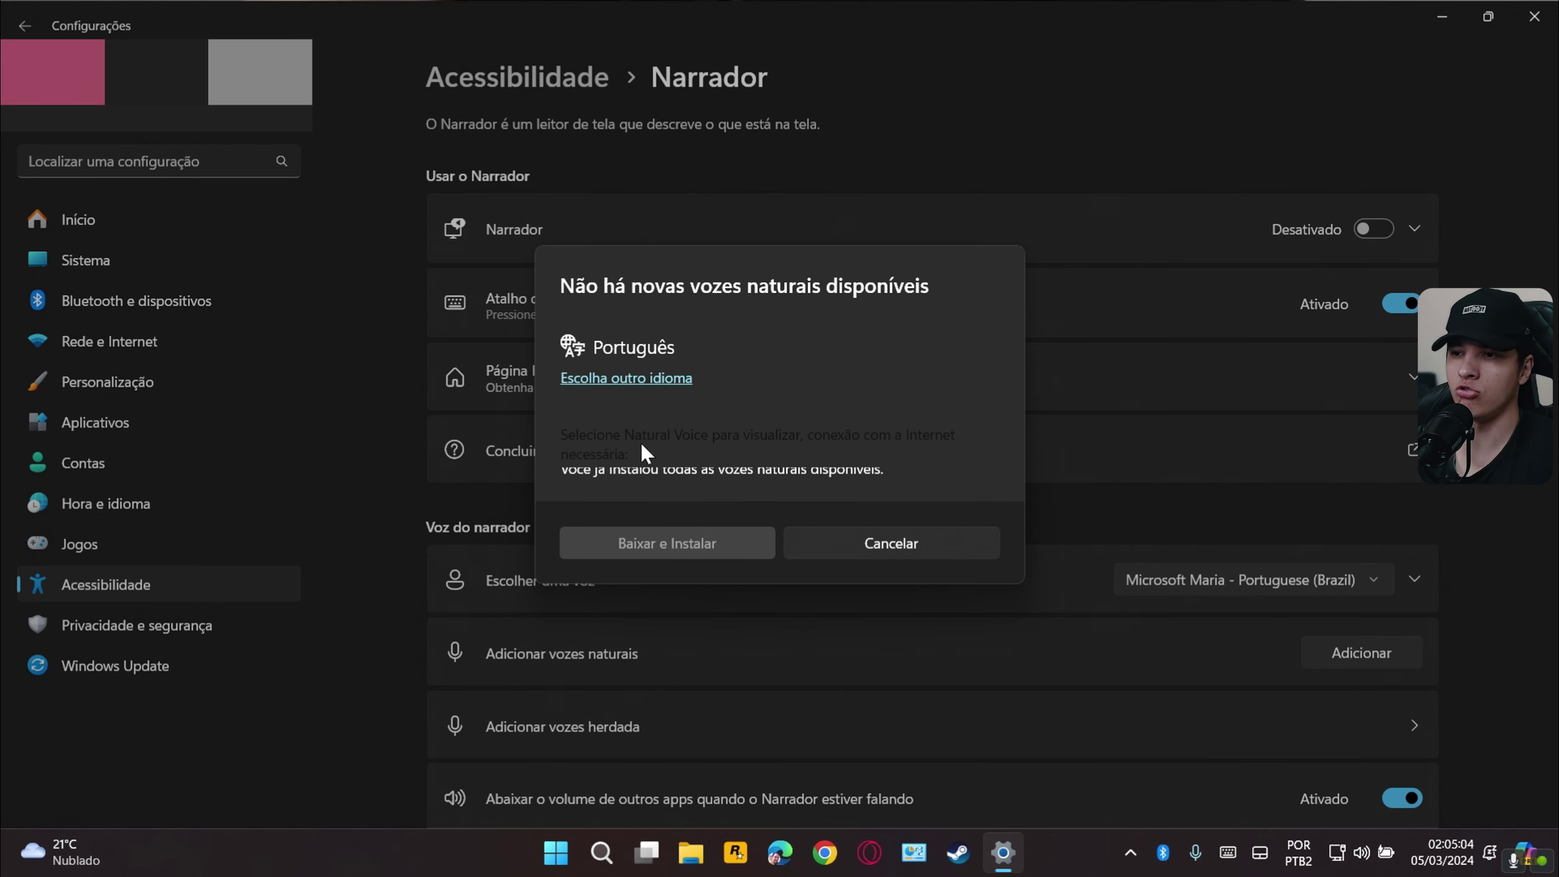
pyautogui.click(903, 545)
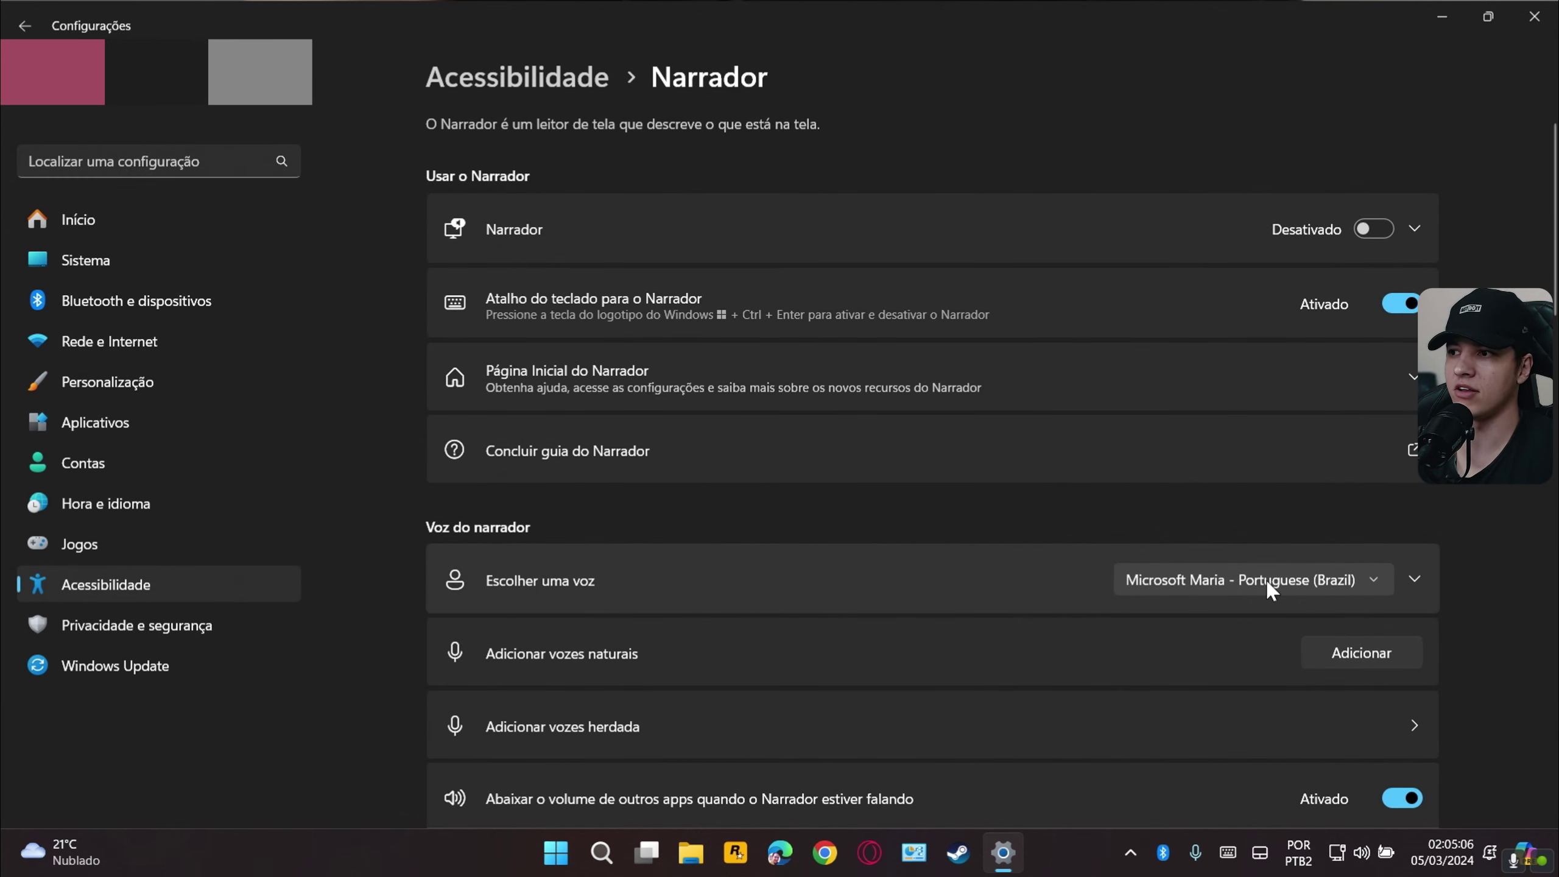
pyautogui.click(1373, 581)
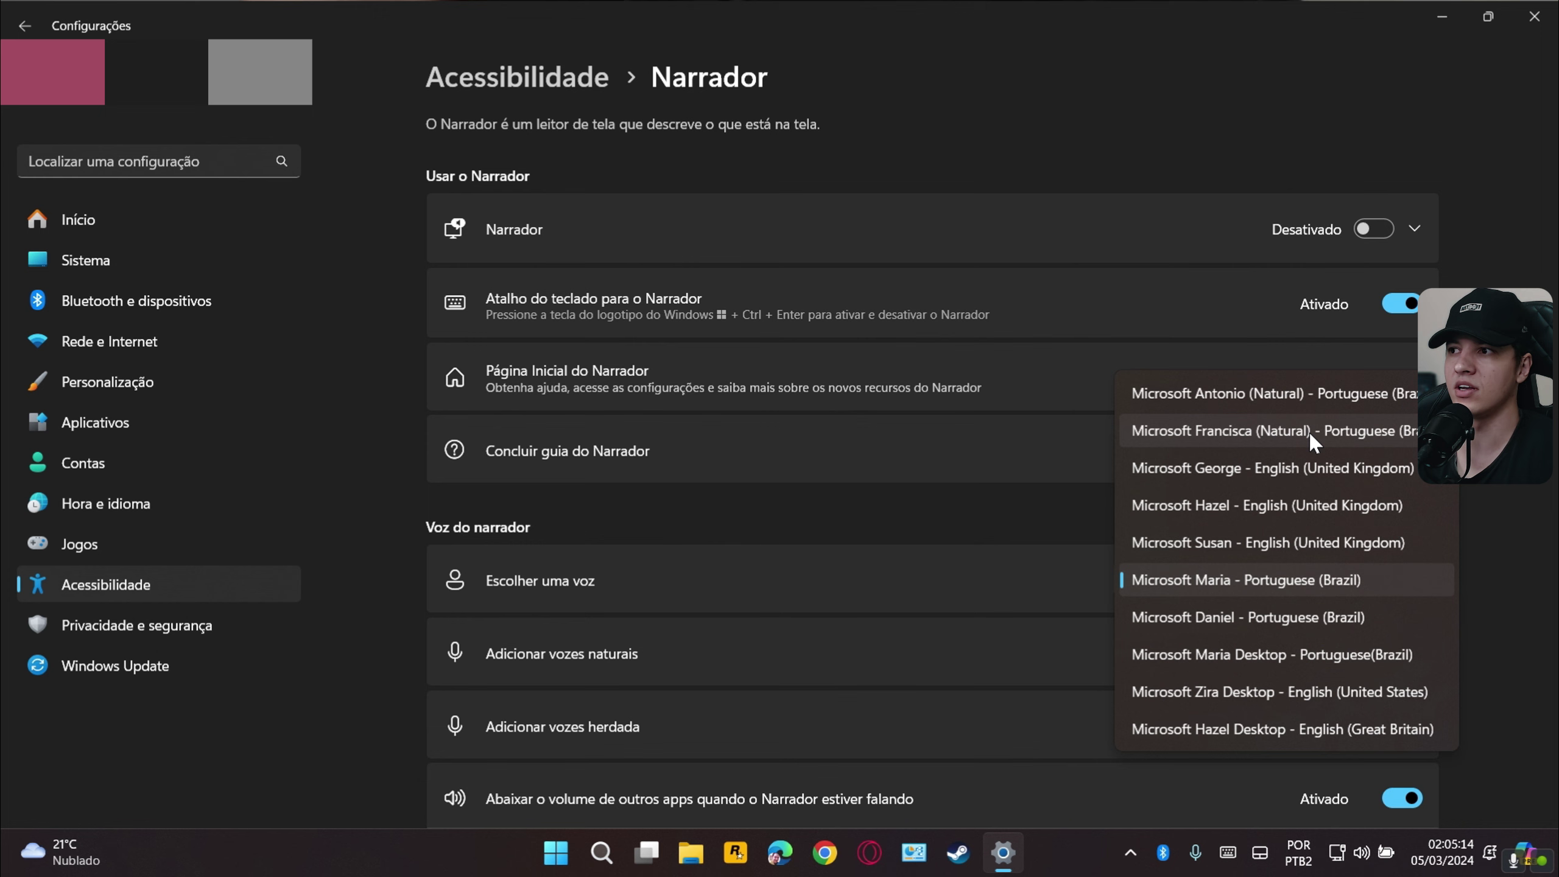
pyautogui.click(1284, 430)
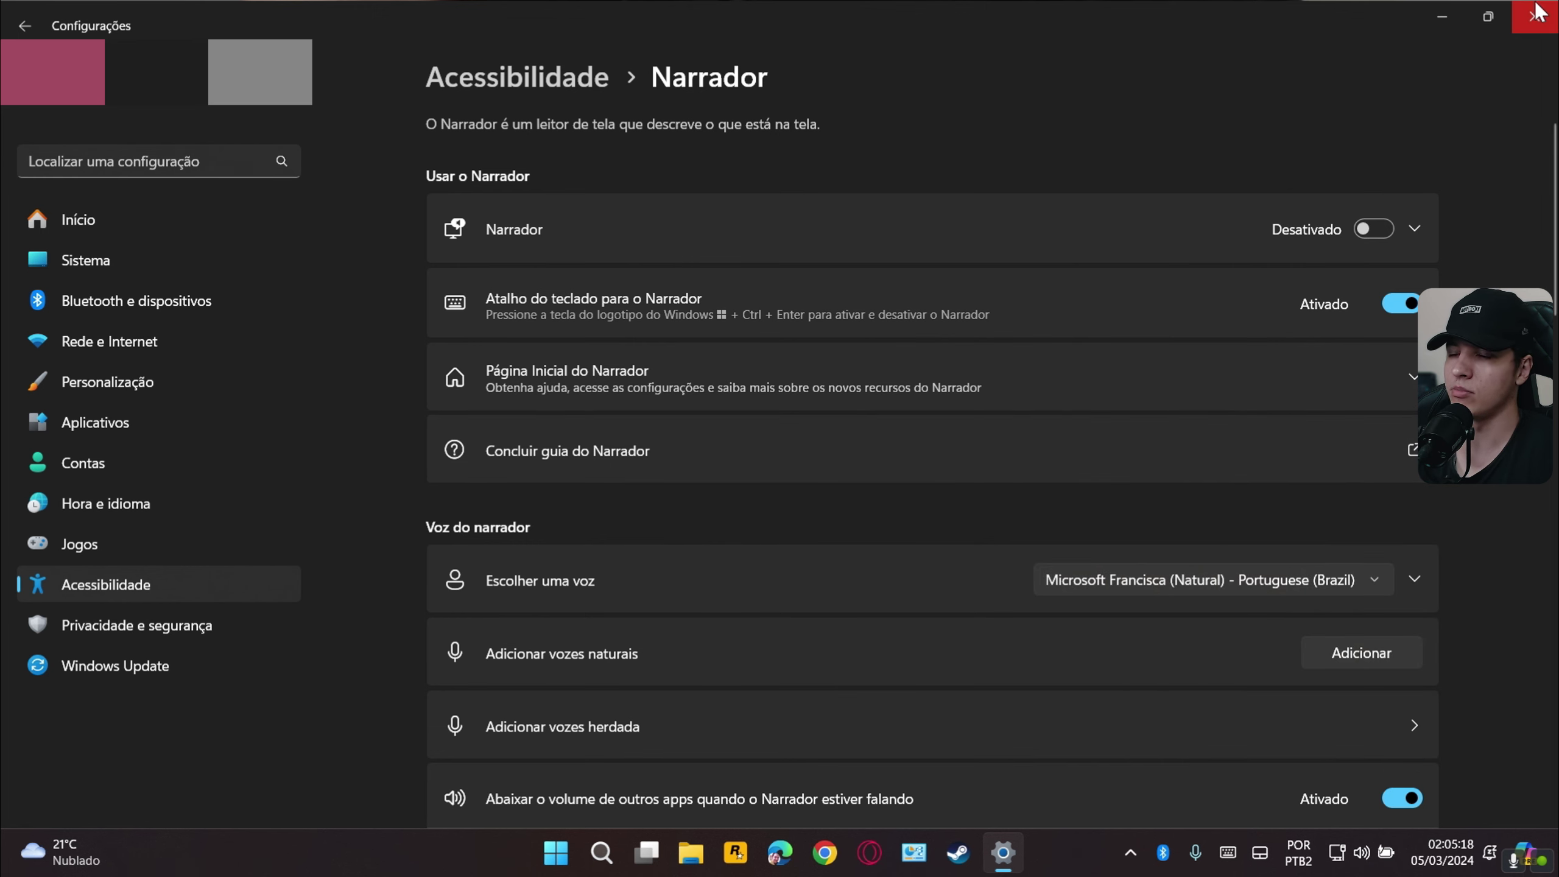
# - Close the settings, relaunch the Narrador from the recent searches to hear the new voice, and exit it from its welcome window
pyautogui.click(1535, 16)
pyautogui.press('super+s')
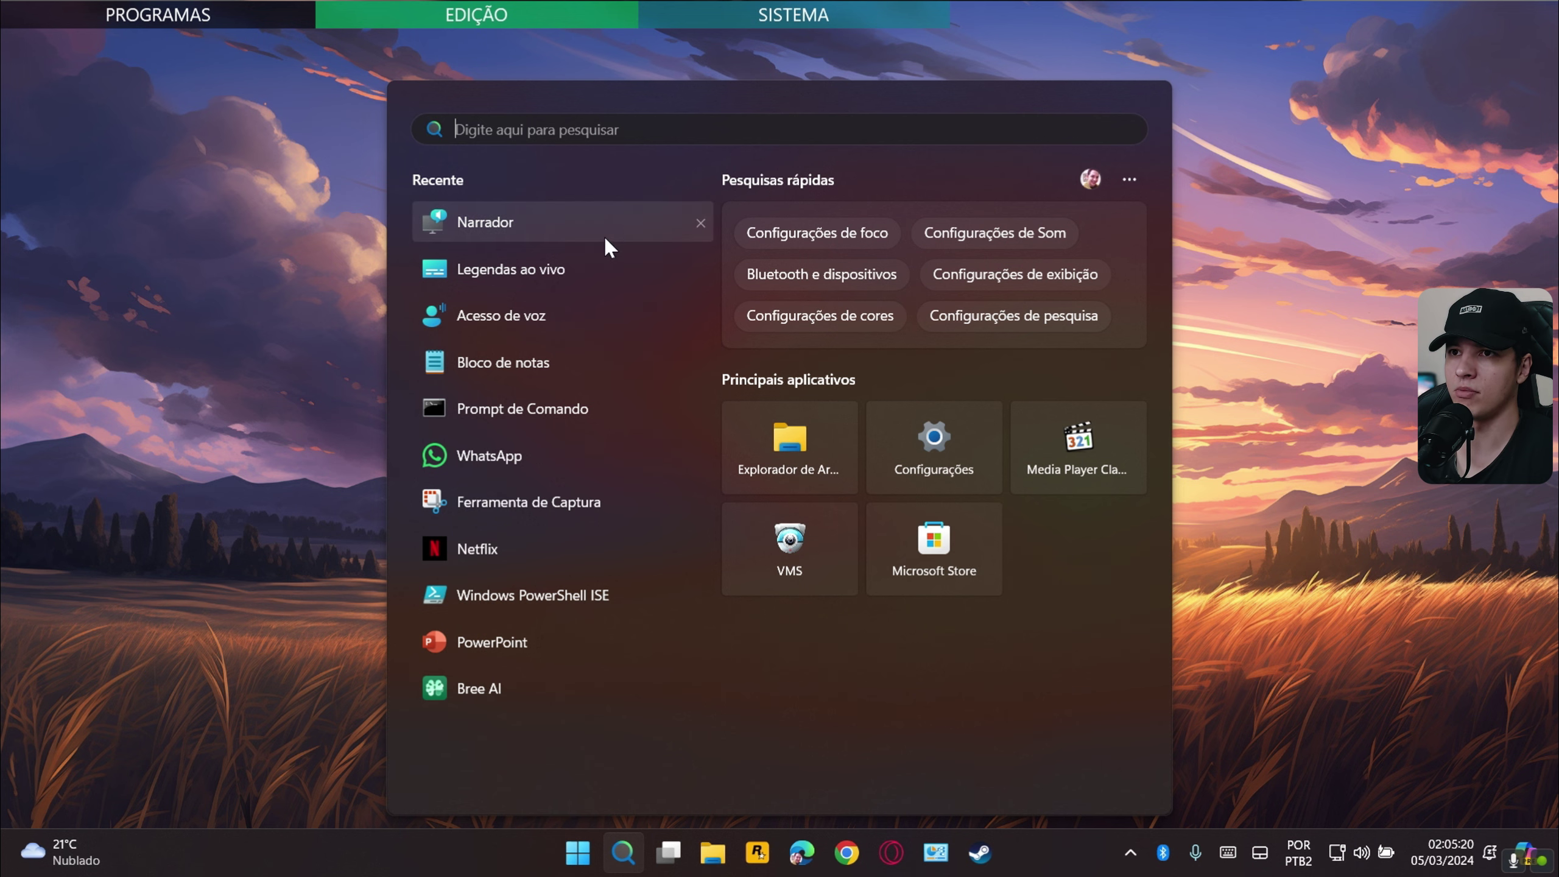
pyautogui.click(607, 228)
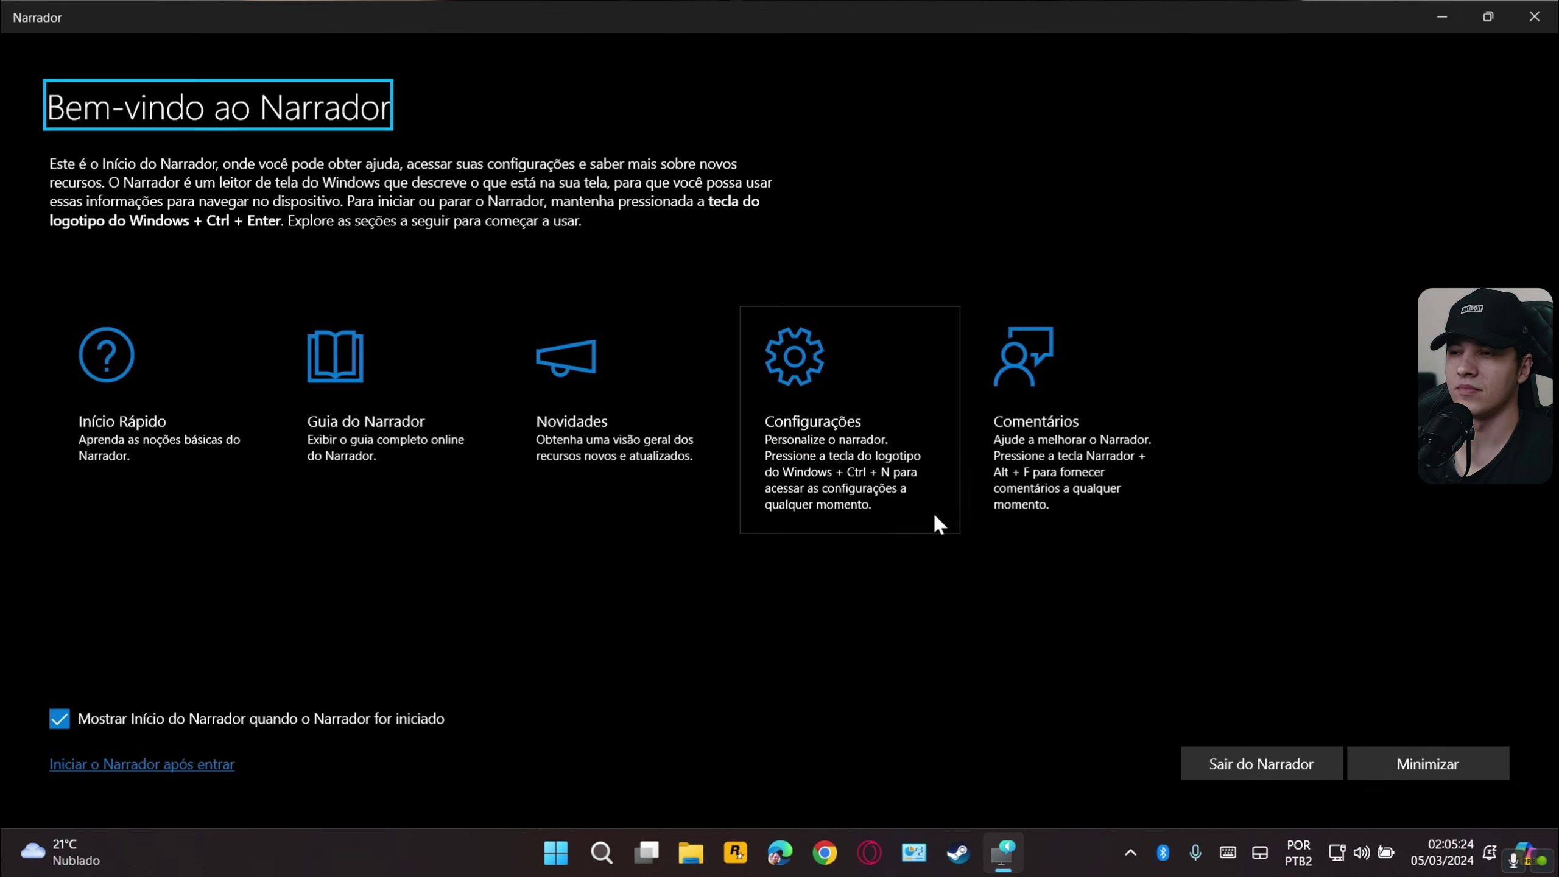
pyautogui.click(1217, 754)
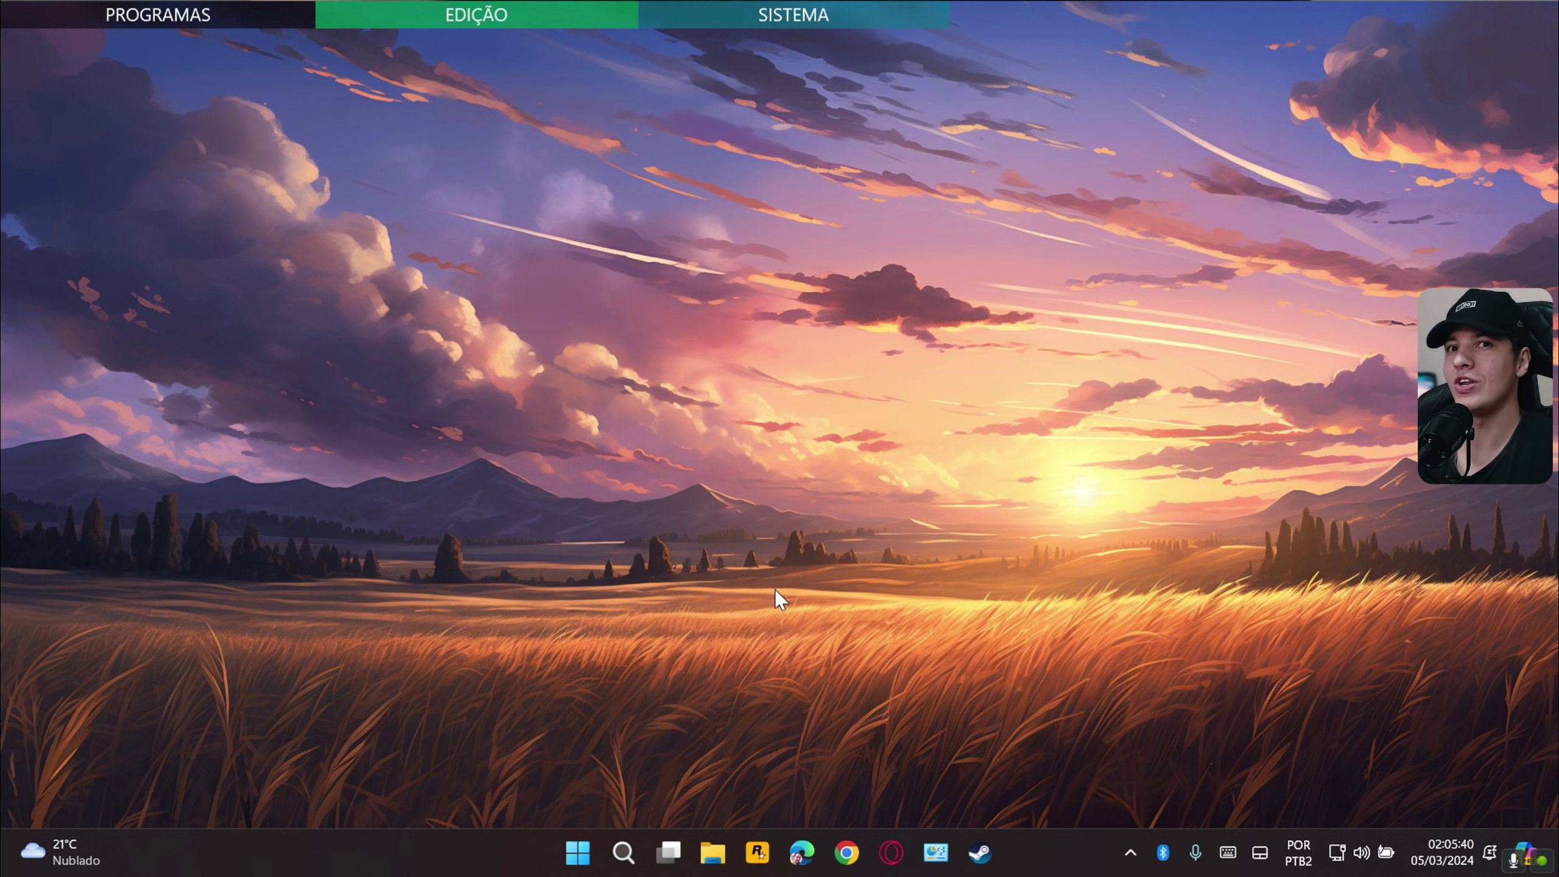
# - Open the Recuperação page in the Windows settings through the advanced options of Windows Update
pyautogui.click(574, 852)
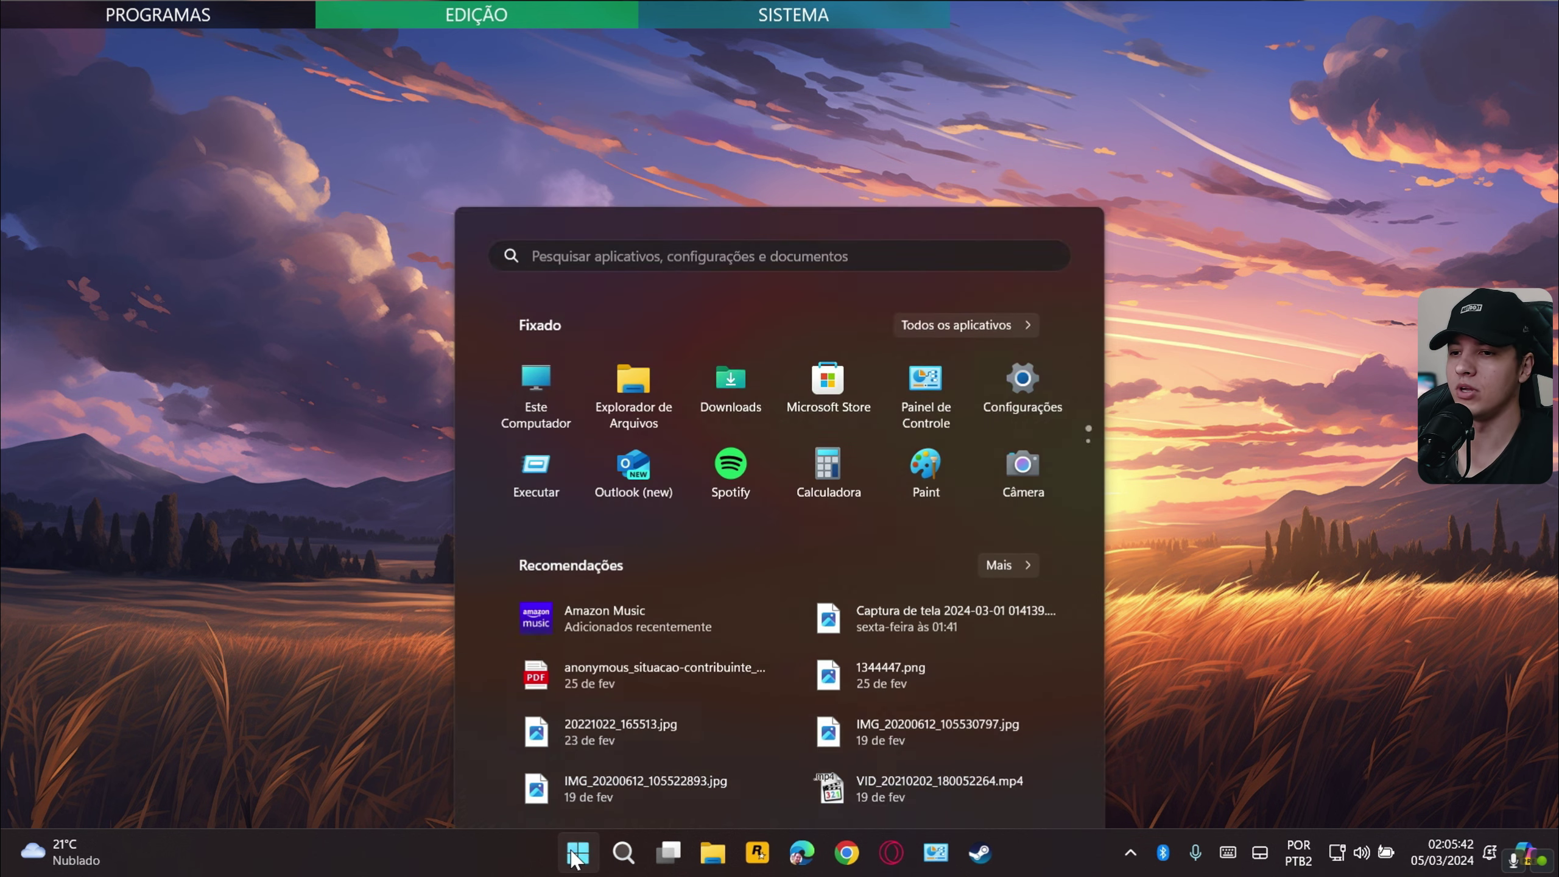
pyautogui.click(1016, 259)
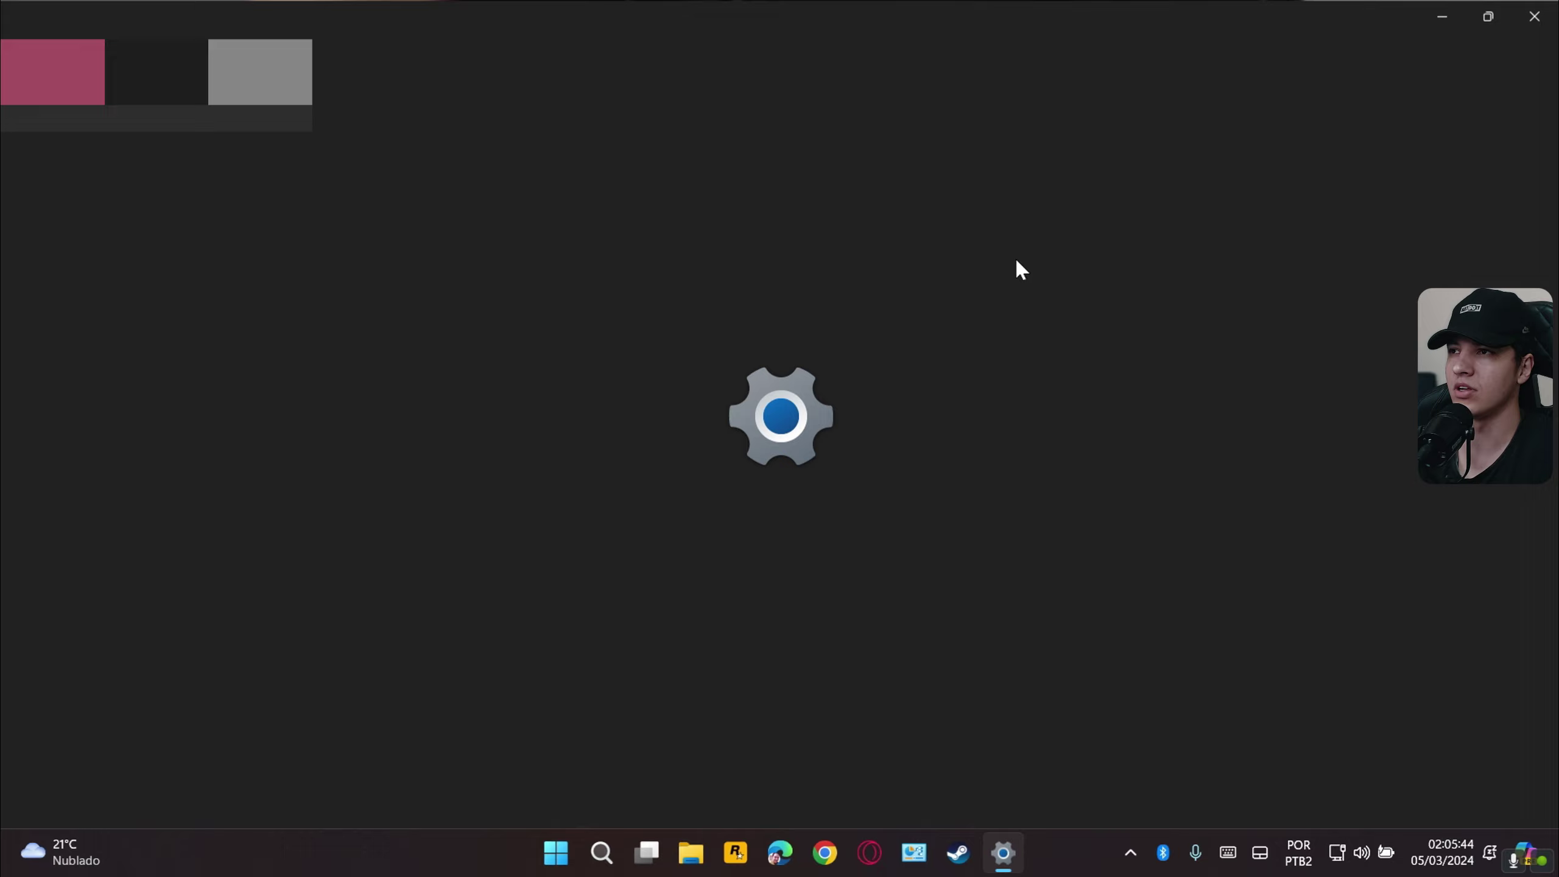
pyautogui.click(1312, 162)
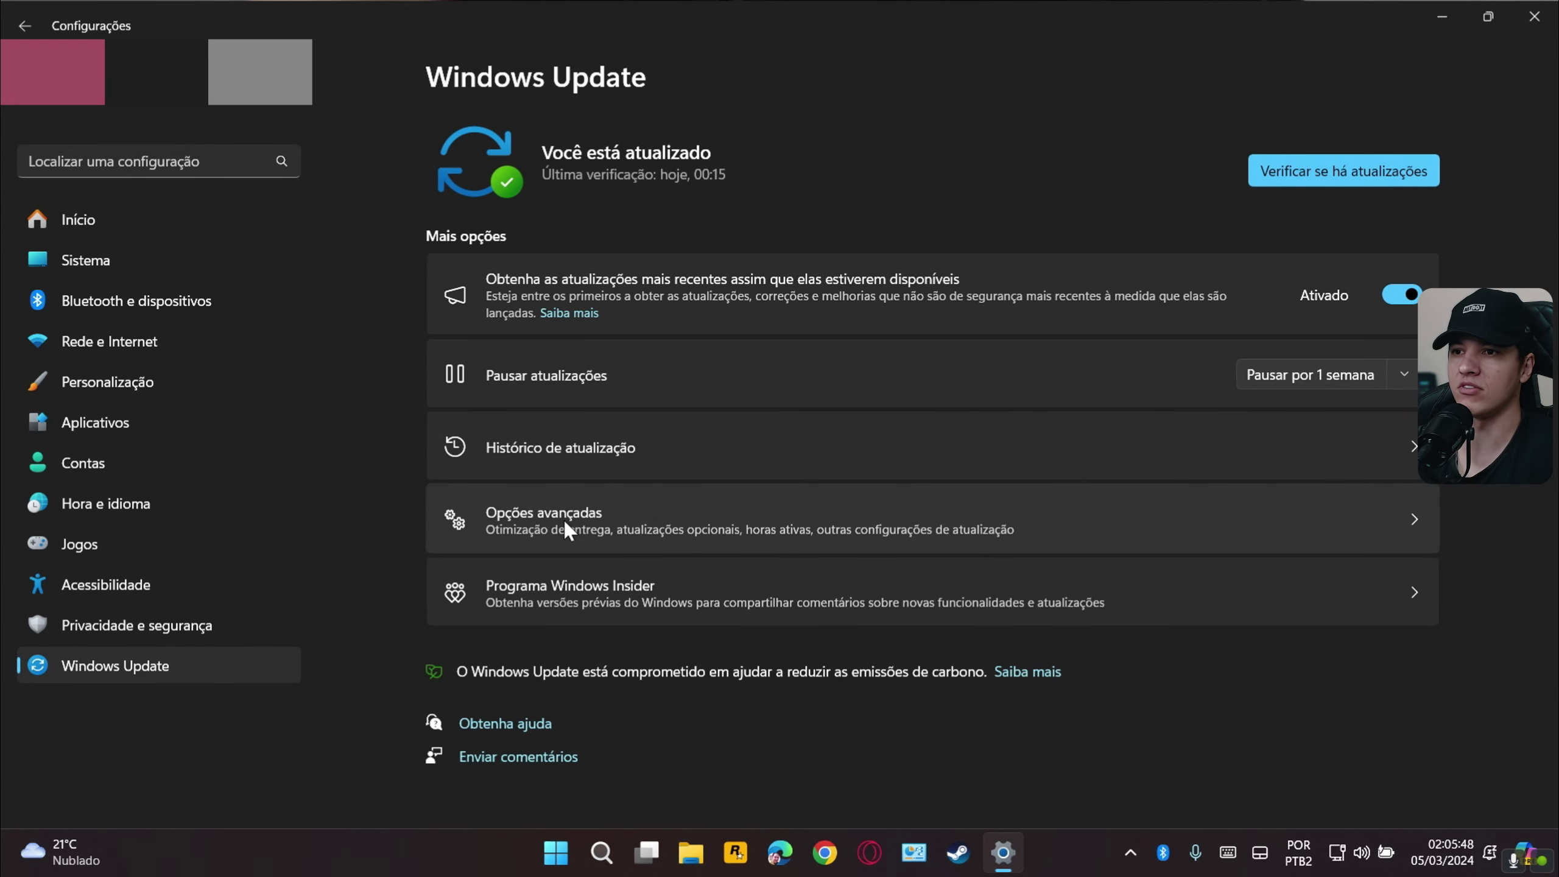
pyautogui.click(563, 518)
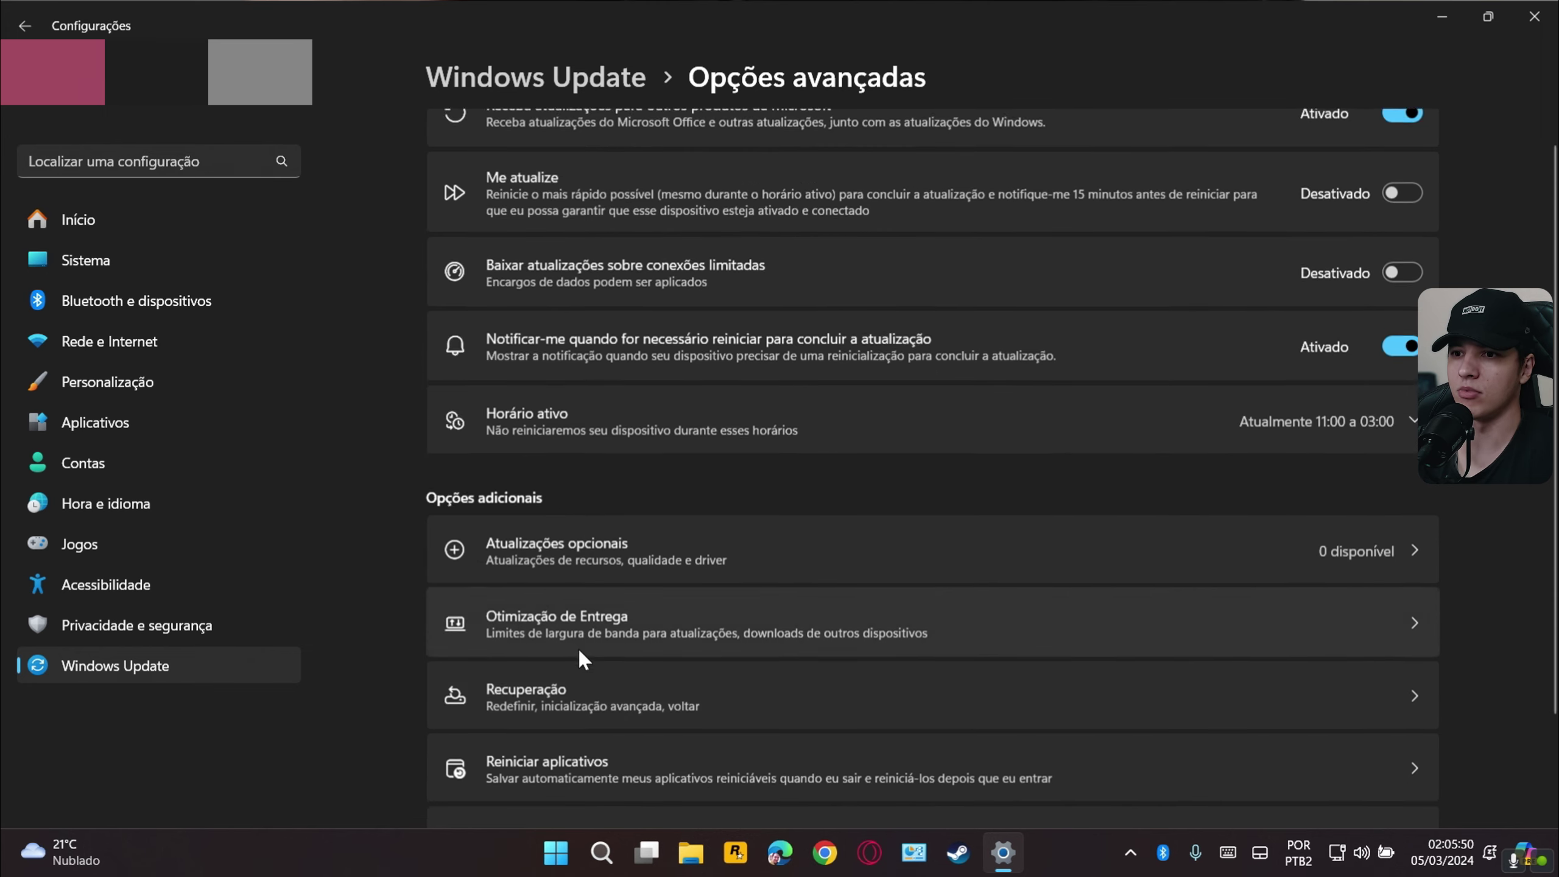
pyautogui.scroll(-2, 577, 646)
pyautogui.click(665, 585)
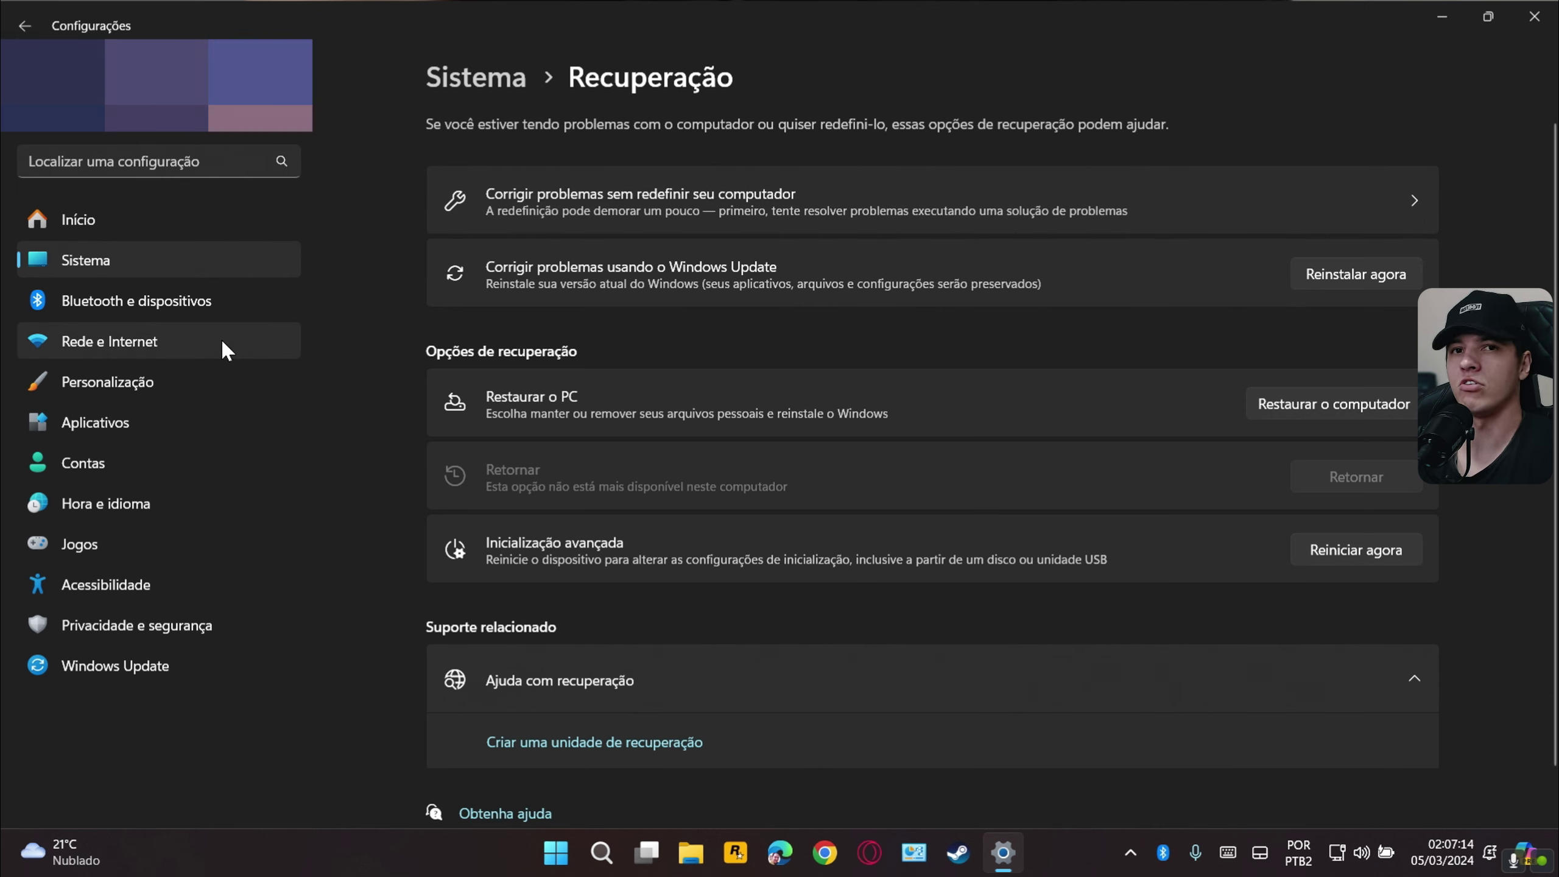
# - Review the linked phone's options in the Gerenciar dispositivos window under Dispositivos móveis, and close that window
pyautogui.click(170, 310)
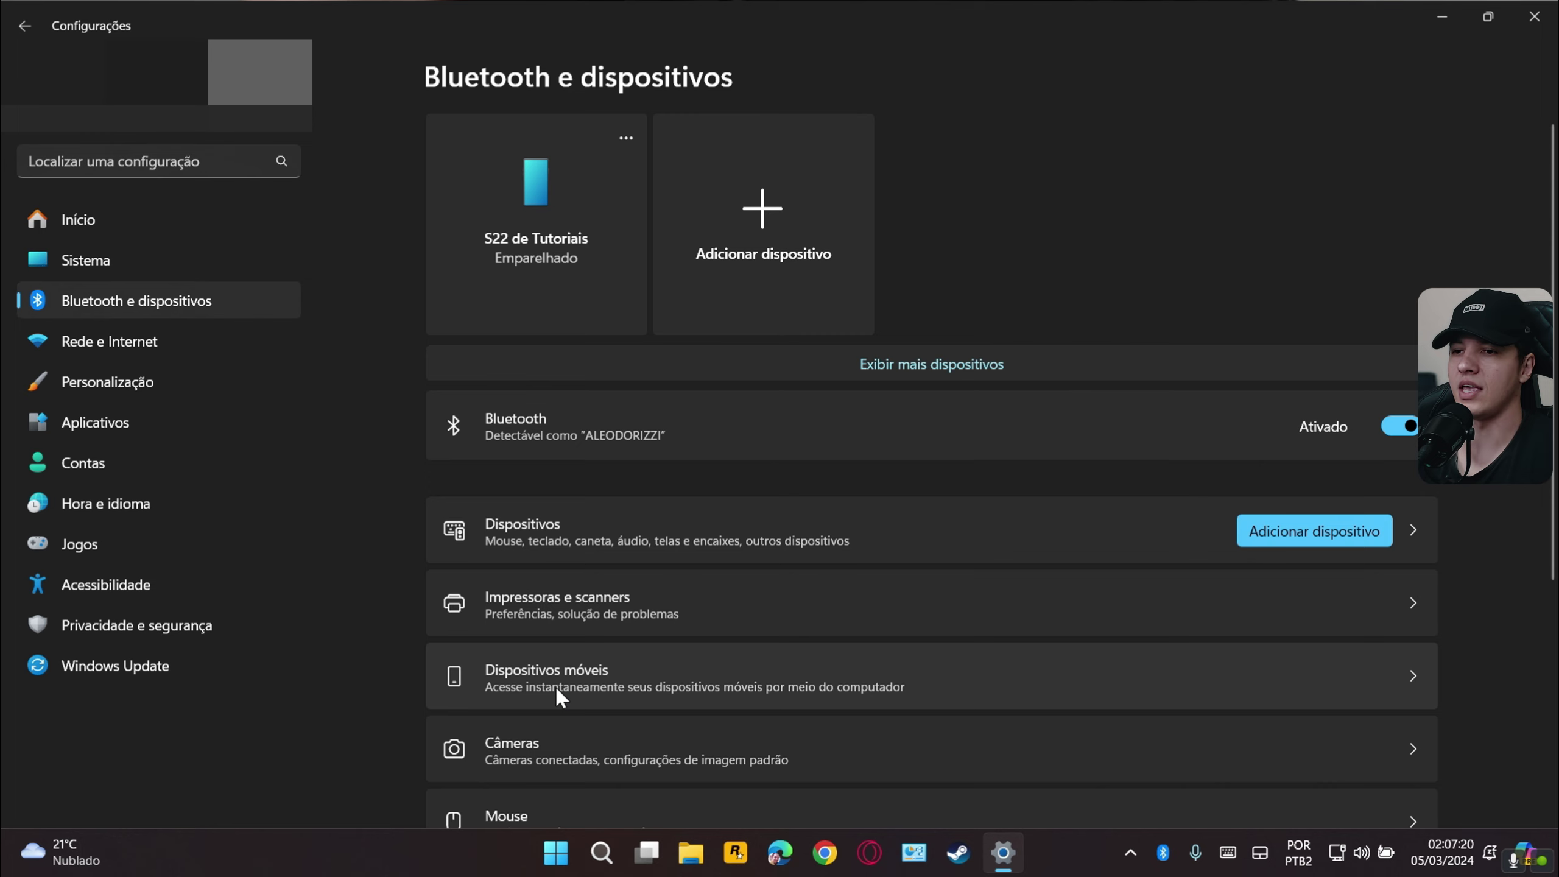
pyautogui.click(733, 671)
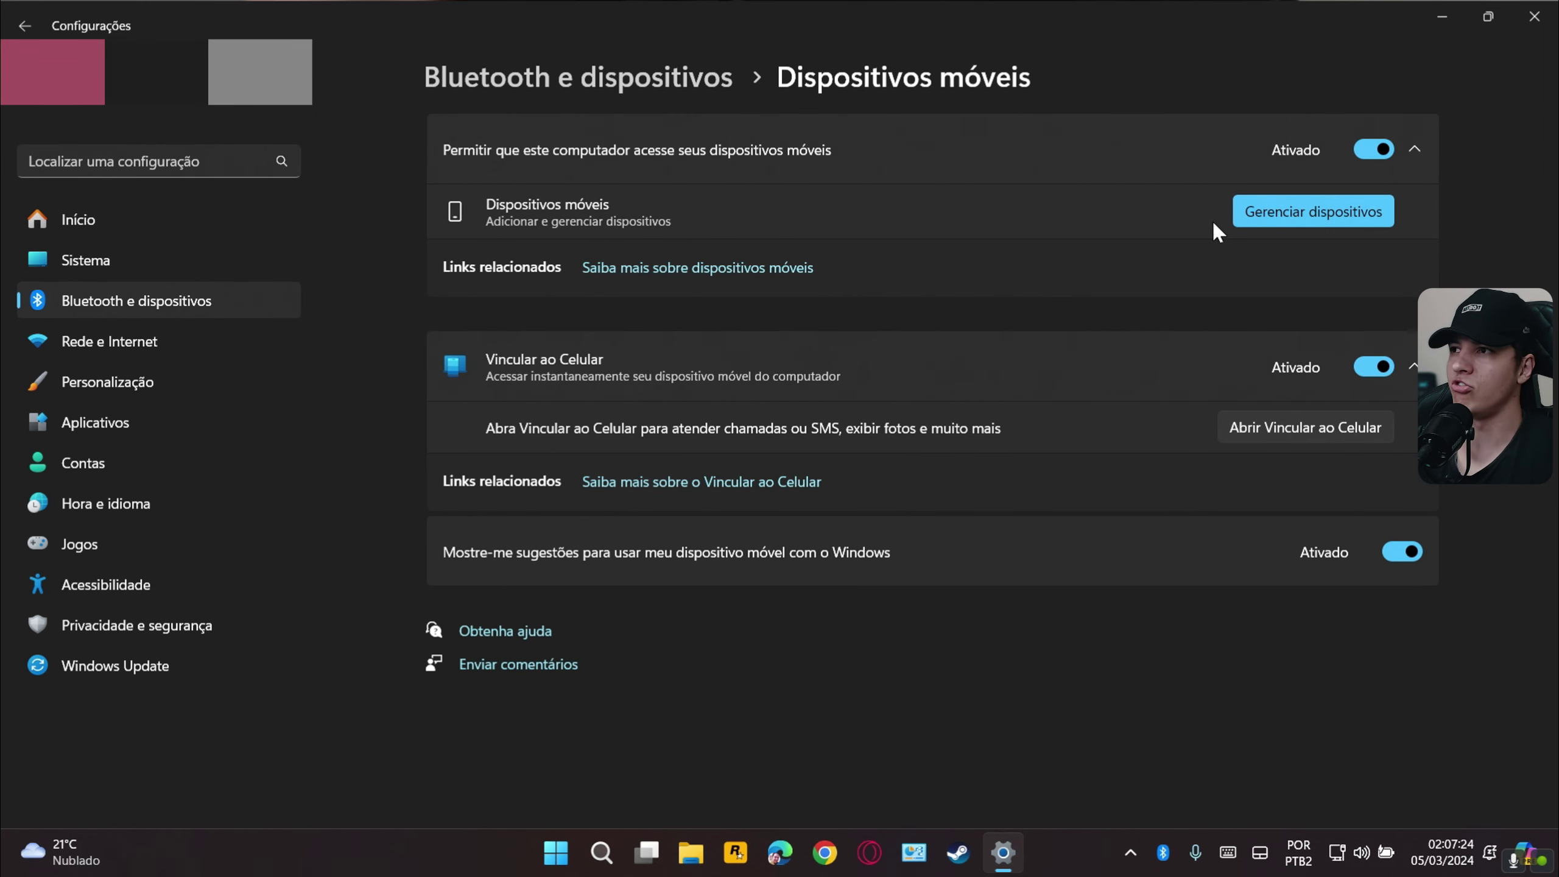
pyautogui.click(1299, 223)
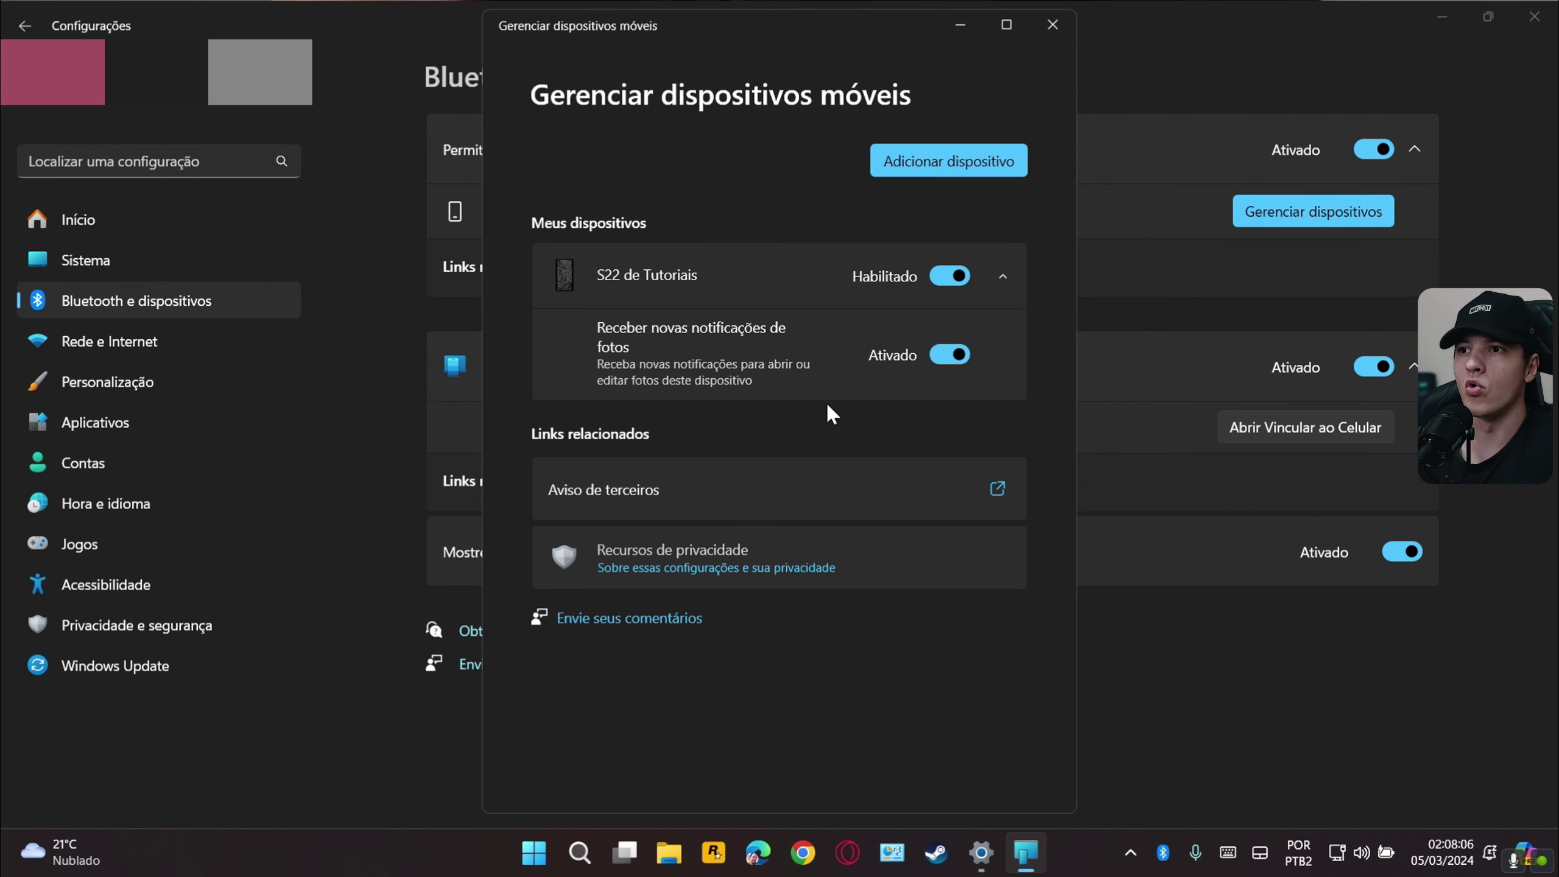
pyautogui.click(1053, 23)
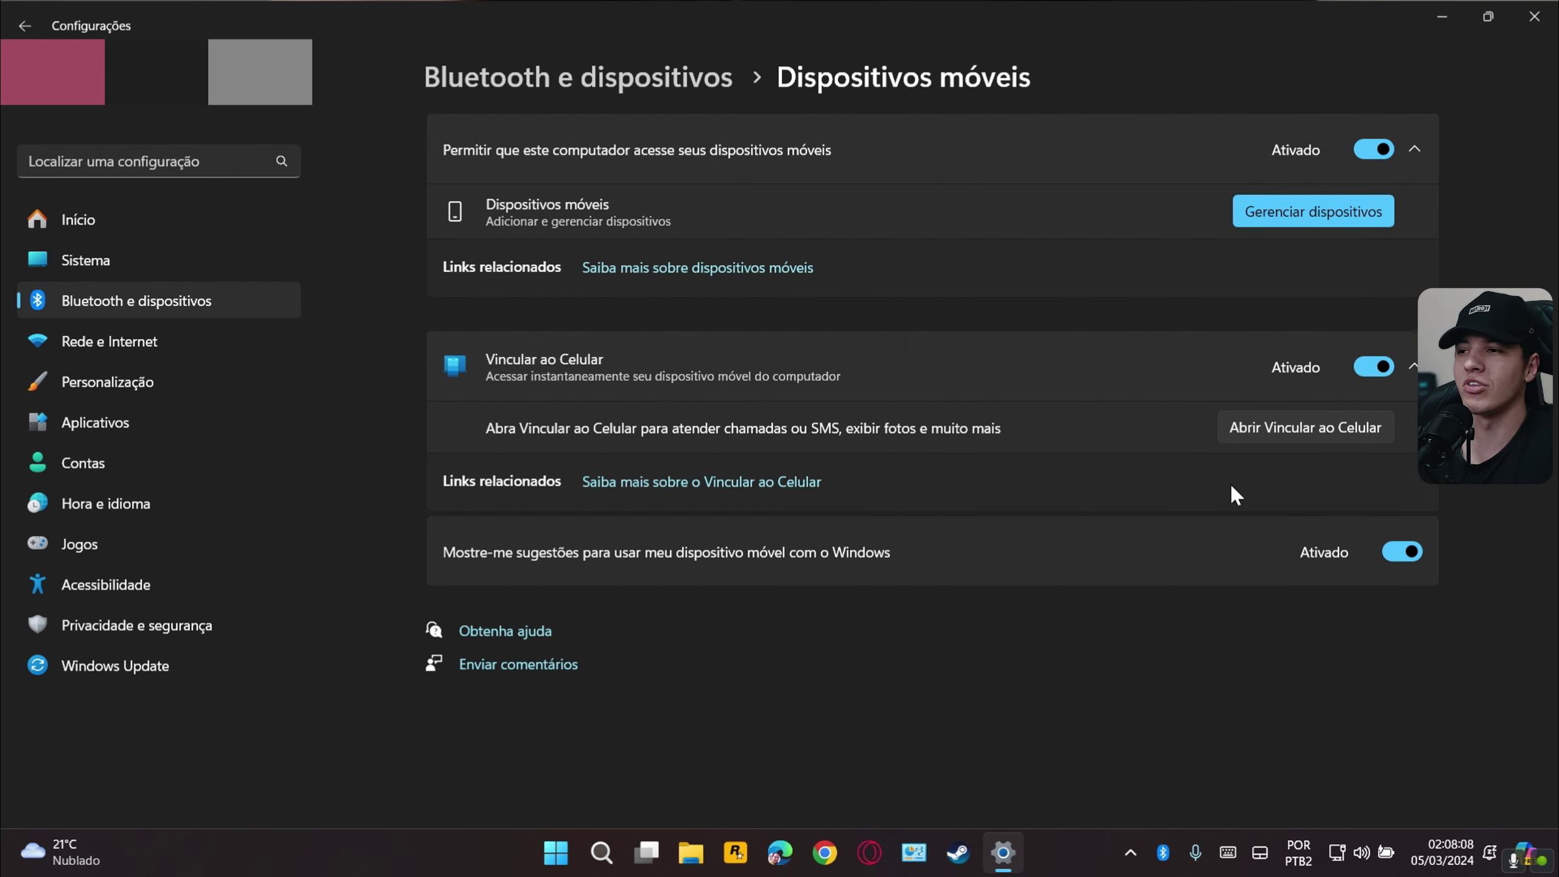
# - Clear all notifications, open the new photo notification sent from the phone, and close the photo in Ferramenta de Captura
pyautogui.click(1493, 843)
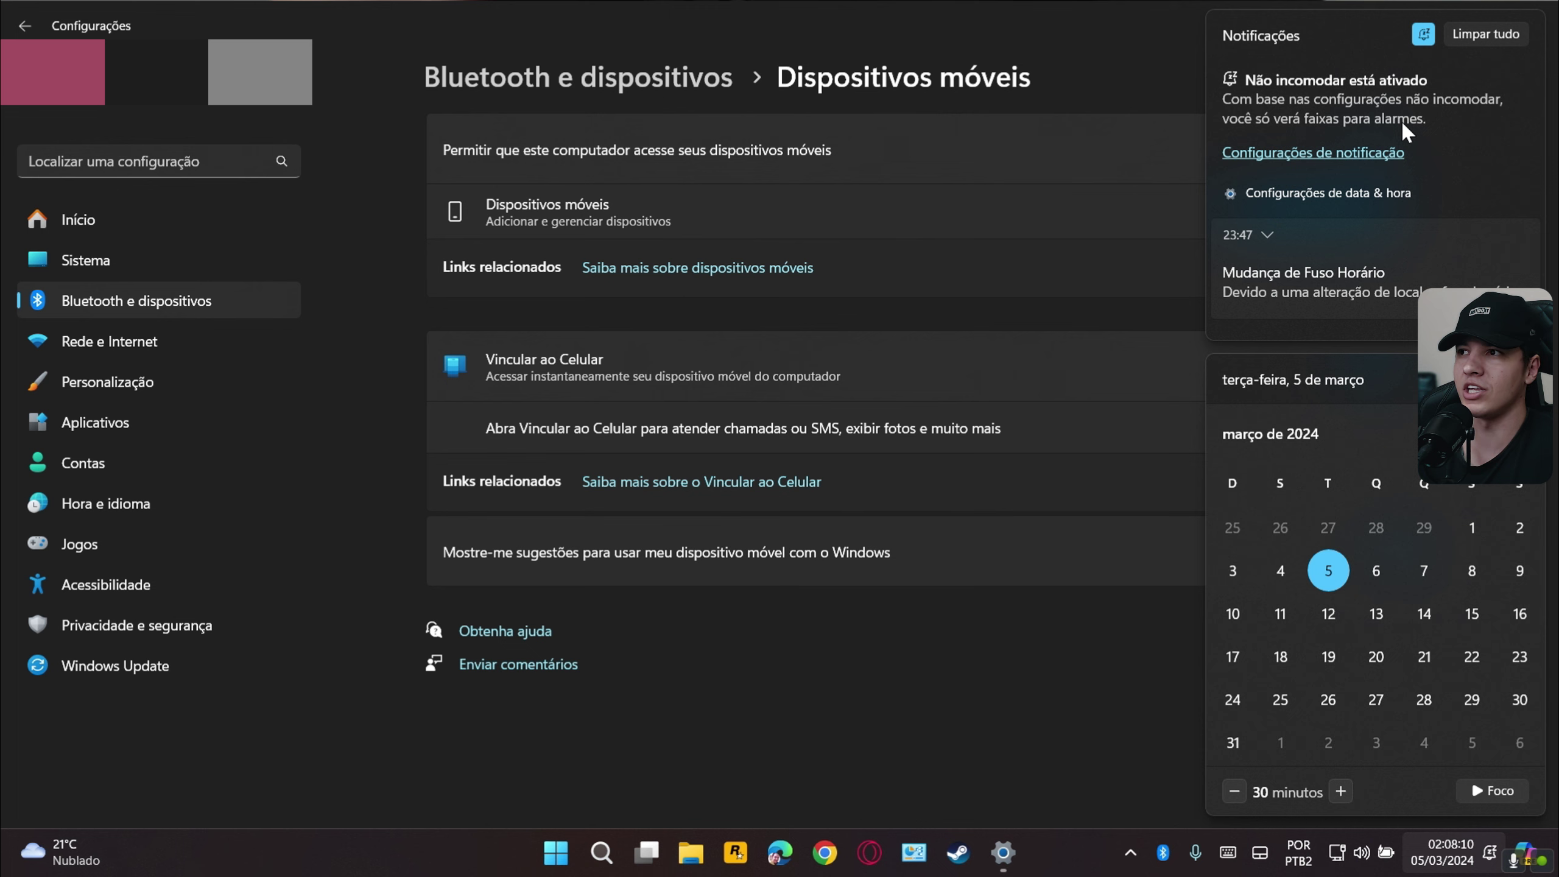
pyautogui.click(1484, 35)
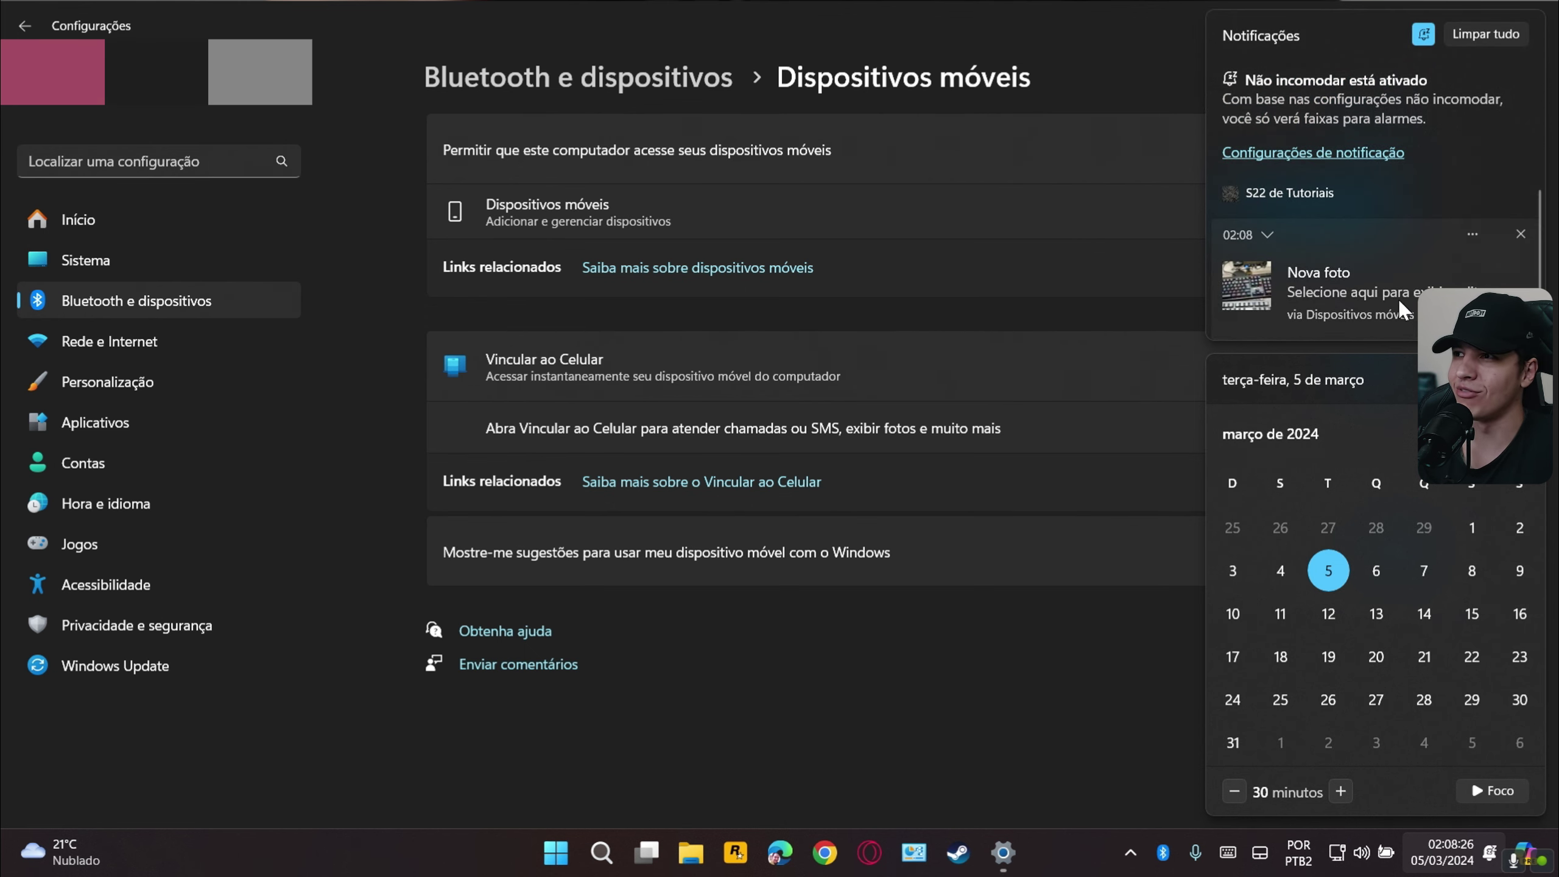
pyautogui.click(1342, 290)
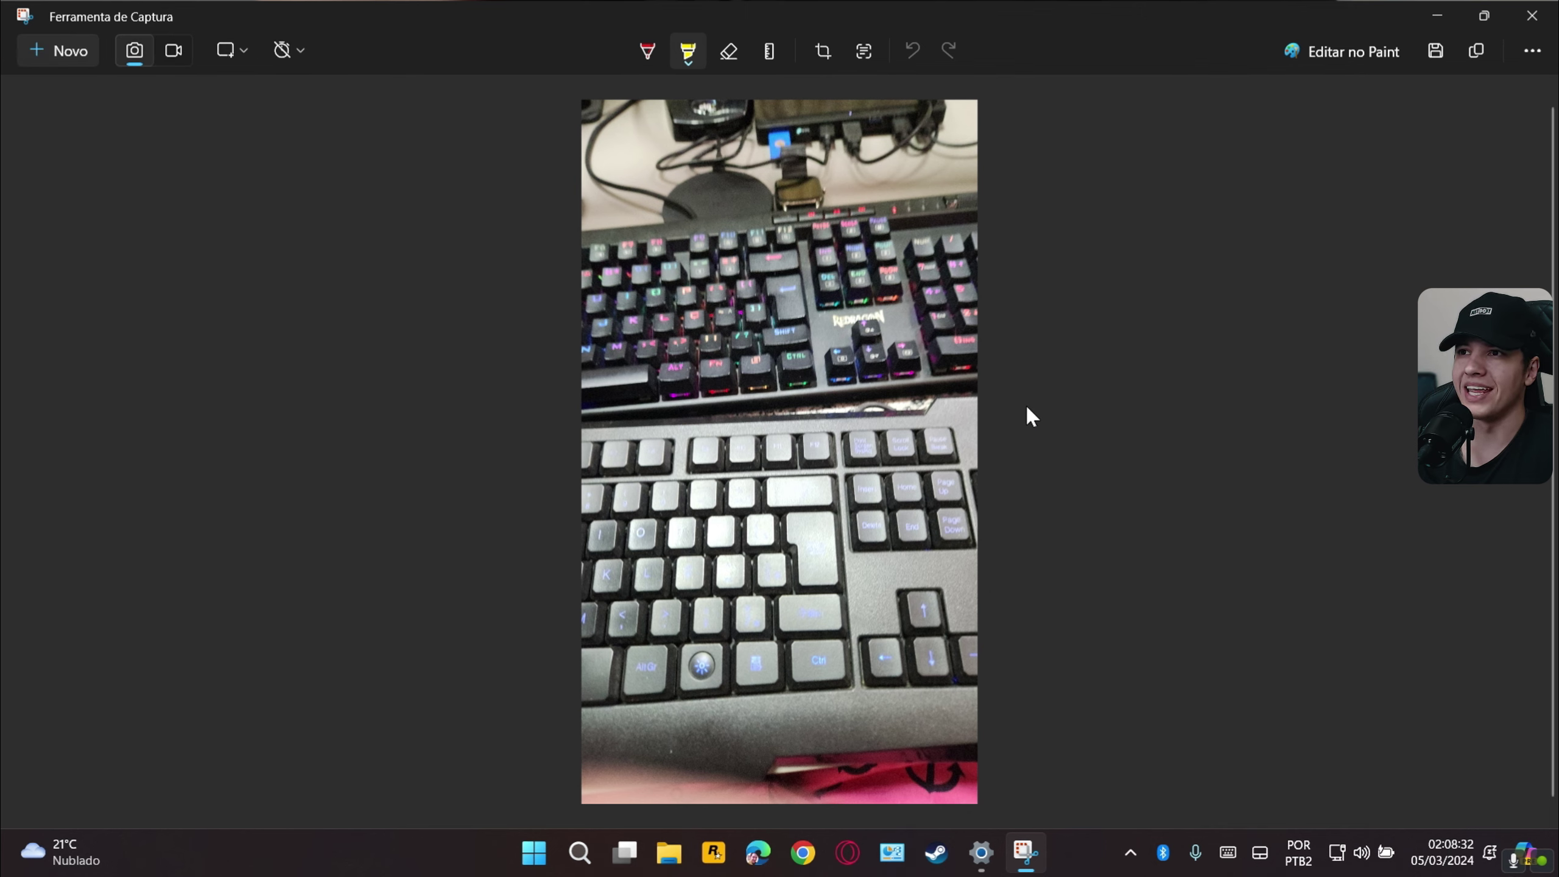
pyautogui.click(1534, 12)
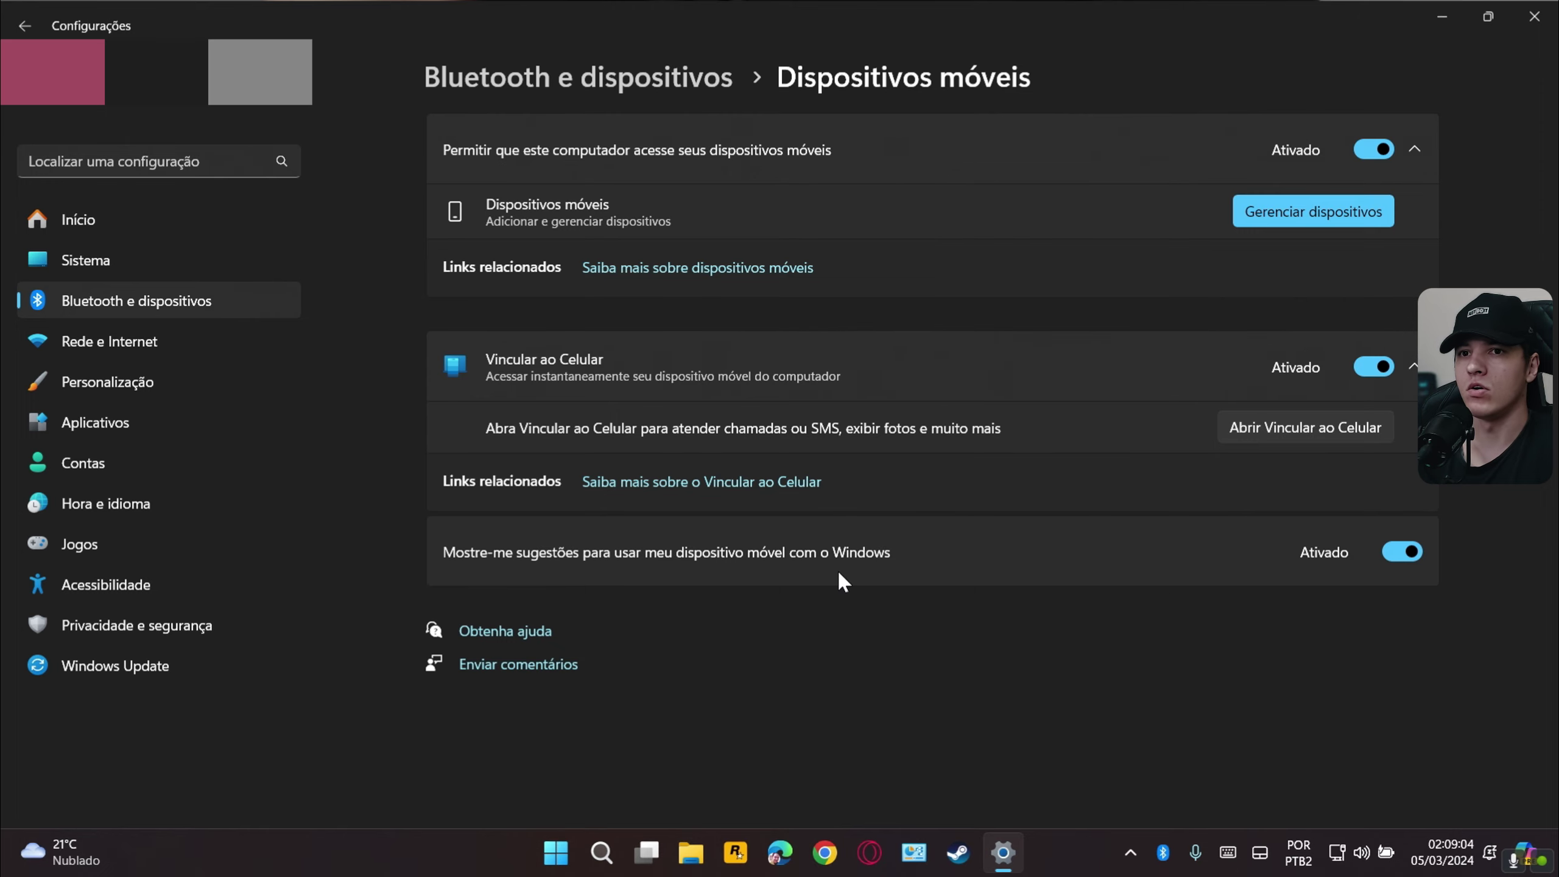
# - Close the settings and open the WhatsApp page in the Microsoft Store
pyautogui.click(1529, 11)
pyautogui.click(577, 853)
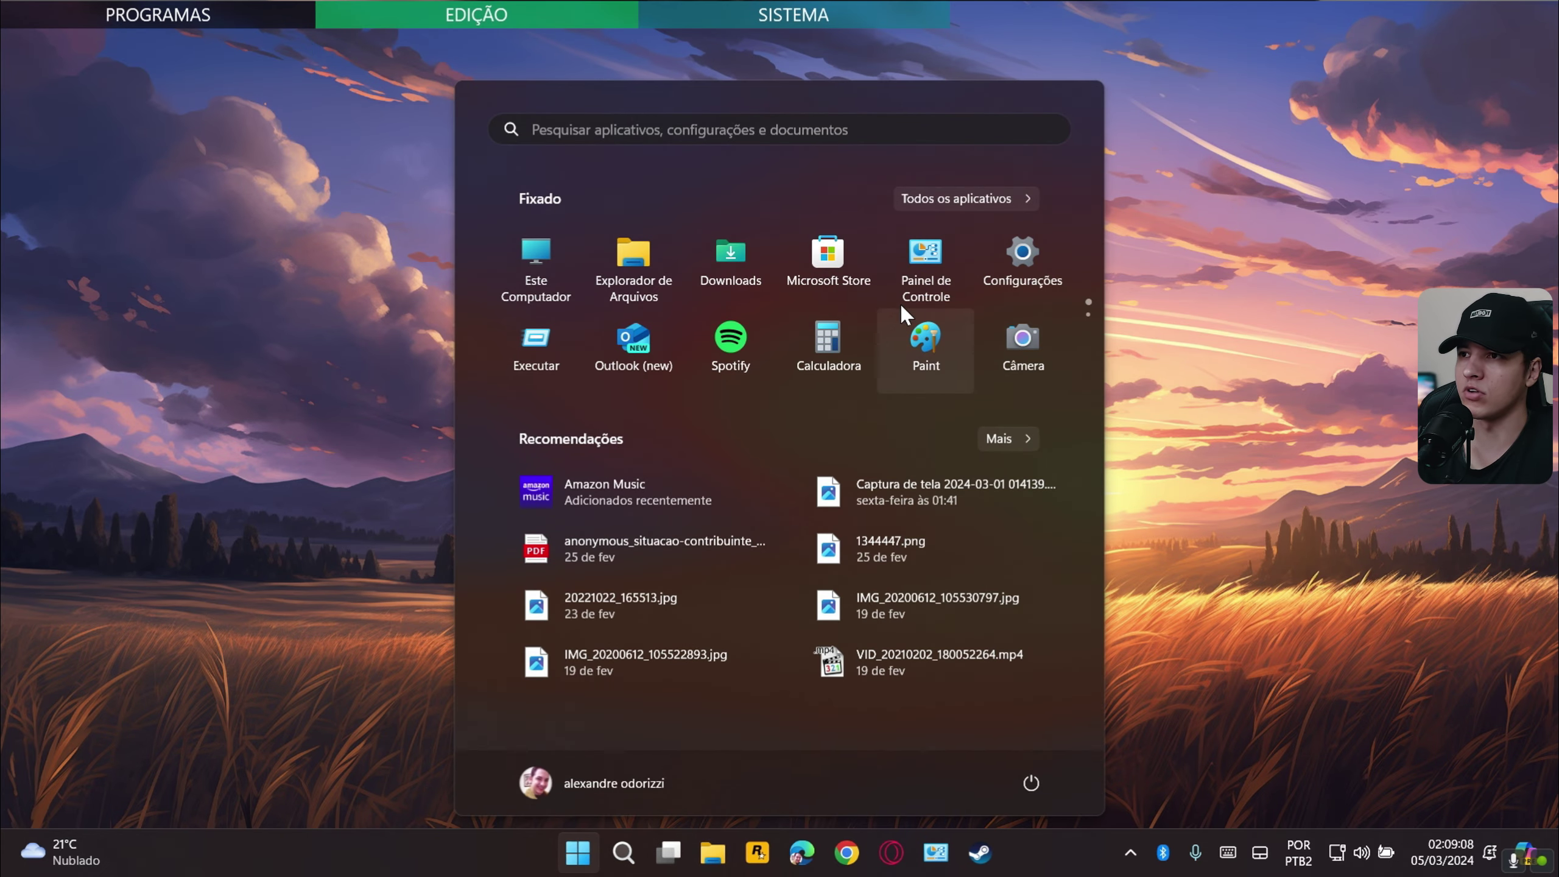
pyautogui.click(828, 261)
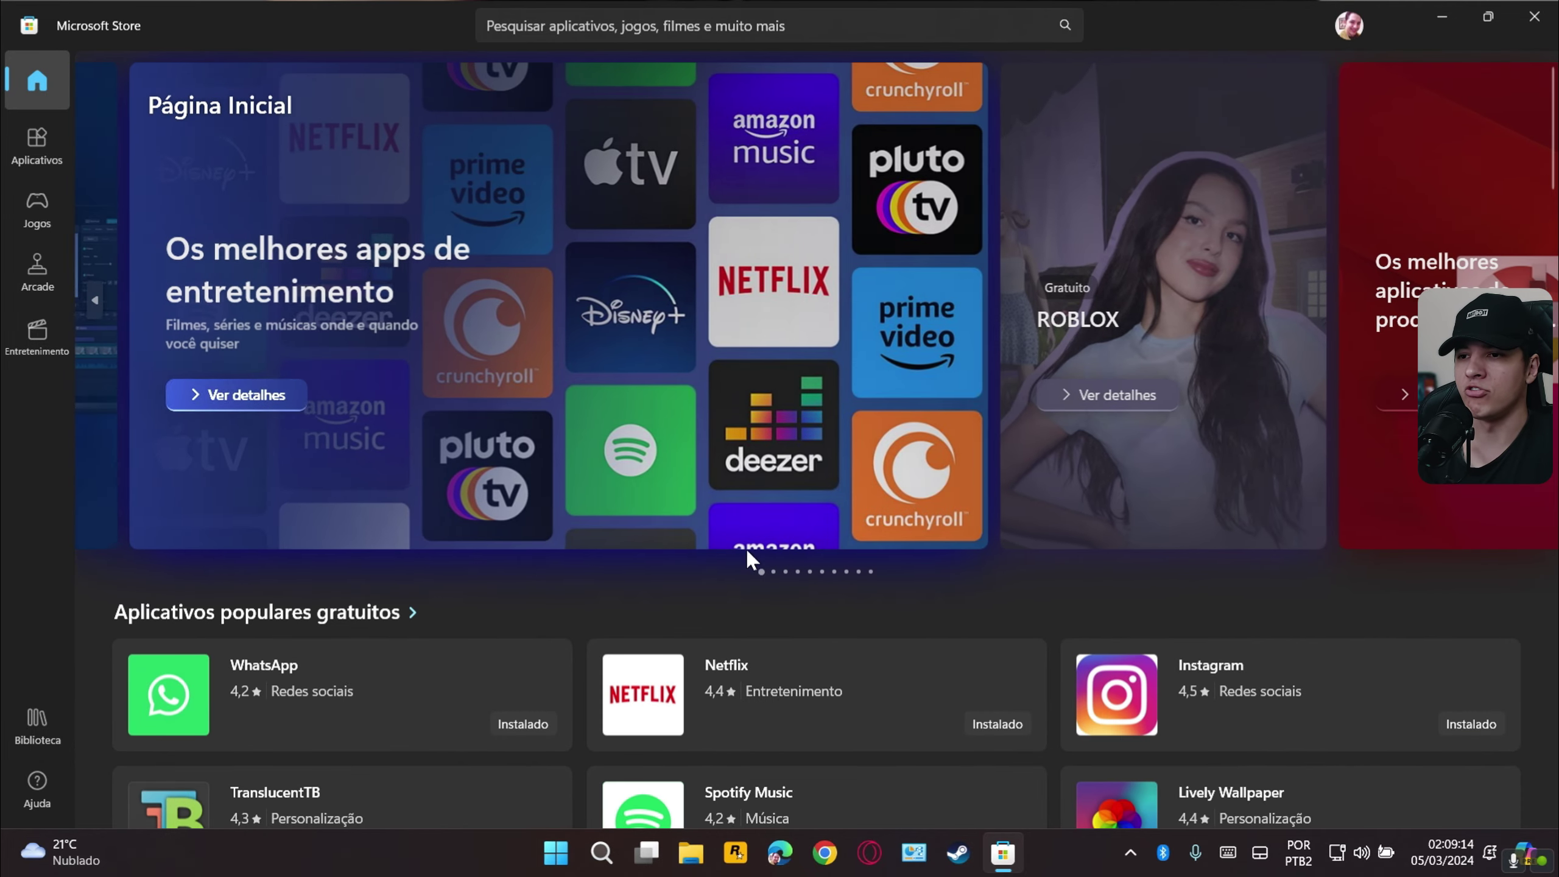
pyautogui.click(508, 693)
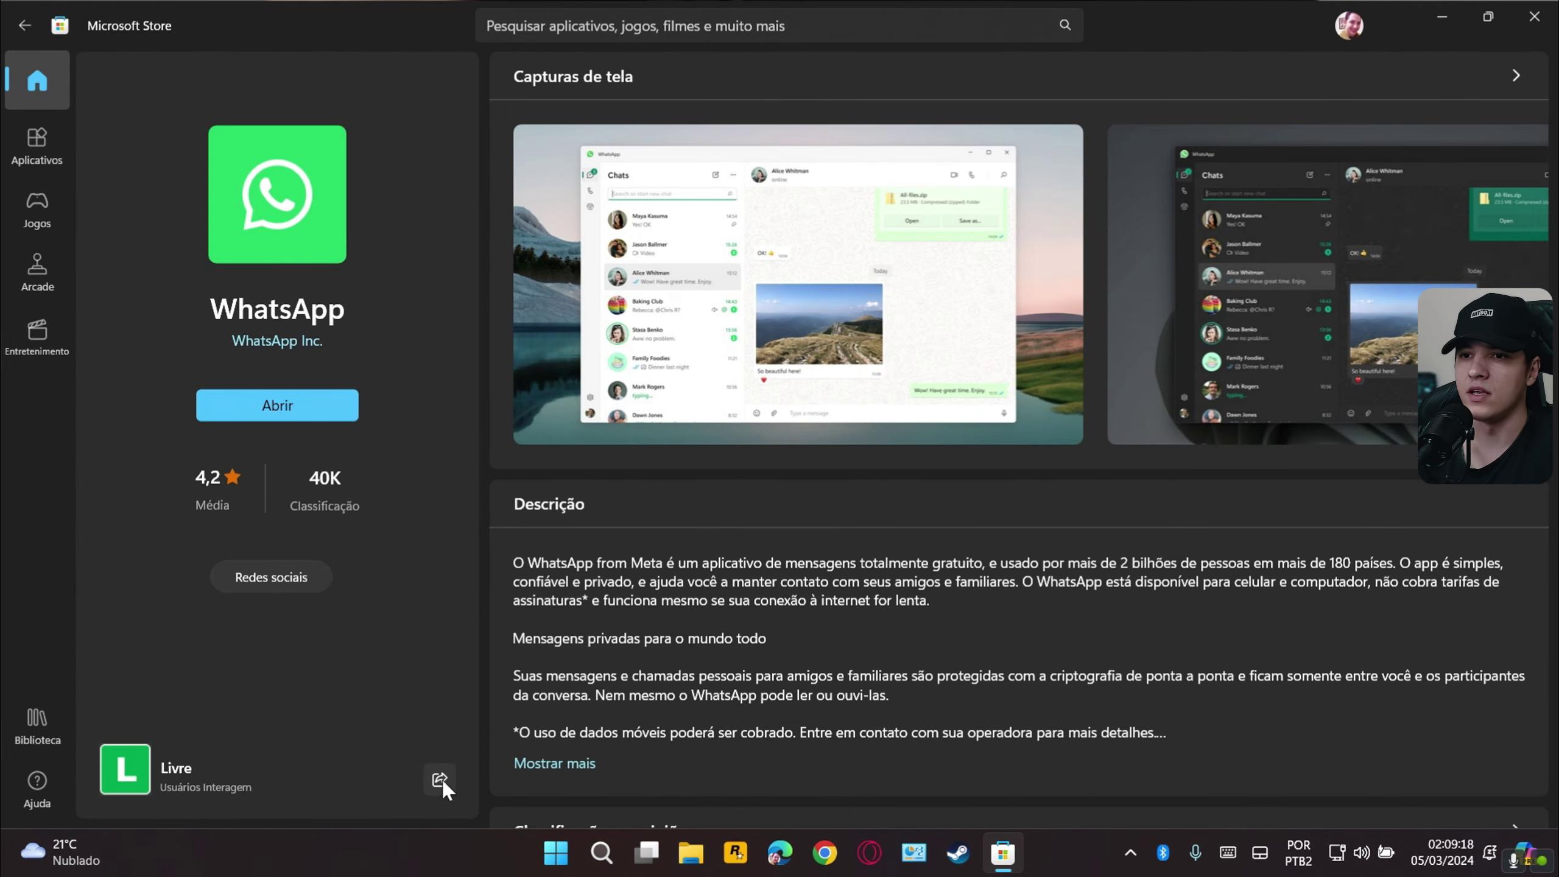
# - Open the extended sharing options for the WhatsApp store link, and show all apps available for sharing
pyautogui.click(440, 779)
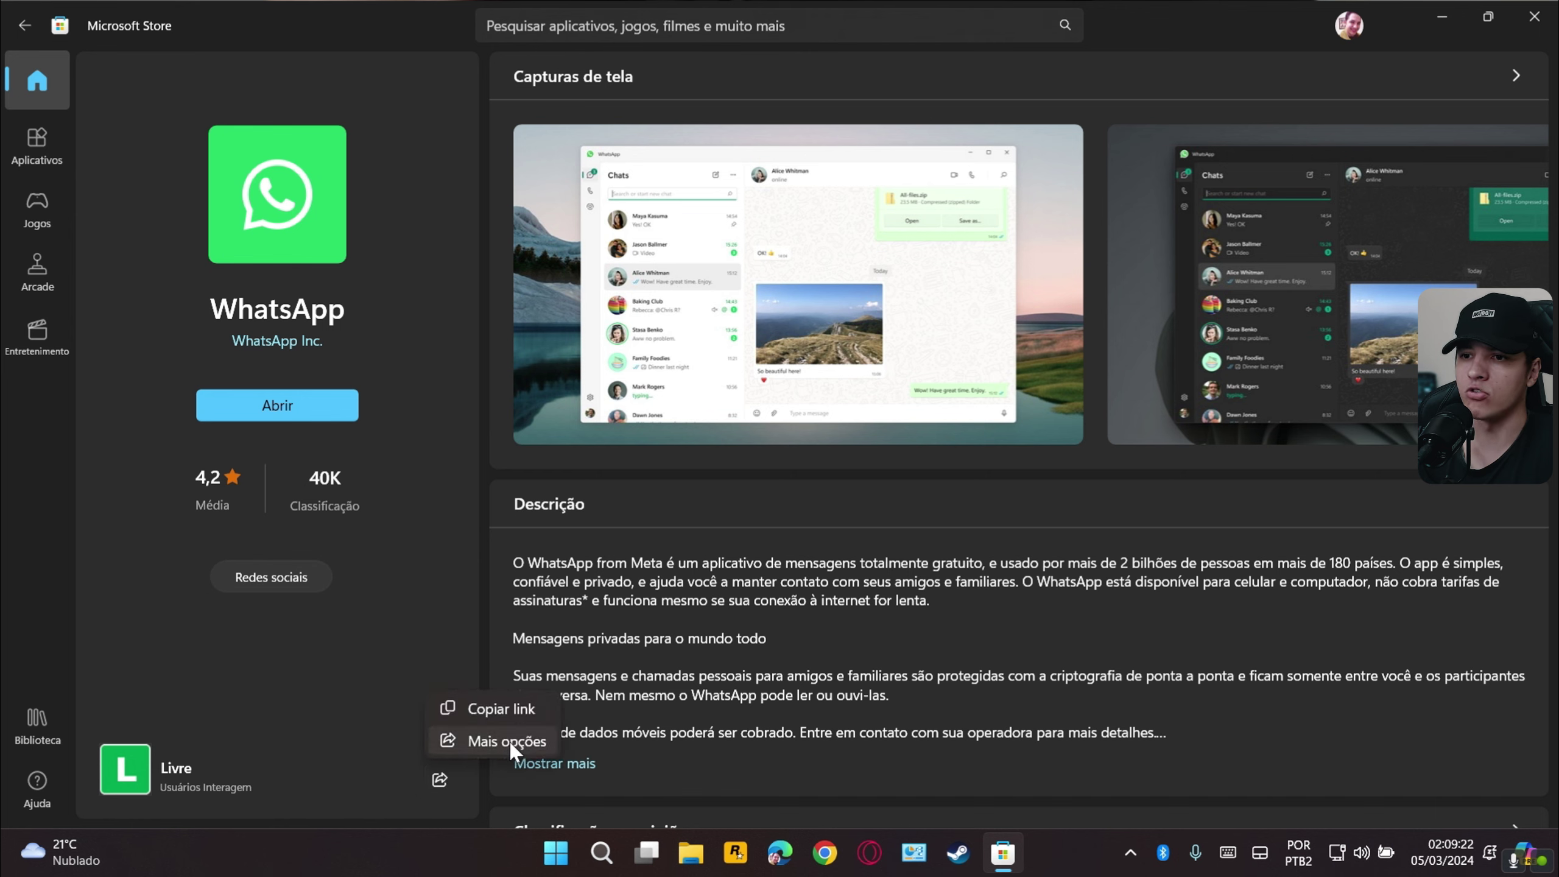
pyautogui.click(440, 780)
pyautogui.click(440, 780)
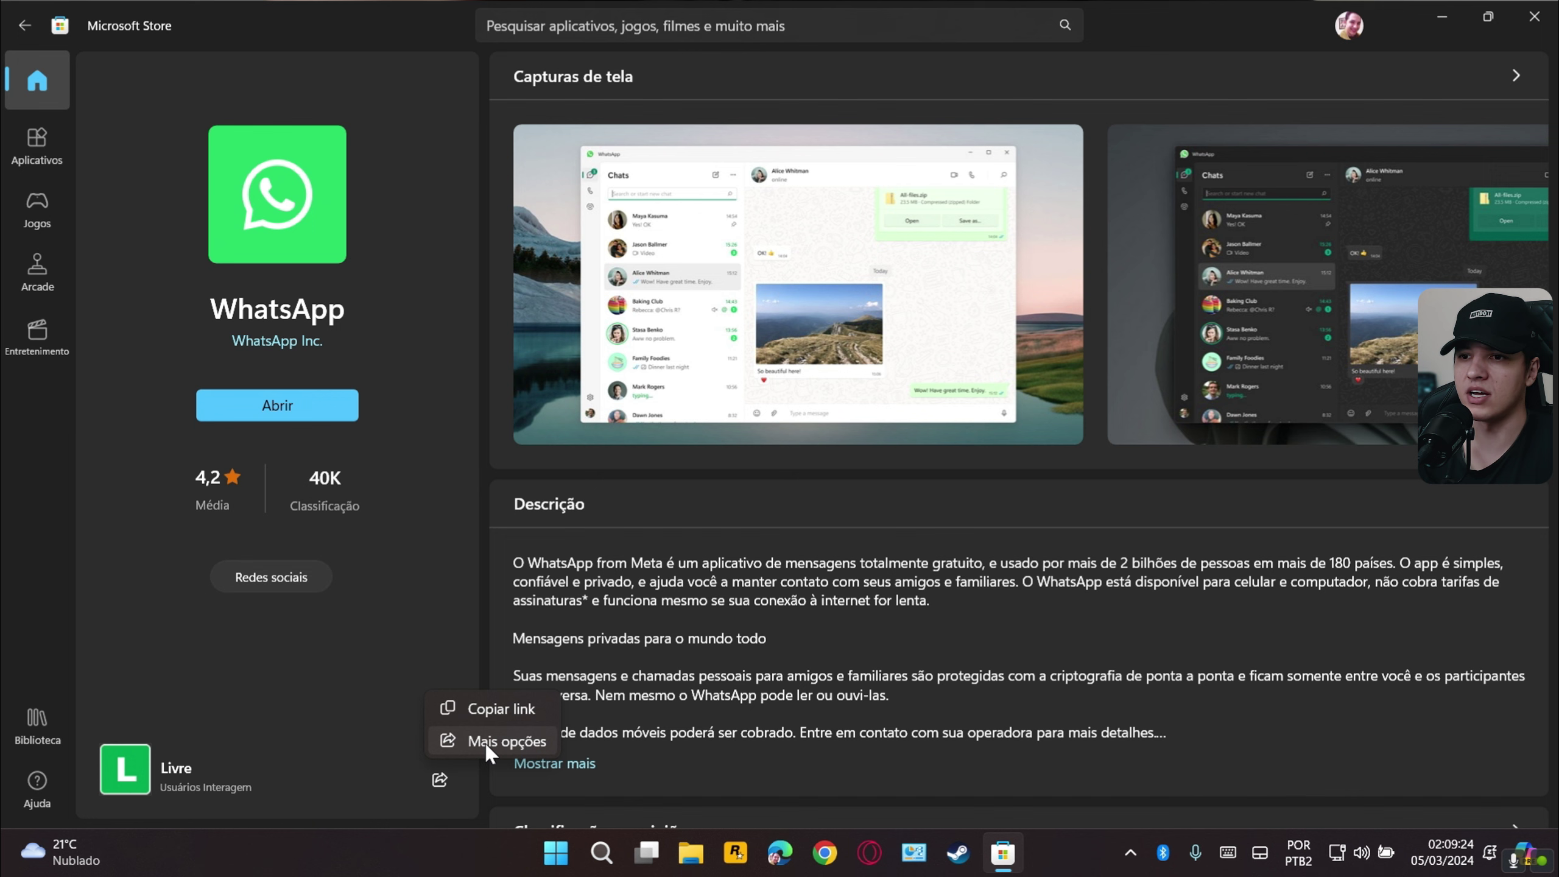
pyautogui.click(486, 743)
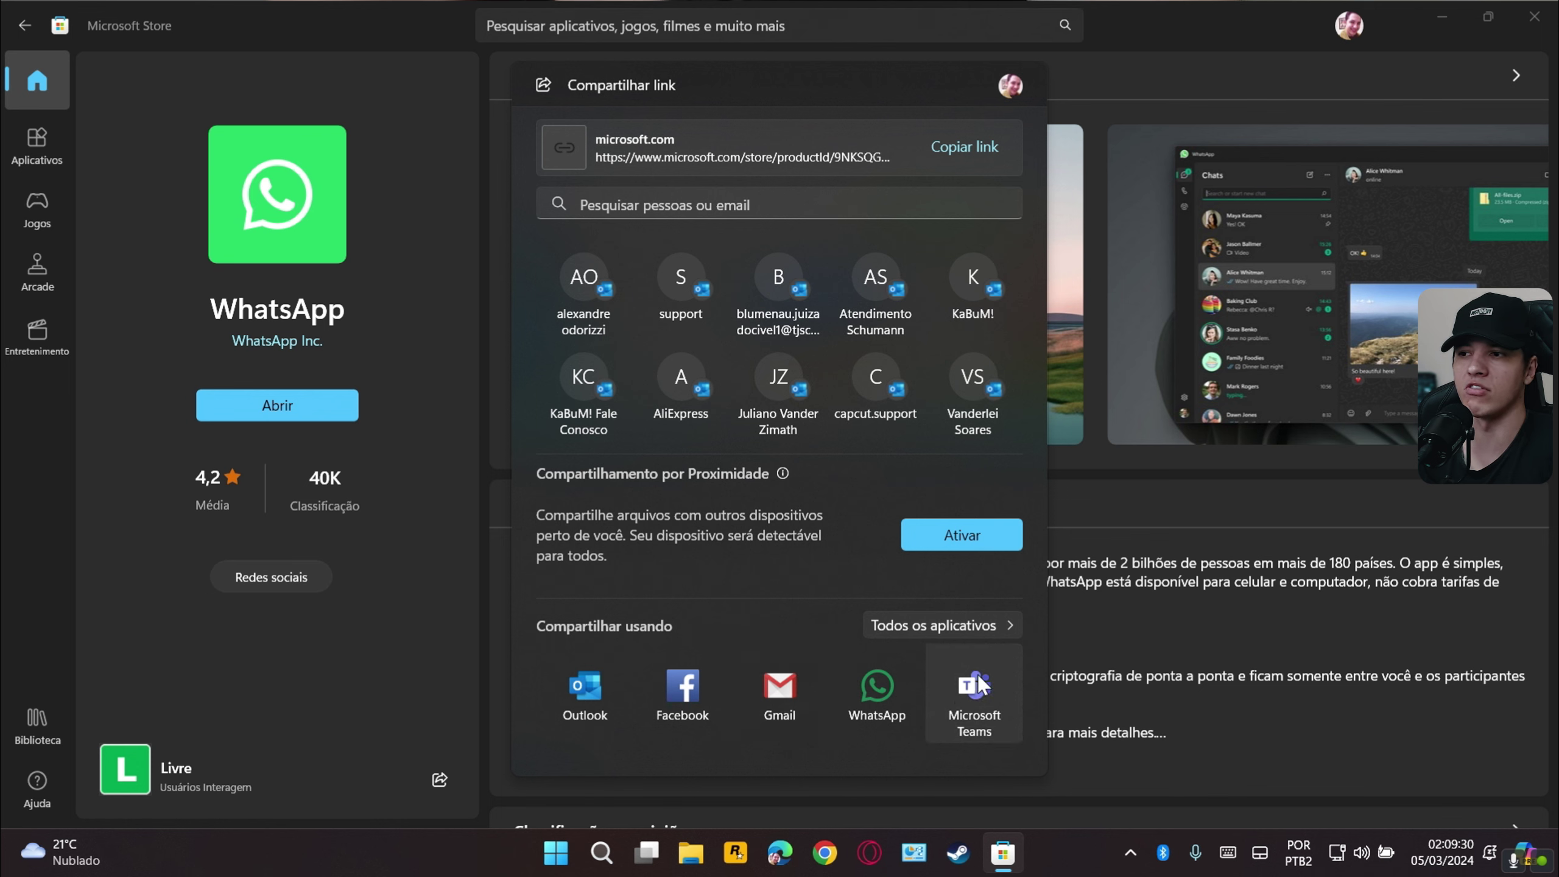
pyautogui.click(945, 625)
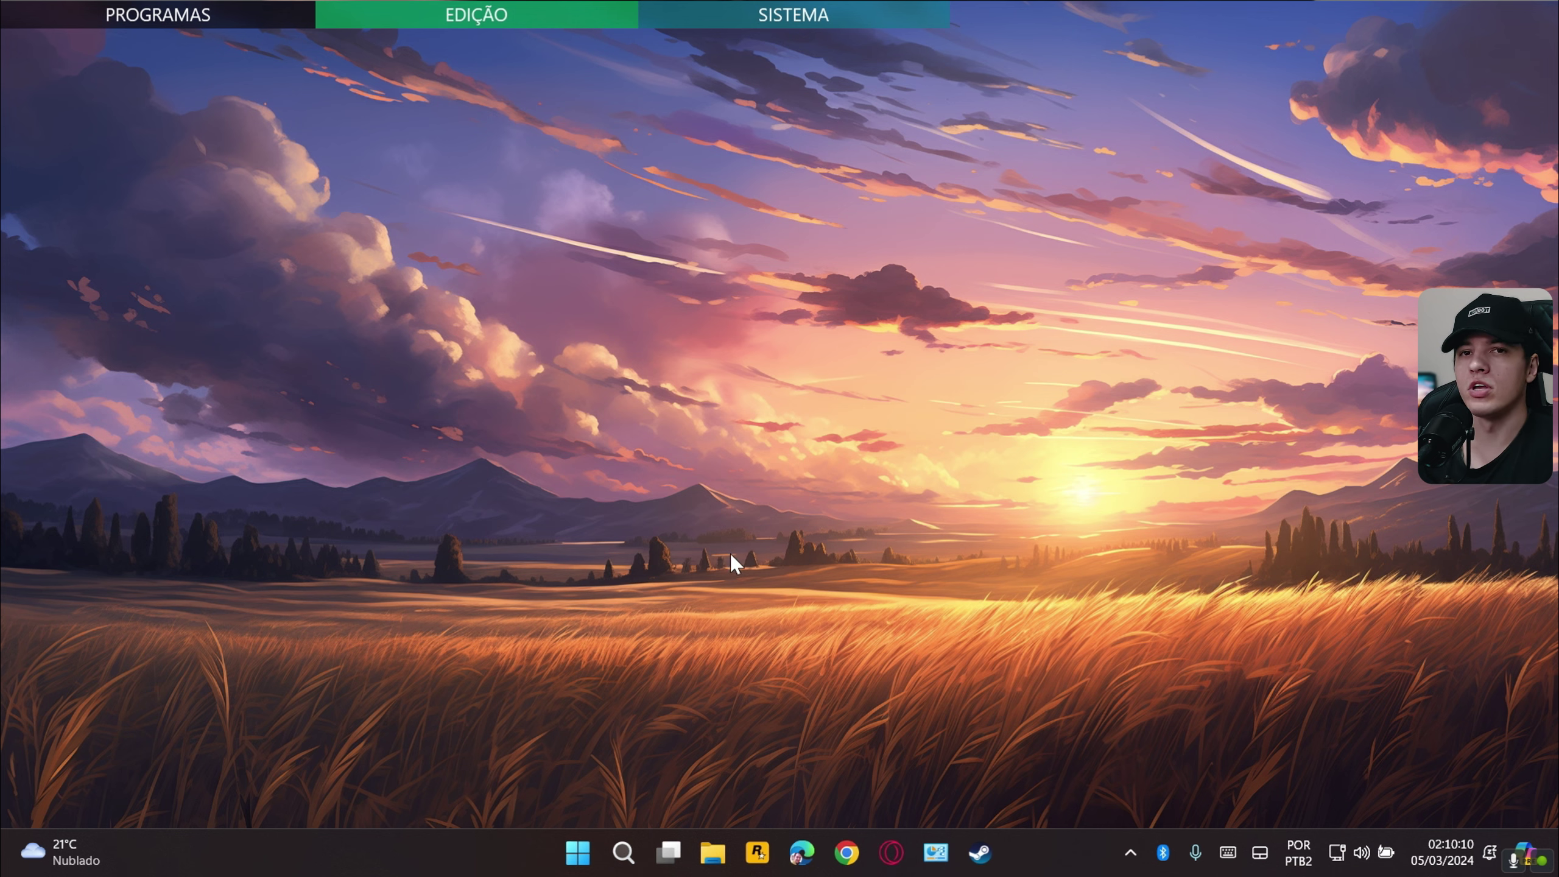
# - Open Google Chrome, Microsoft Edge and File Explorer from the desktop
pyautogui.click(845, 854)
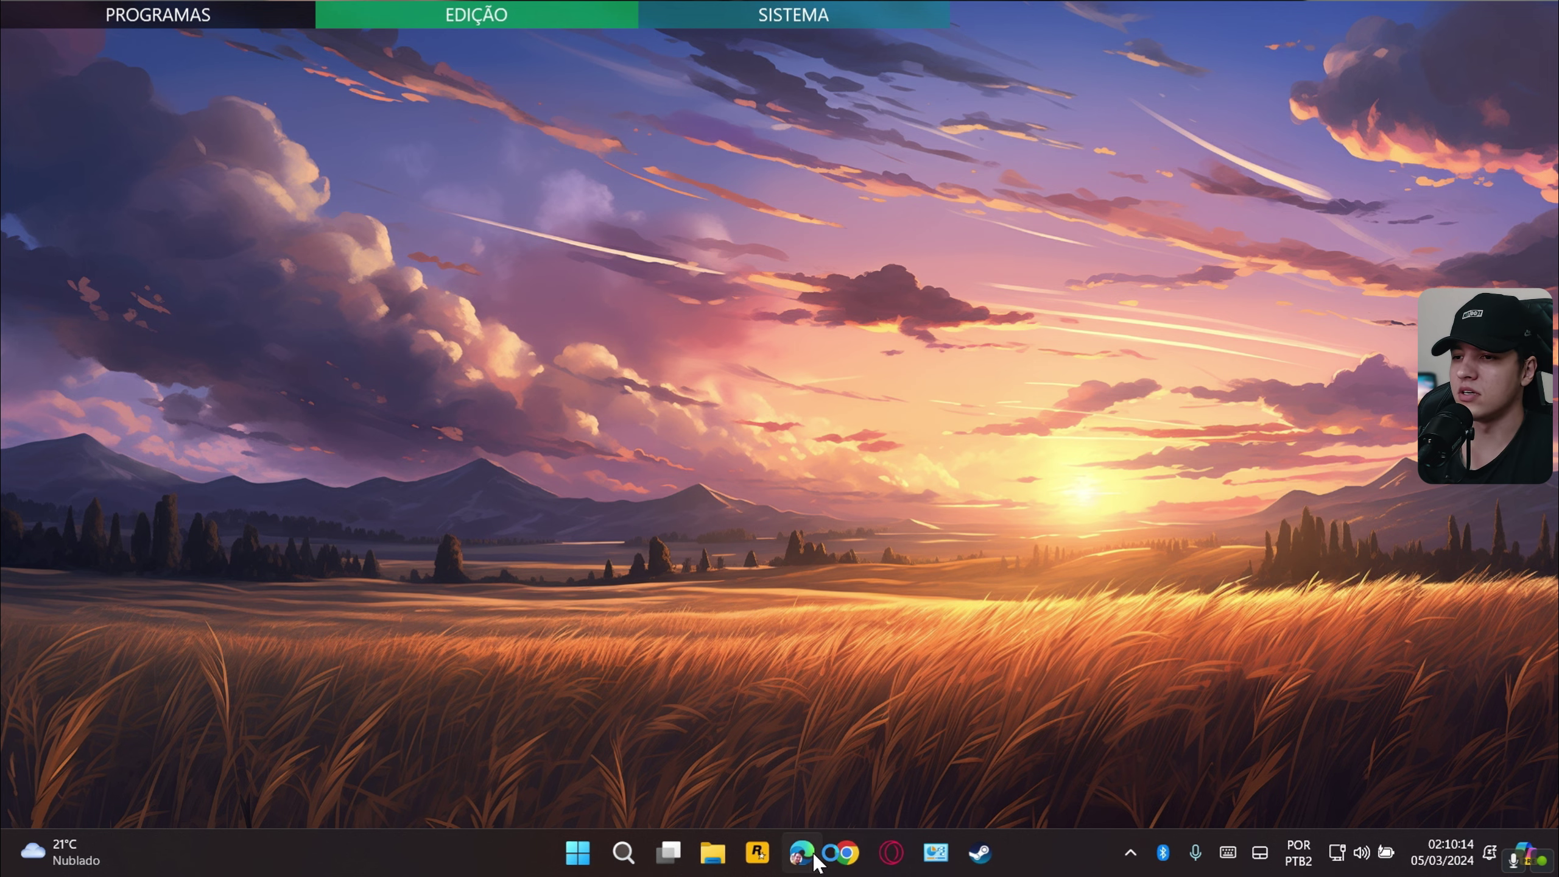
pyautogui.click(804, 854)
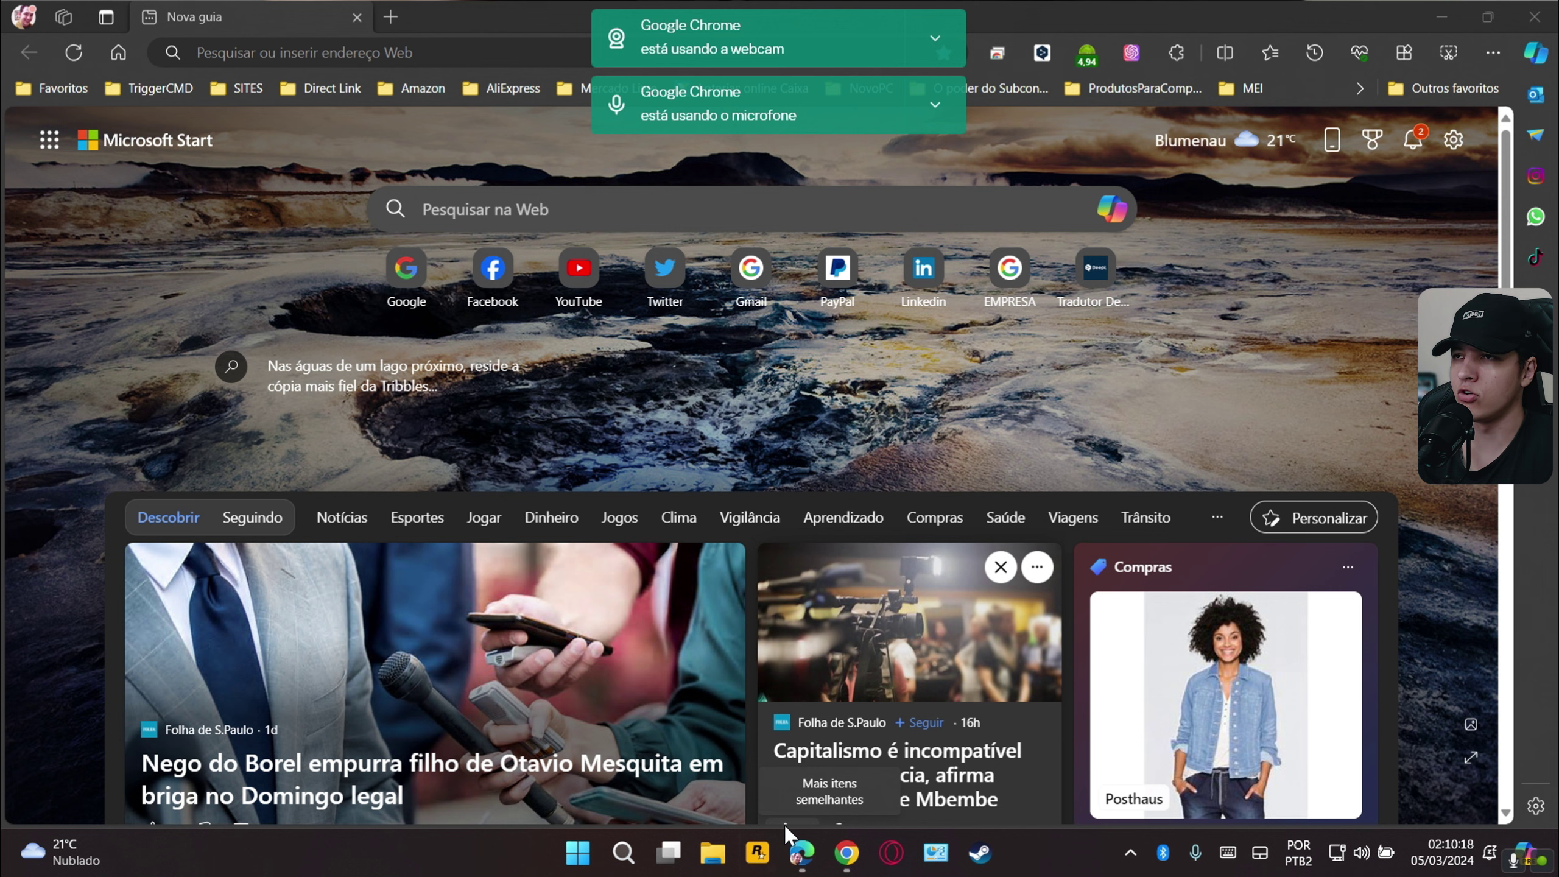
pyautogui.press('super+e')
# - Hide the notifications about Google Chrome using the webcam and the microphone
pyautogui.click(945, 58)
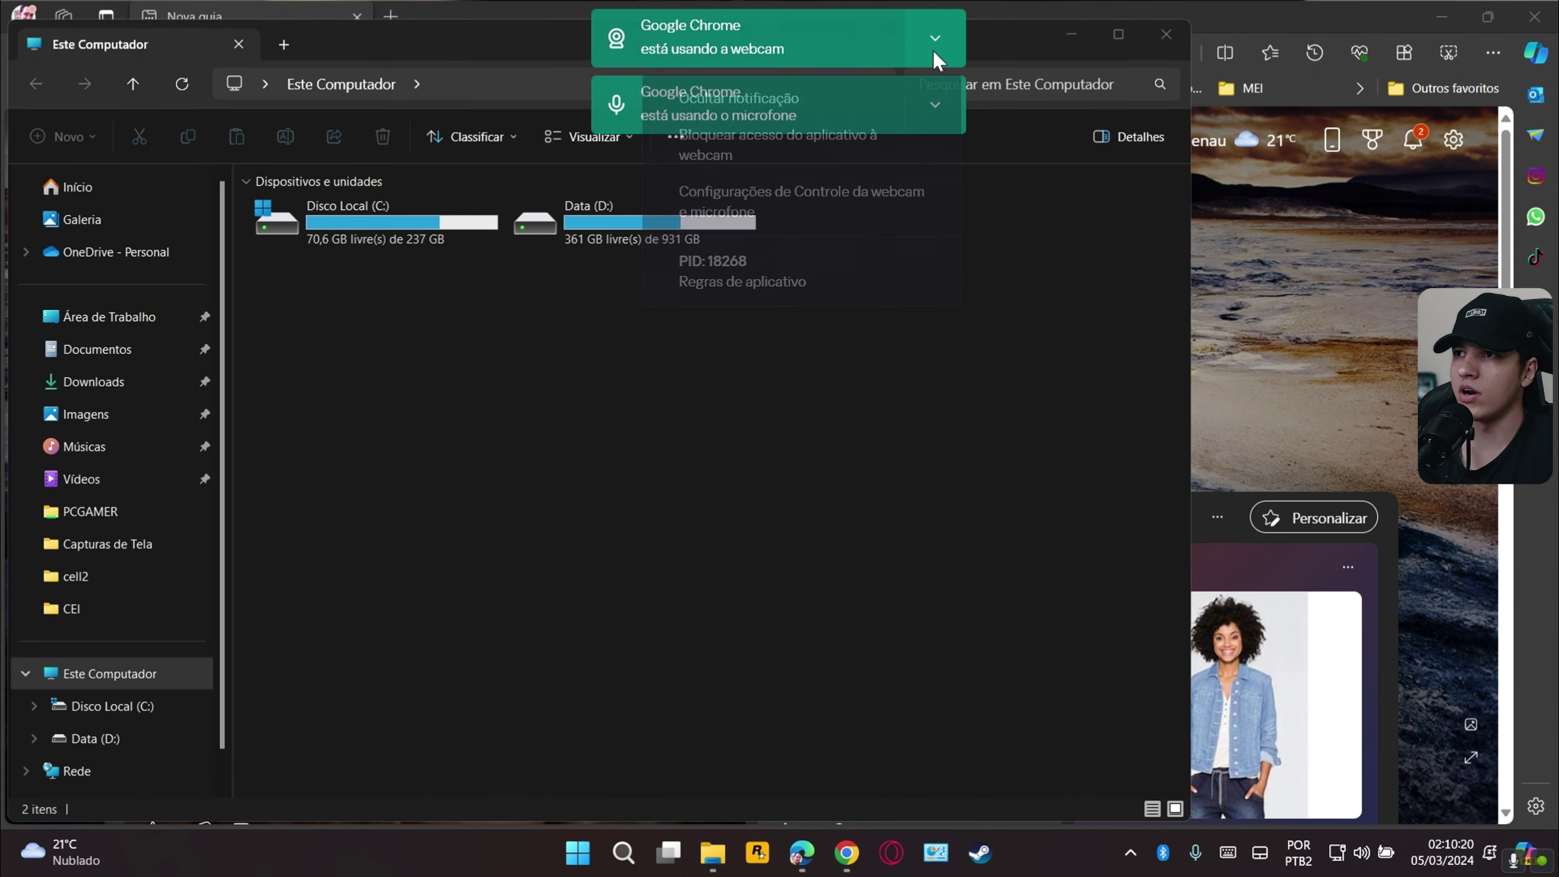
pyautogui.click(903, 98)
pyautogui.click(924, 111)
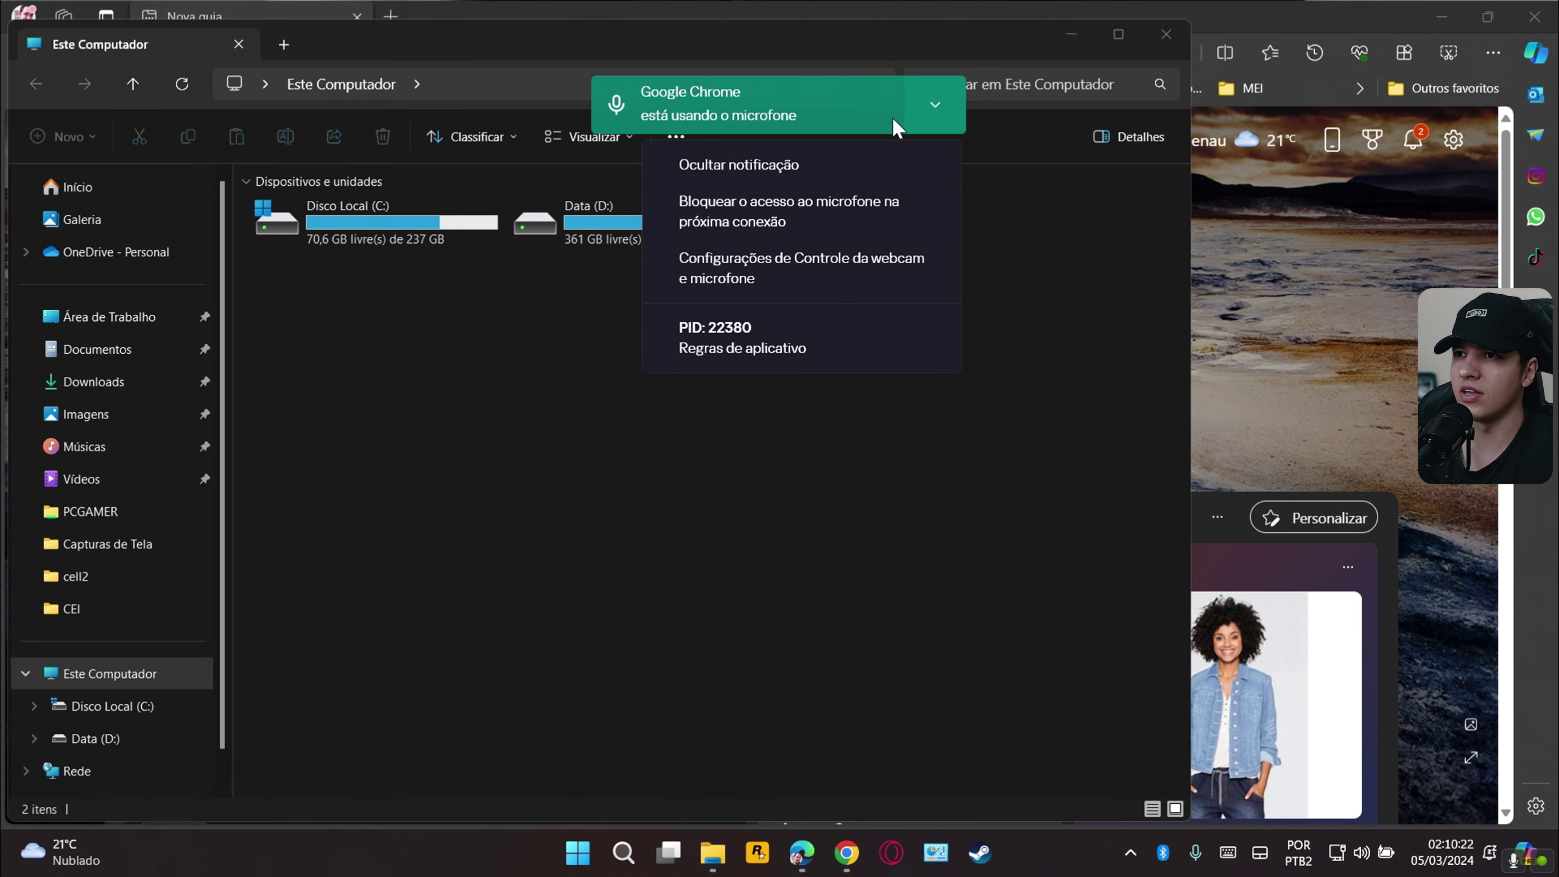
pyautogui.click(853, 160)
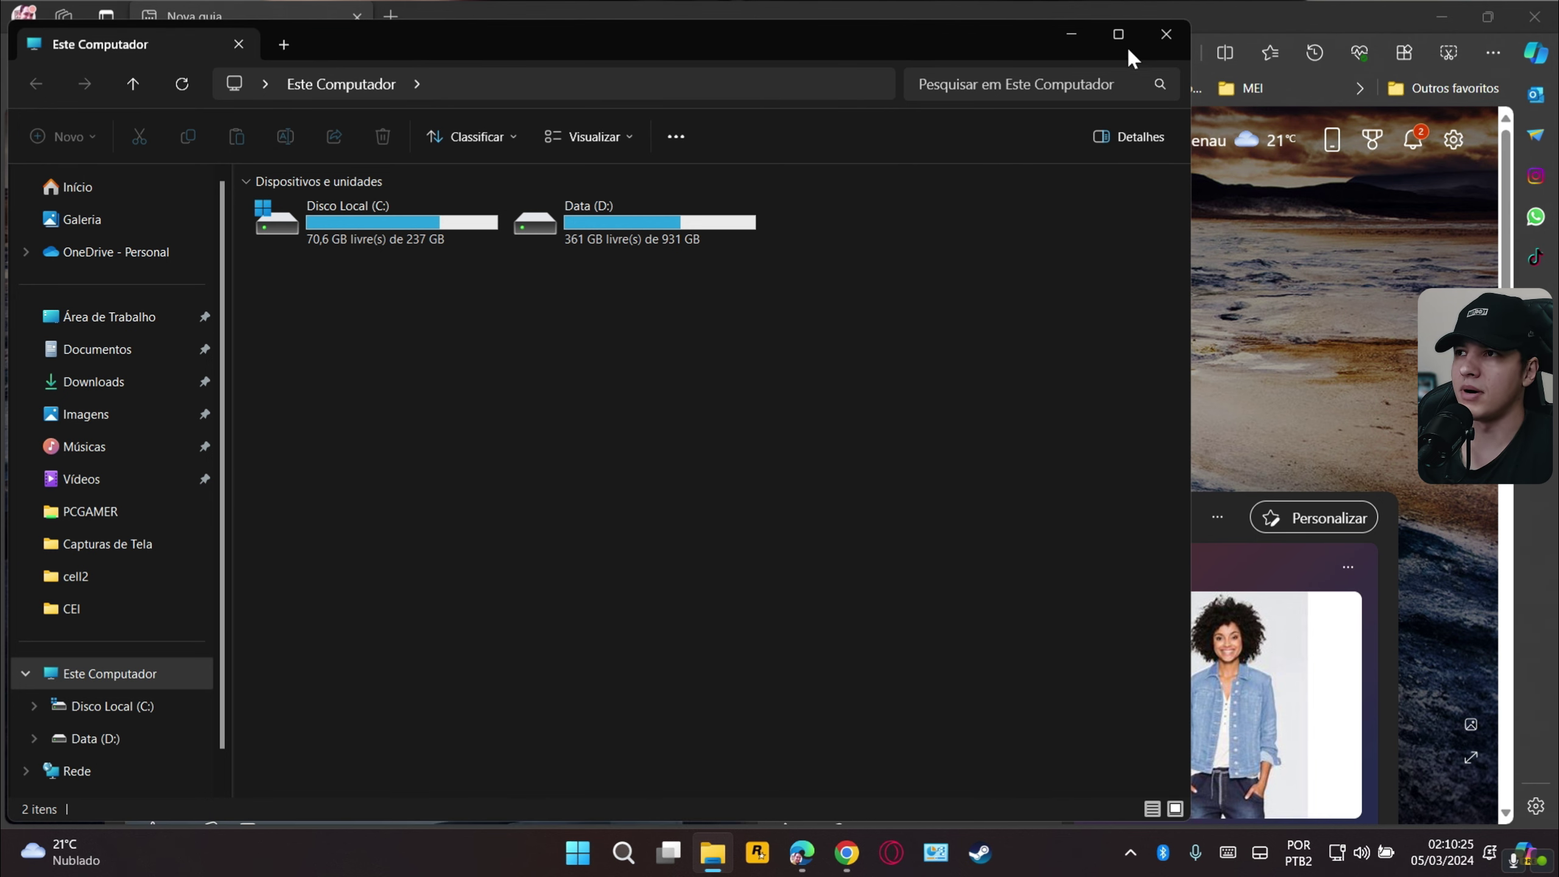
# - Snap File Explorer side by side with Edge, and switch to the suggested three-window layout with Edge above Chrome
pyautogui.moveTo(1119, 35)
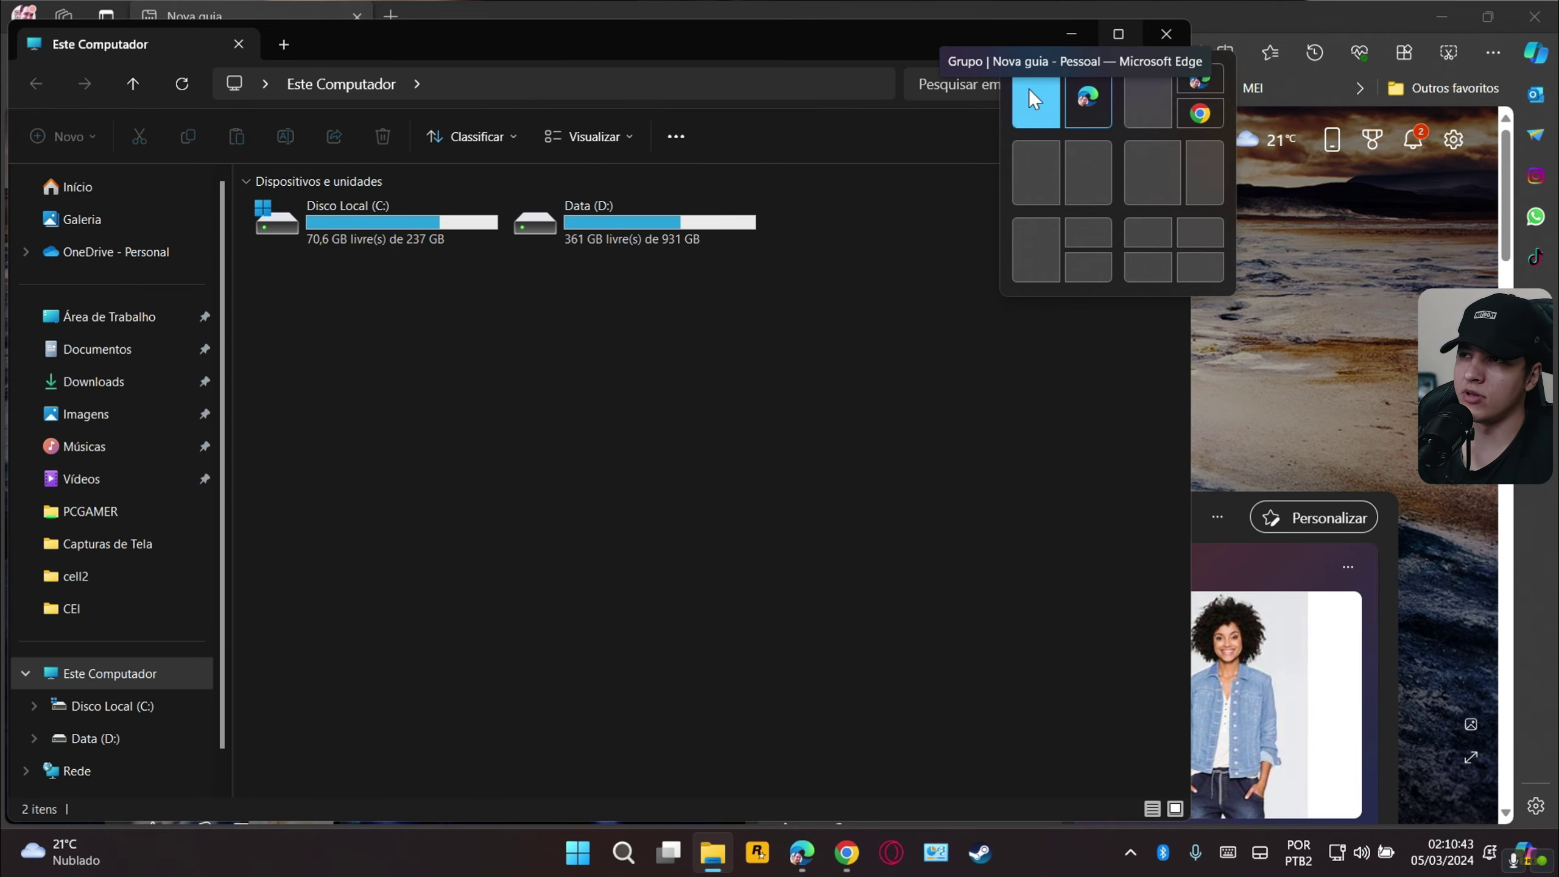
pyautogui.click(1073, 98)
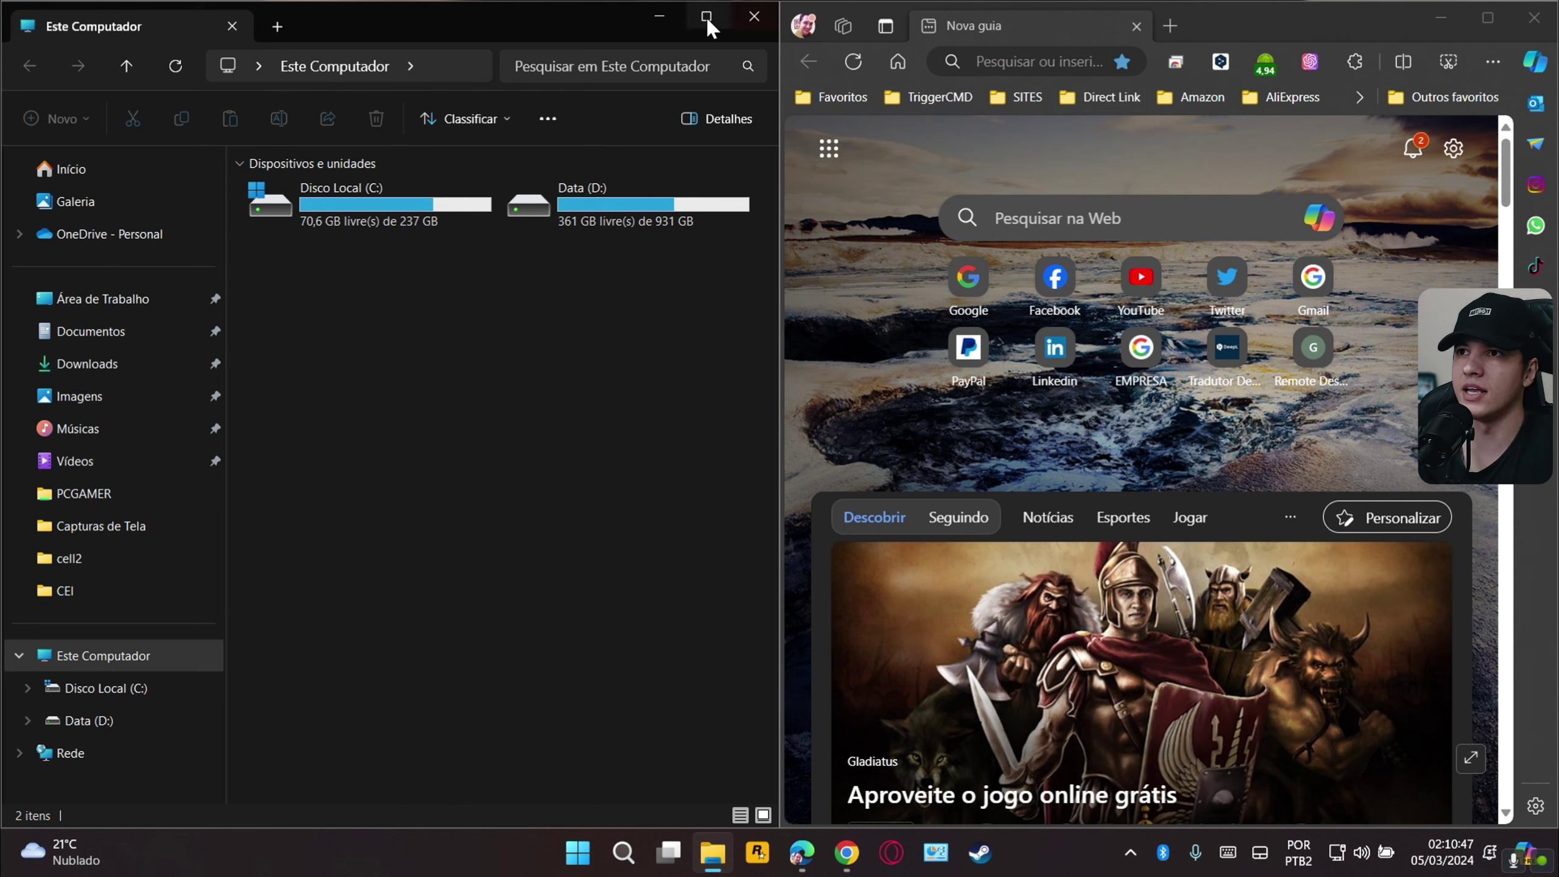
pyautogui.moveTo(707, 27)
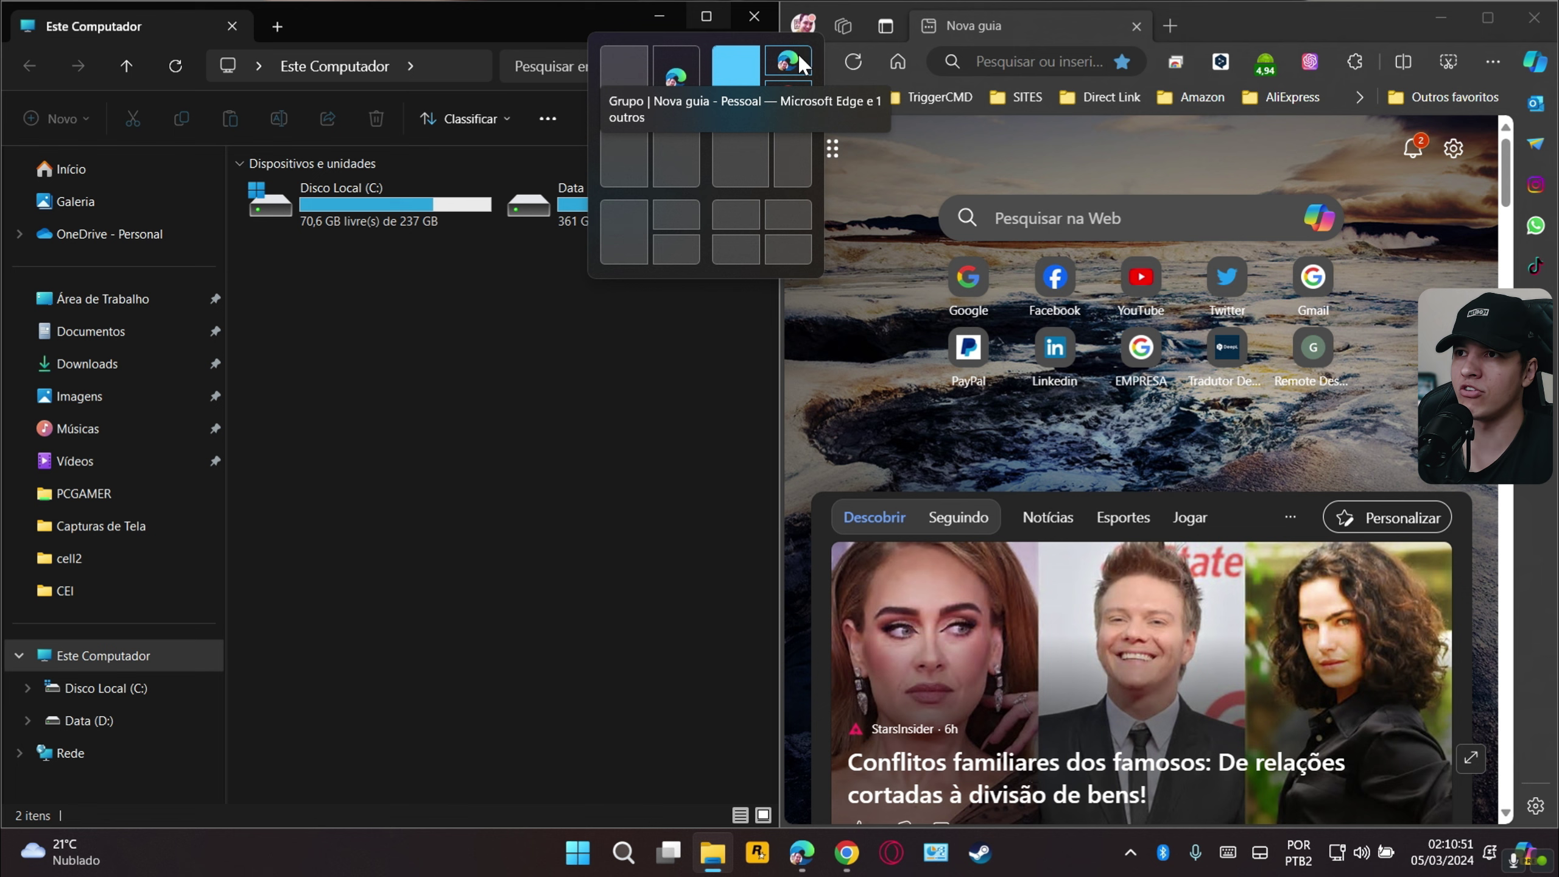
pyautogui.click(780, 75)
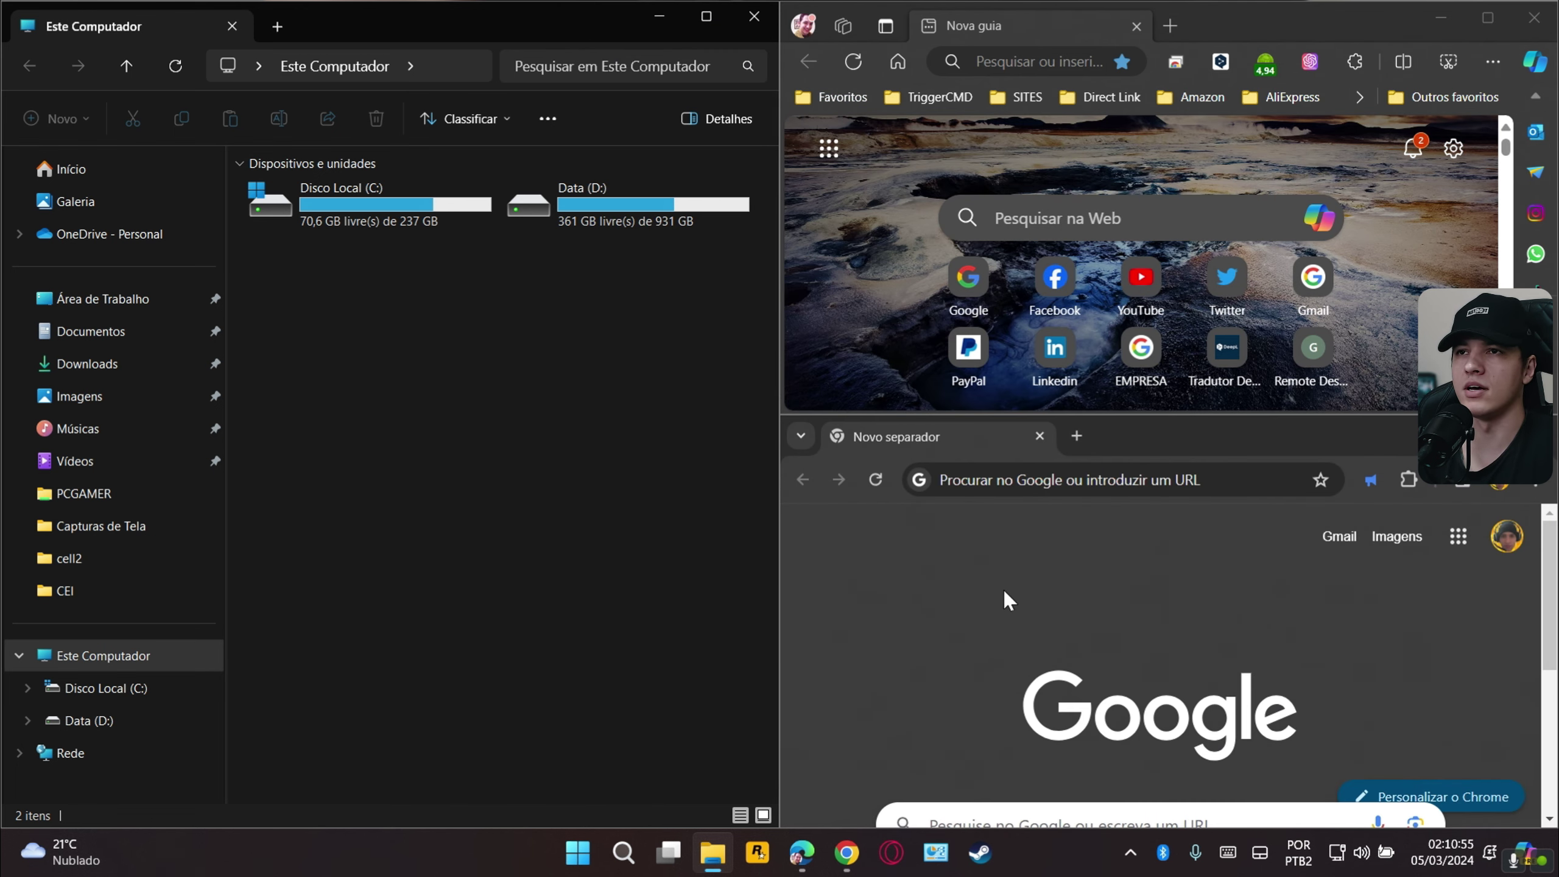
pyautogui.moveTo(699, 23)
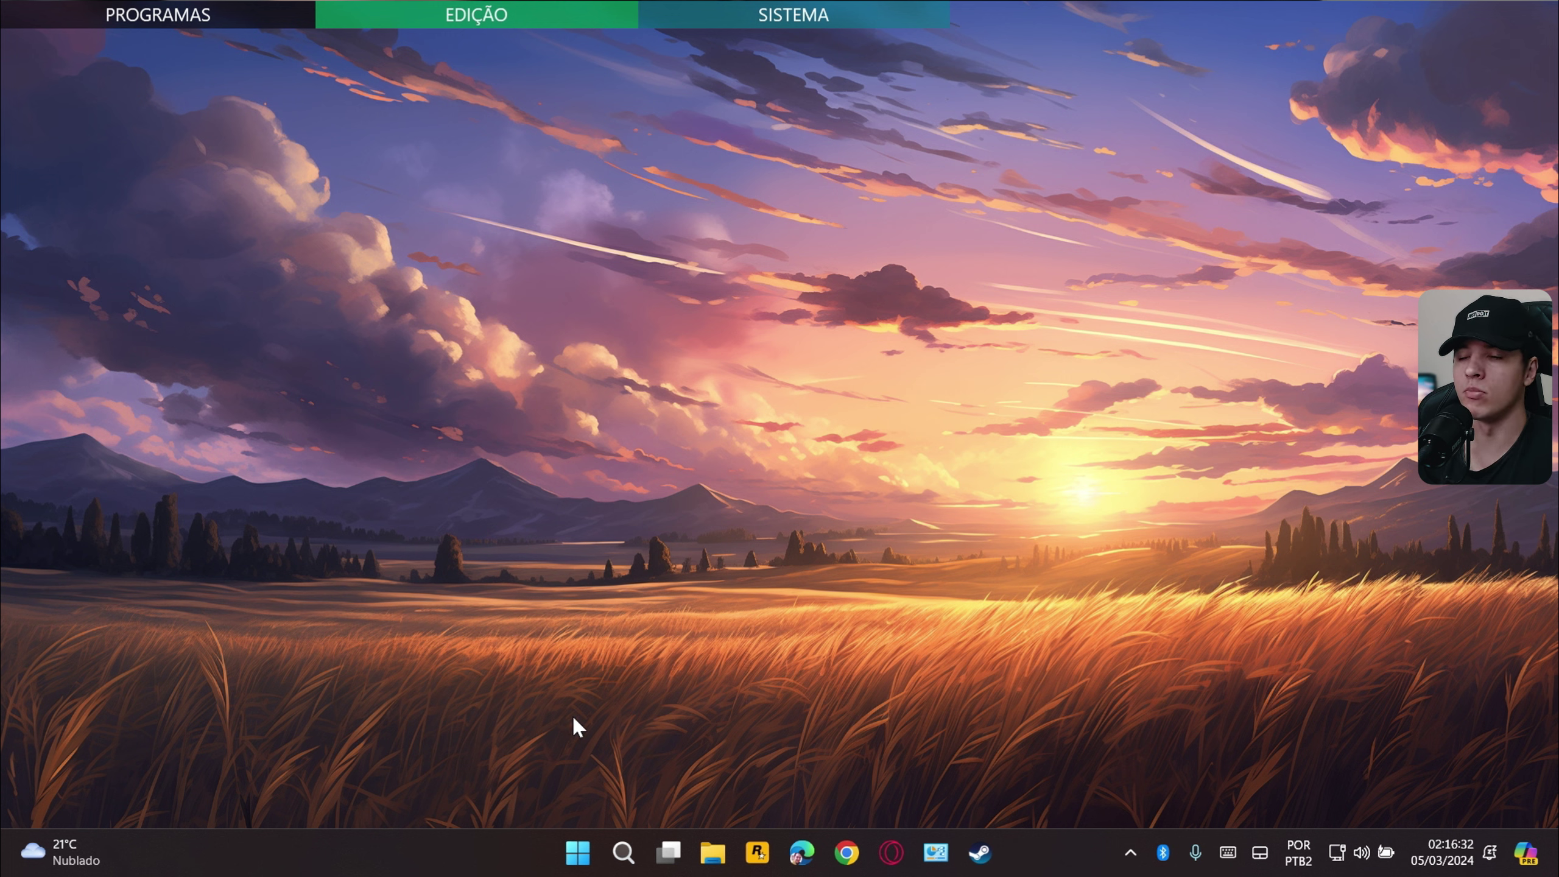
# - Open the nearby sharing options in the system section of the Windows Settings app
pyautogui.click(581, 852)
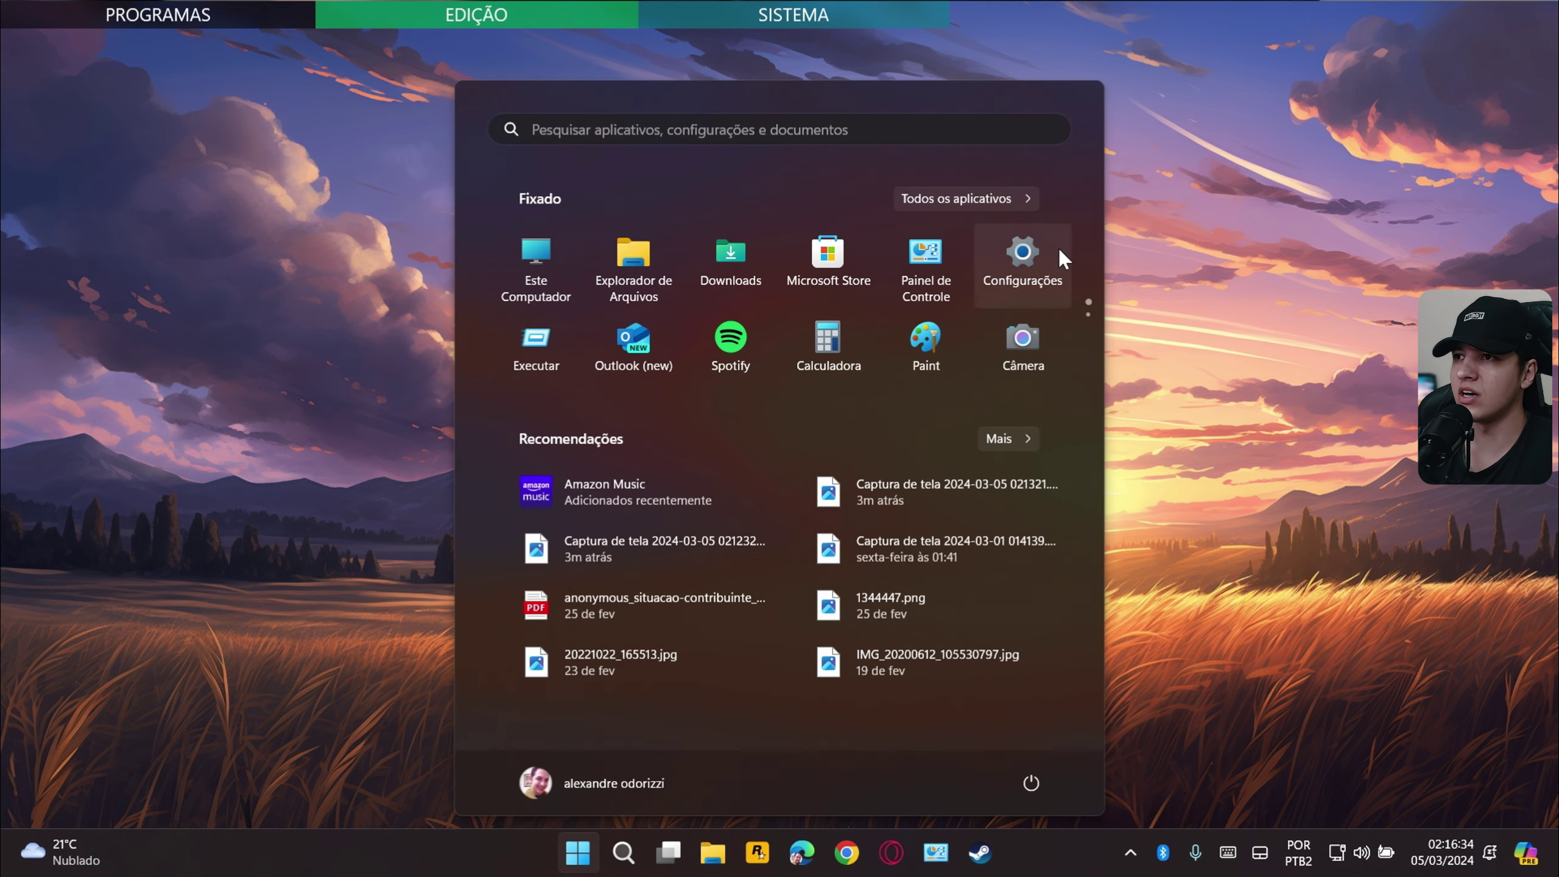
pyautogui.click(1024, 264)
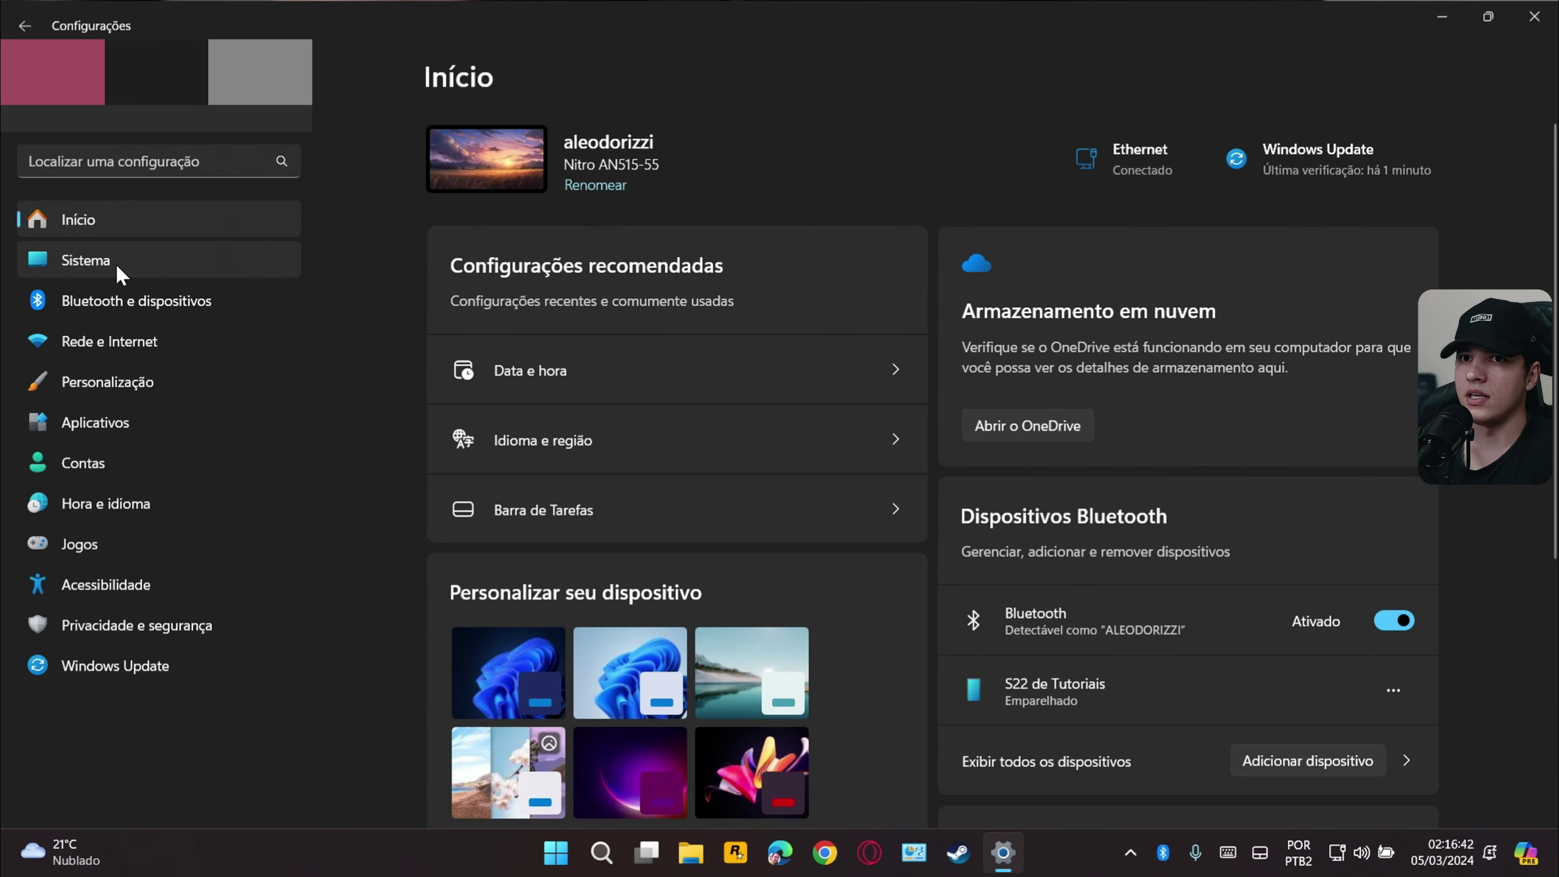
pyautogui.click(116, 264)
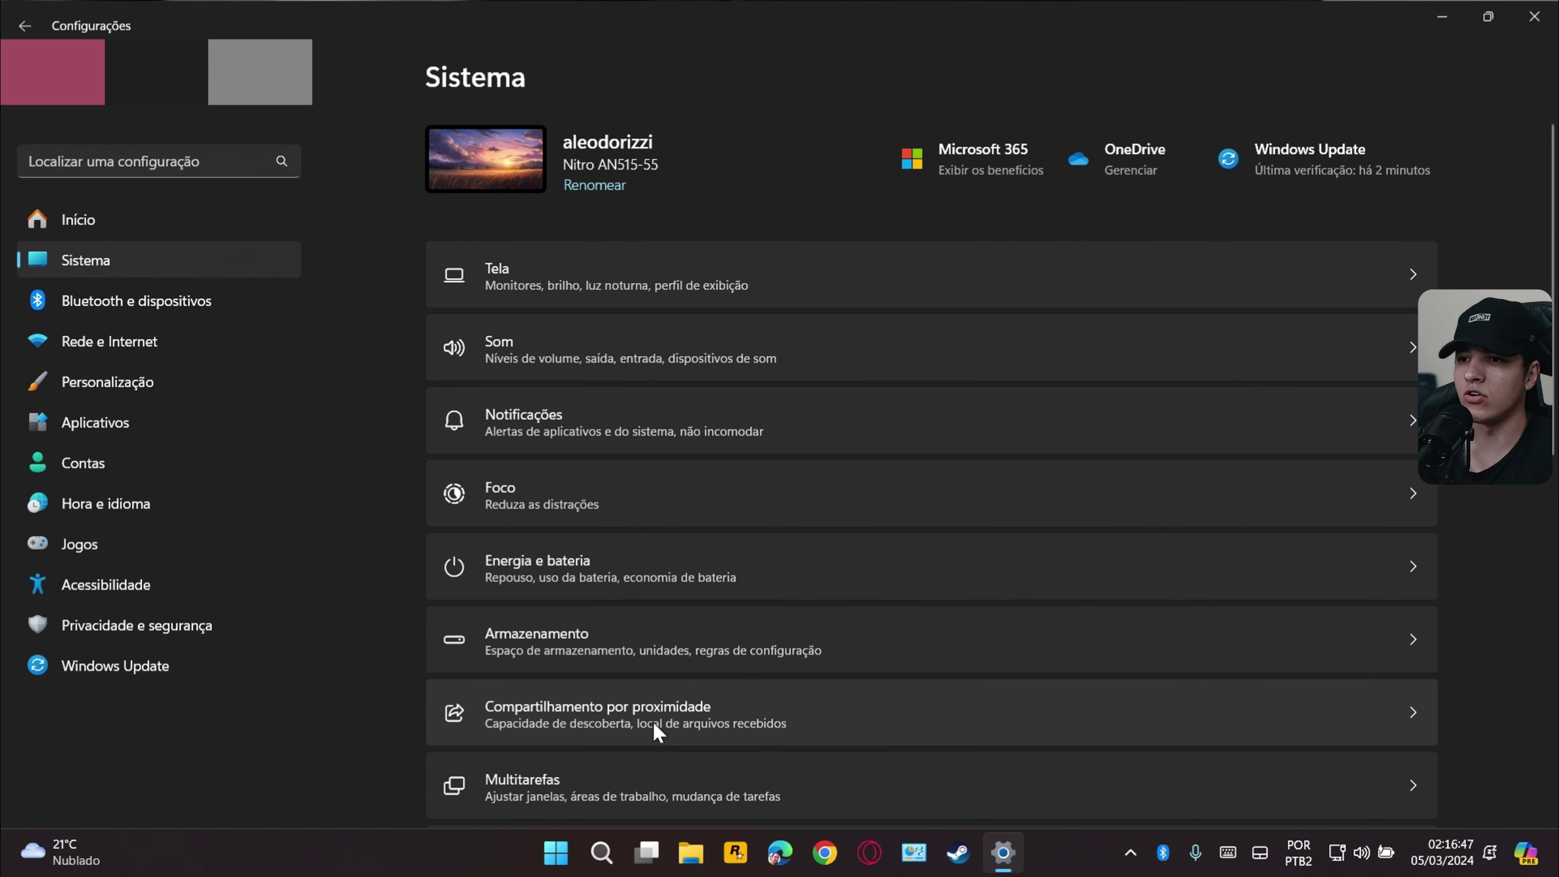
pyautogui.click(692, 712)
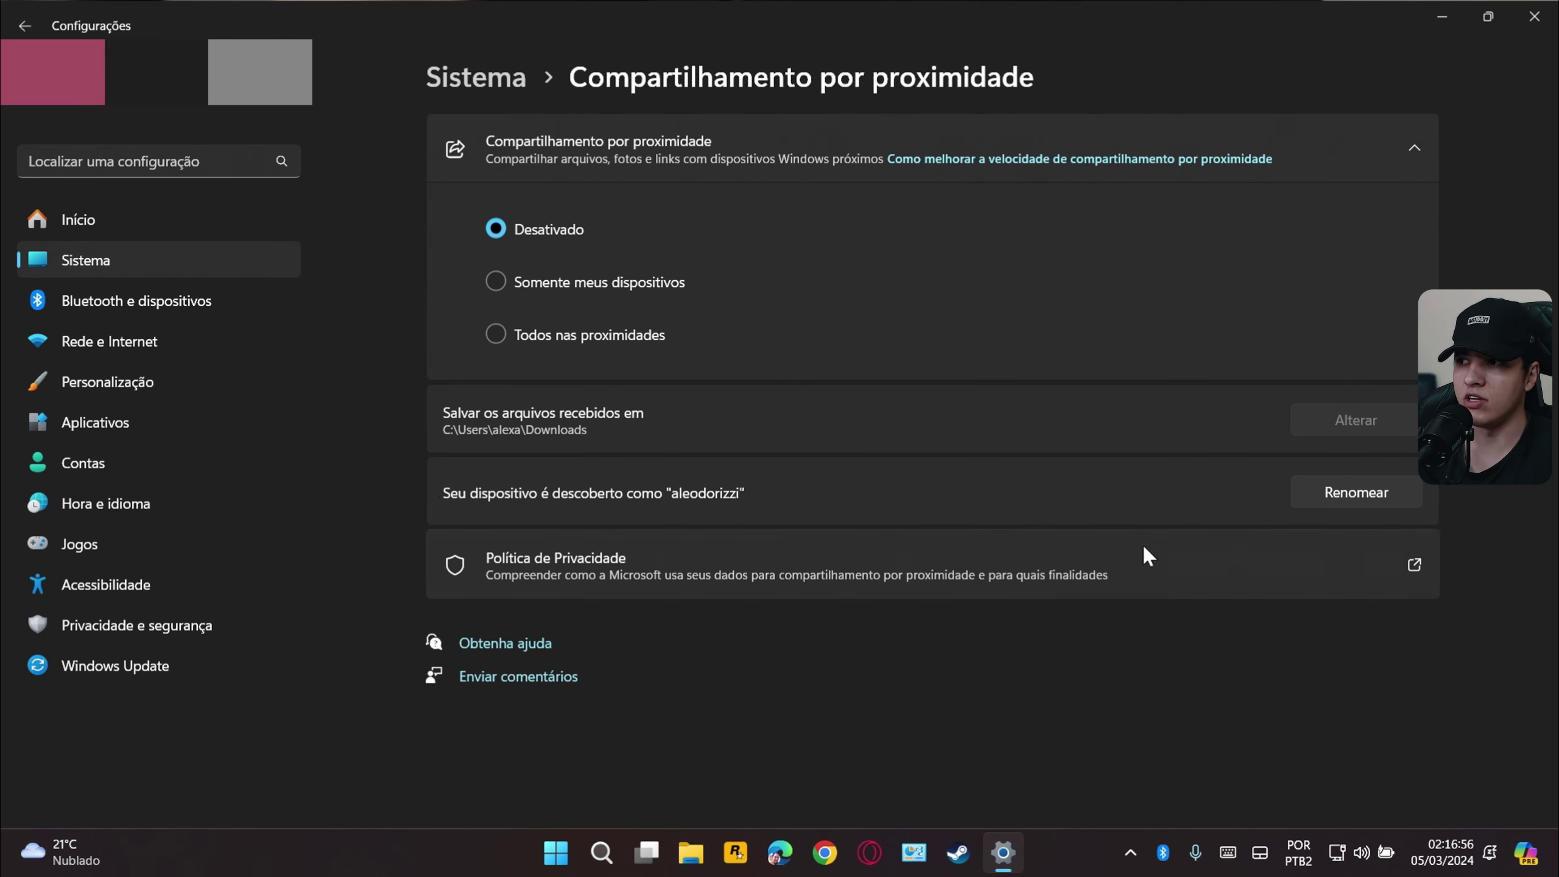
# - Rename the computer for nearby sharing to the owner's surname followed by "notebook", and save the name
pyautogui.click(1360, 496)
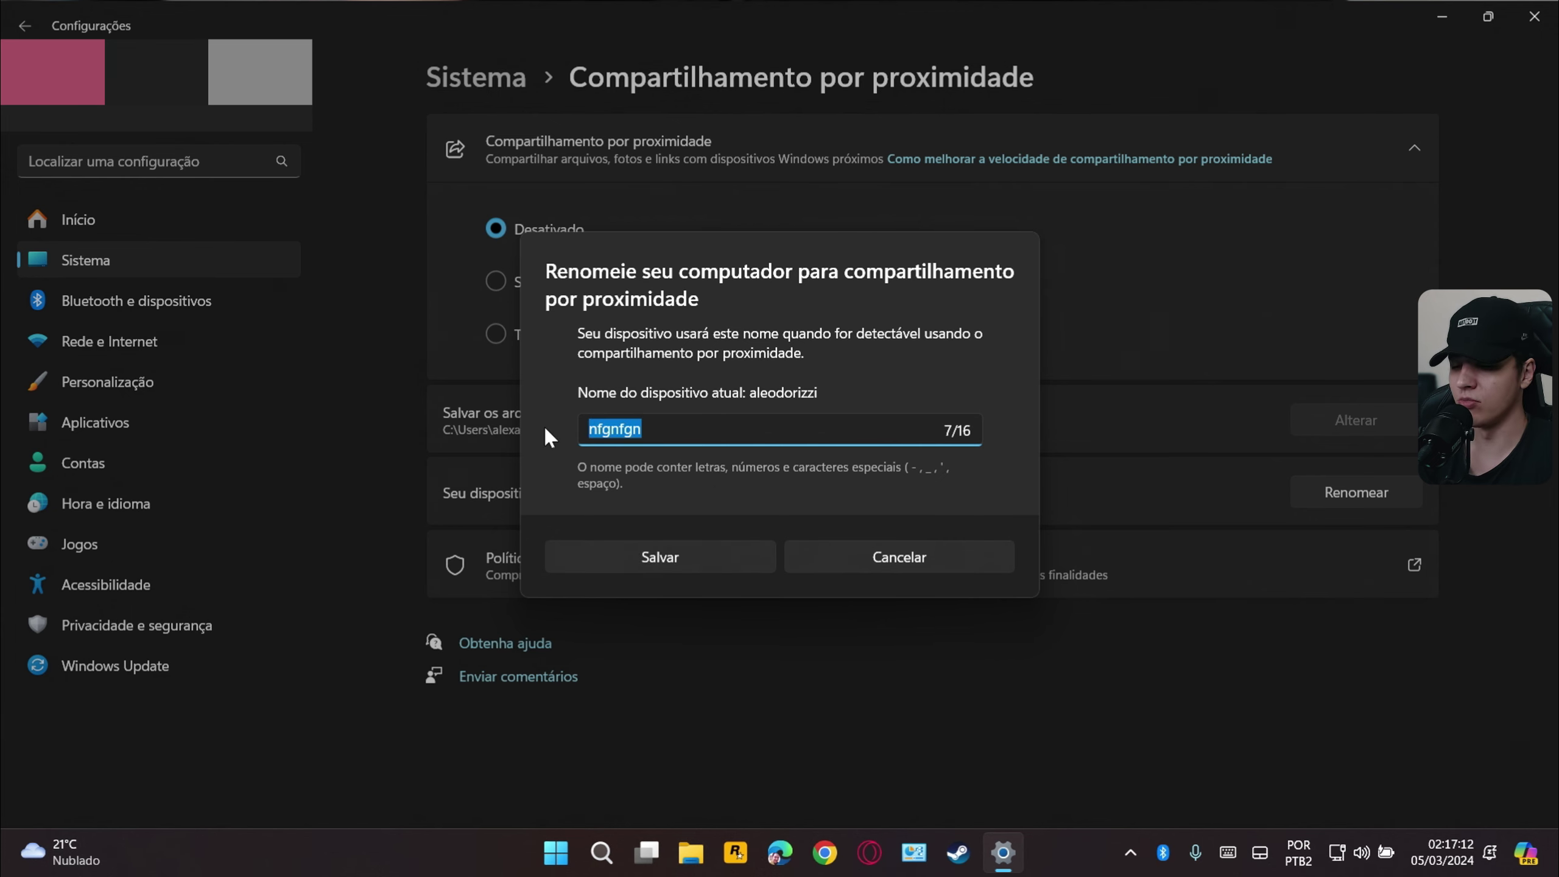
pyautogui.write('oso')
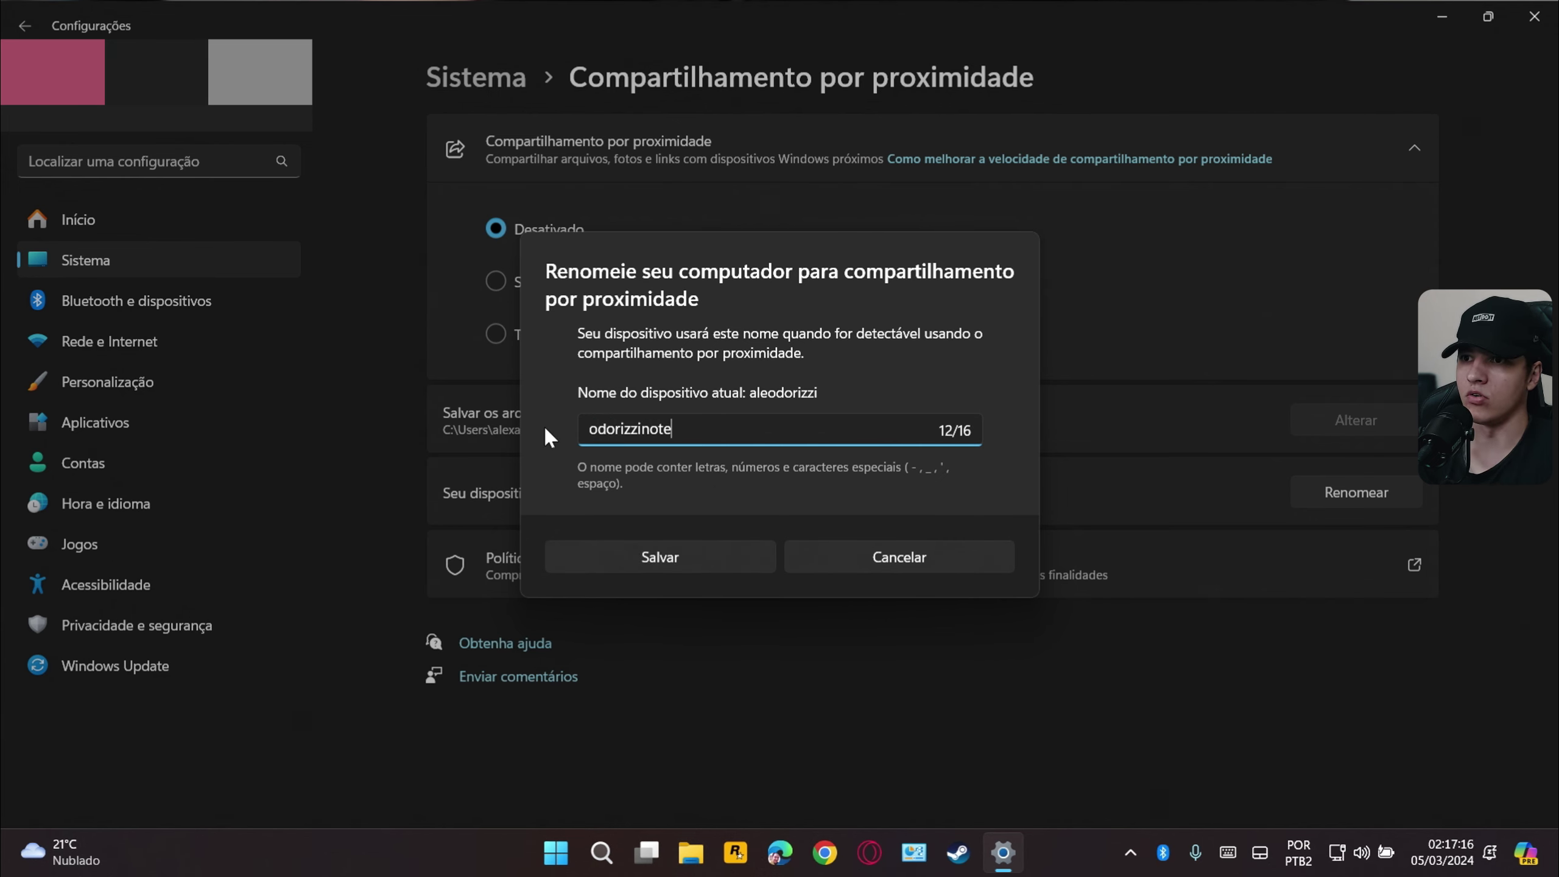
pyautogui.write('book')
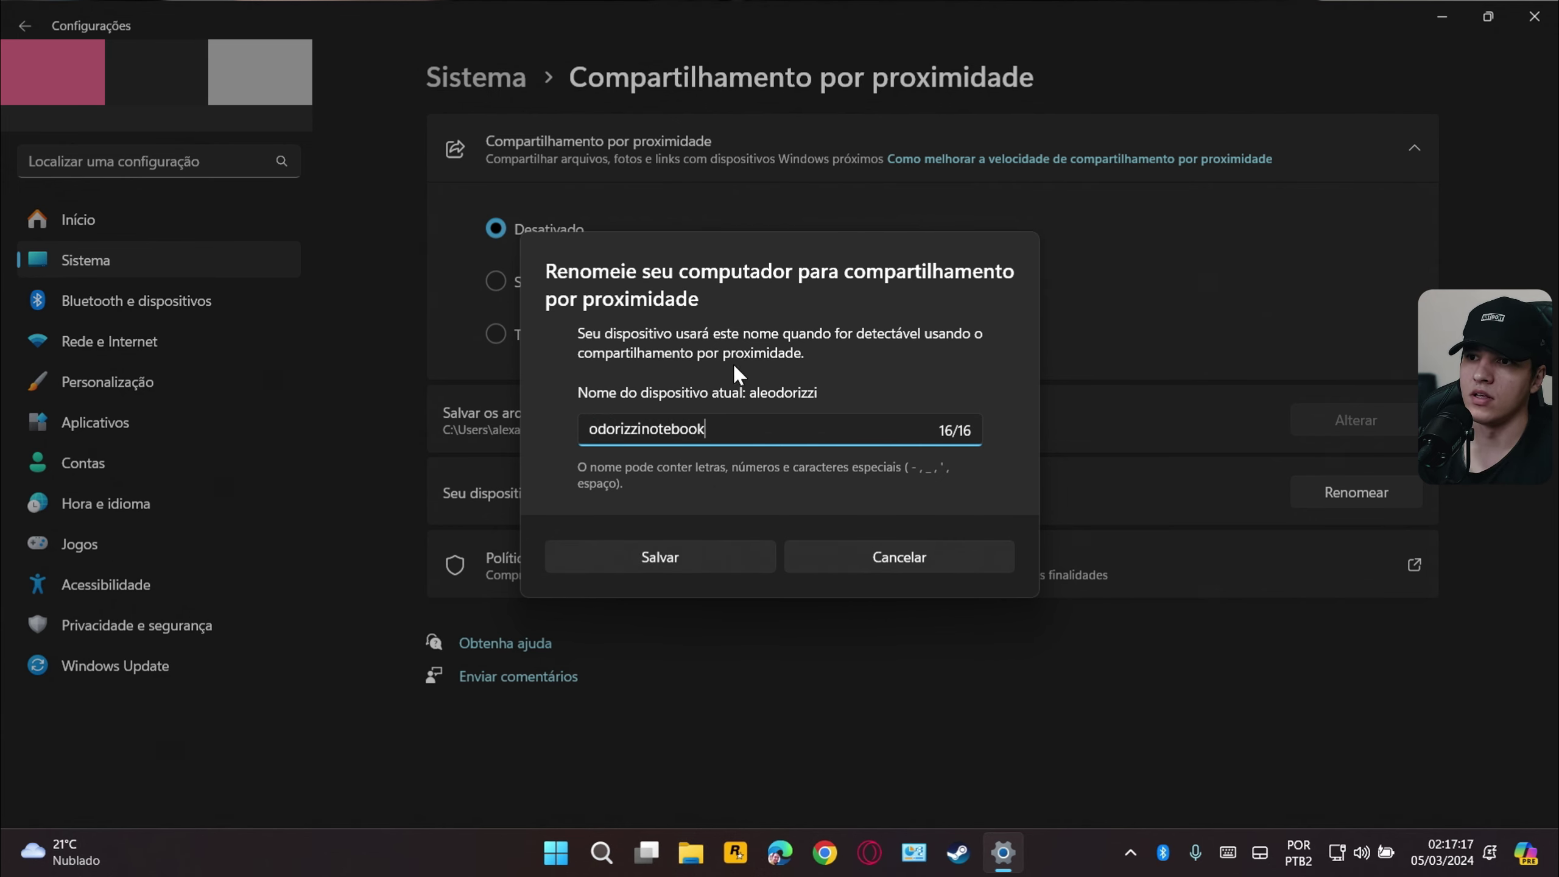
pyautogui.click(729, 564)
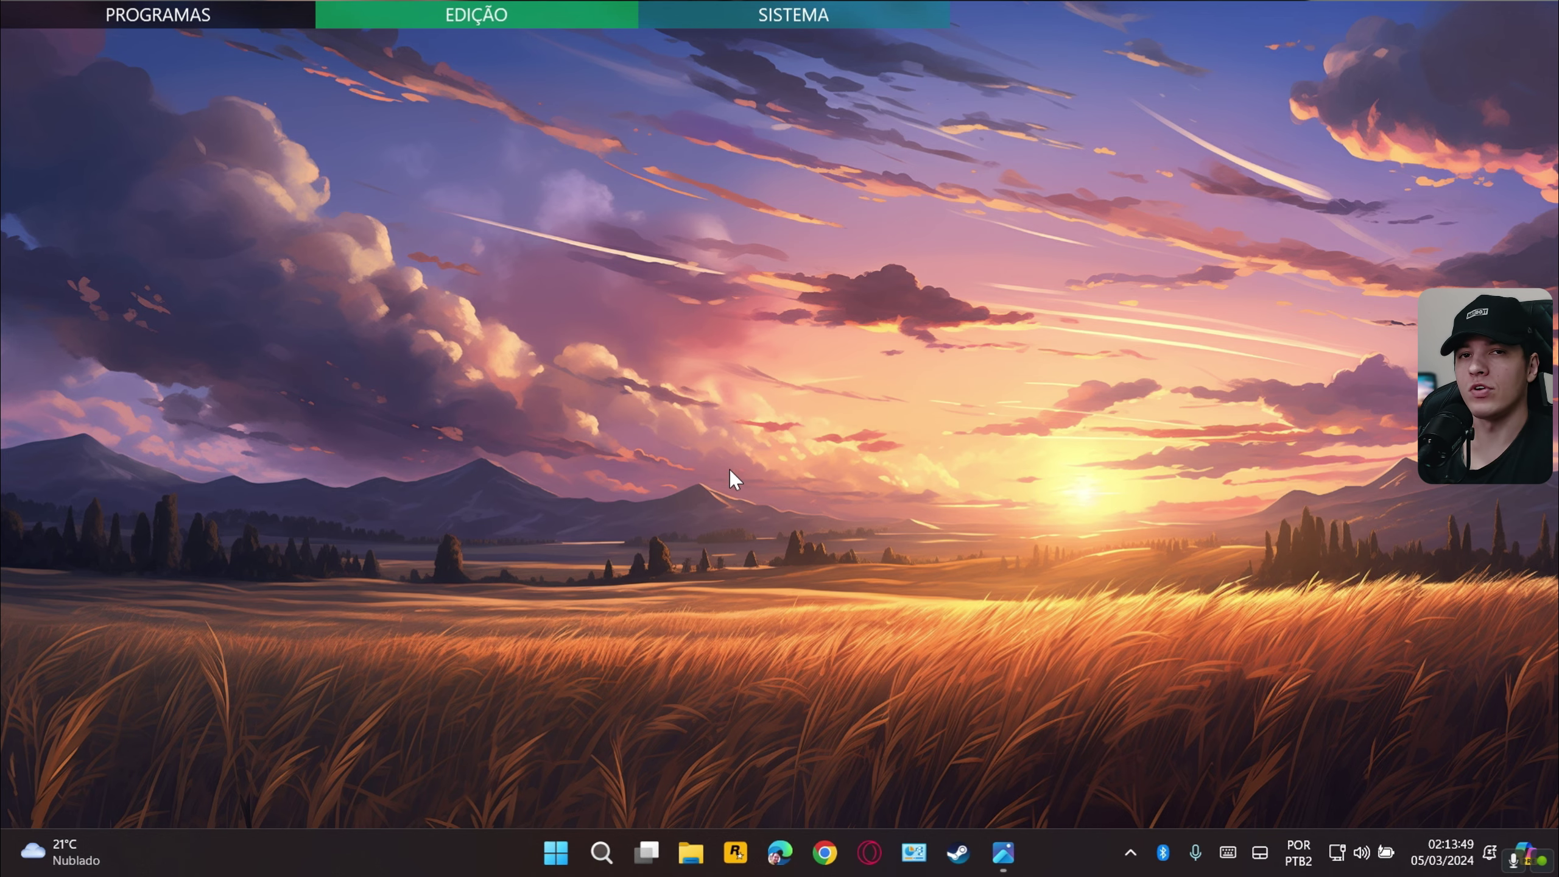
# - Check for new updates in Windows Update, and open the optional updates page from the advanced options
pyautogui.click(556, 853)
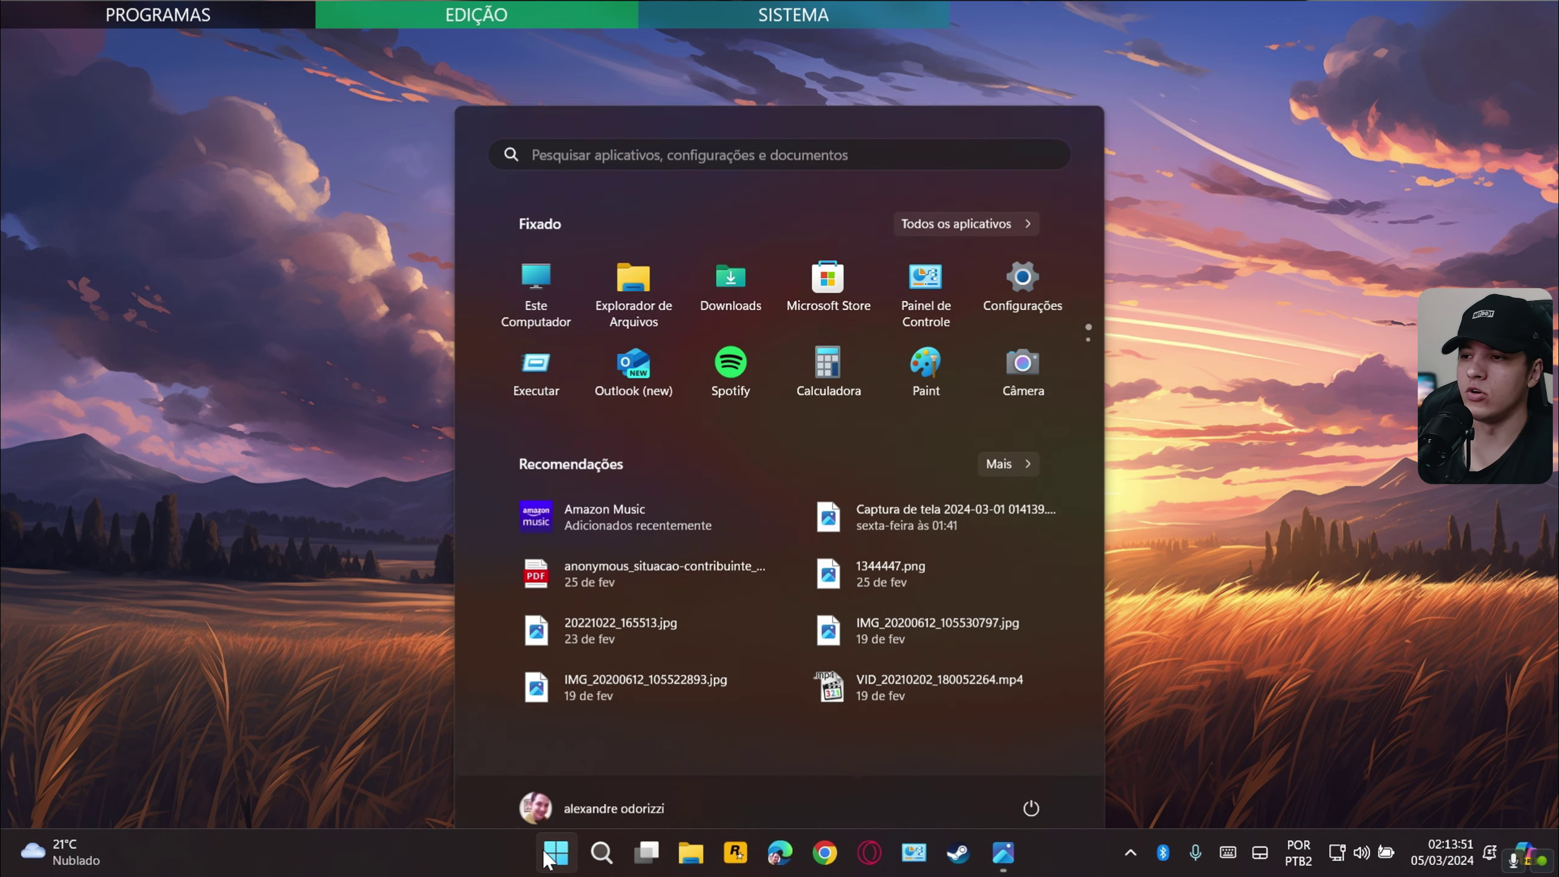
pyautogui.click(1025, 253)
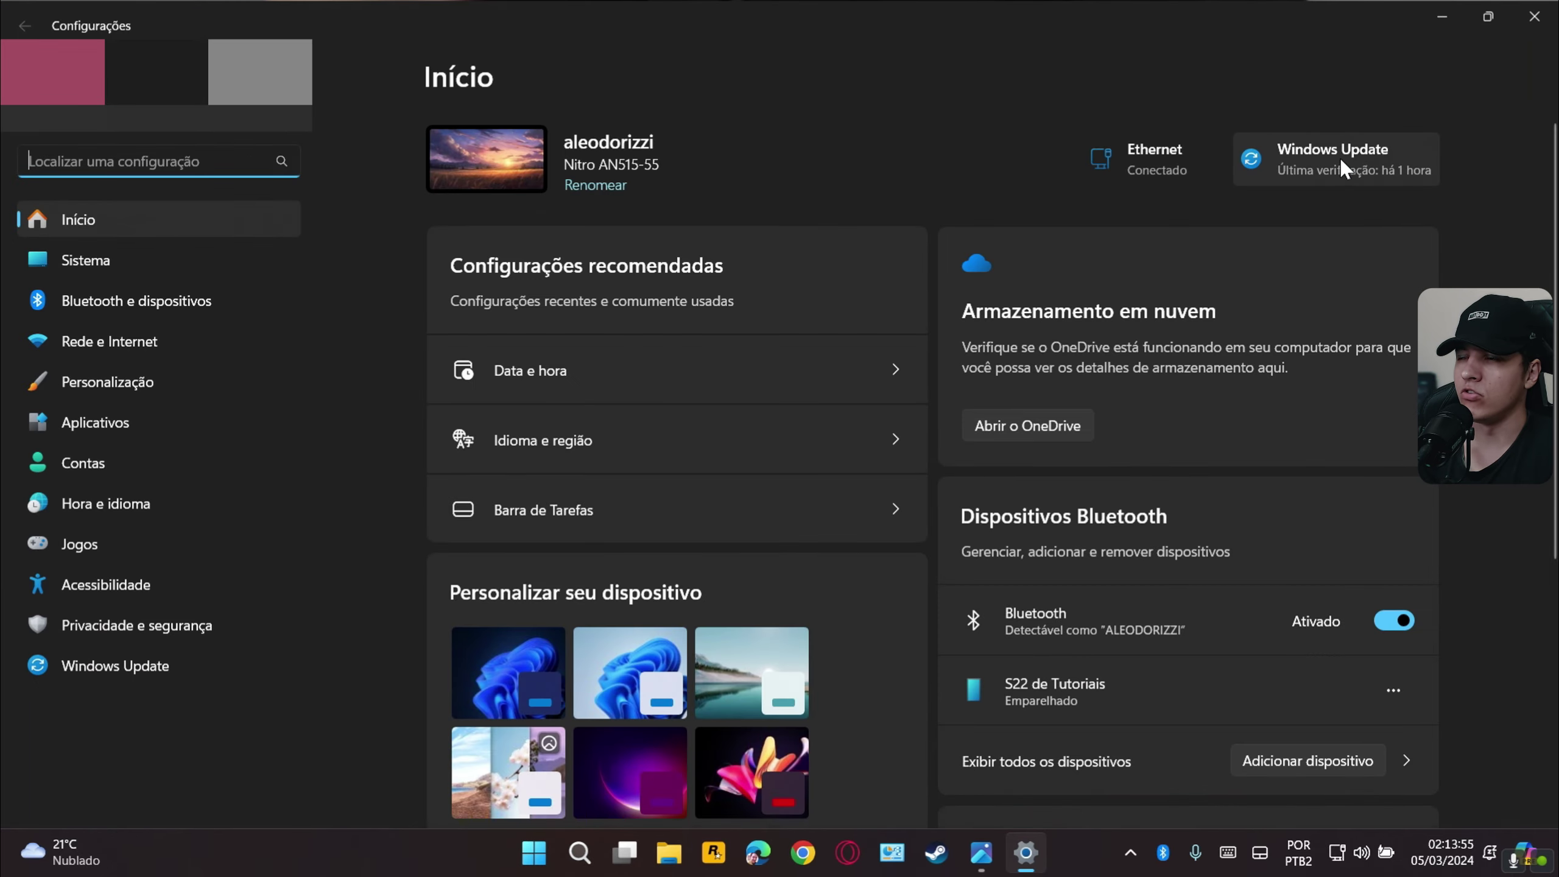
pyautogui.click(1340, 158)
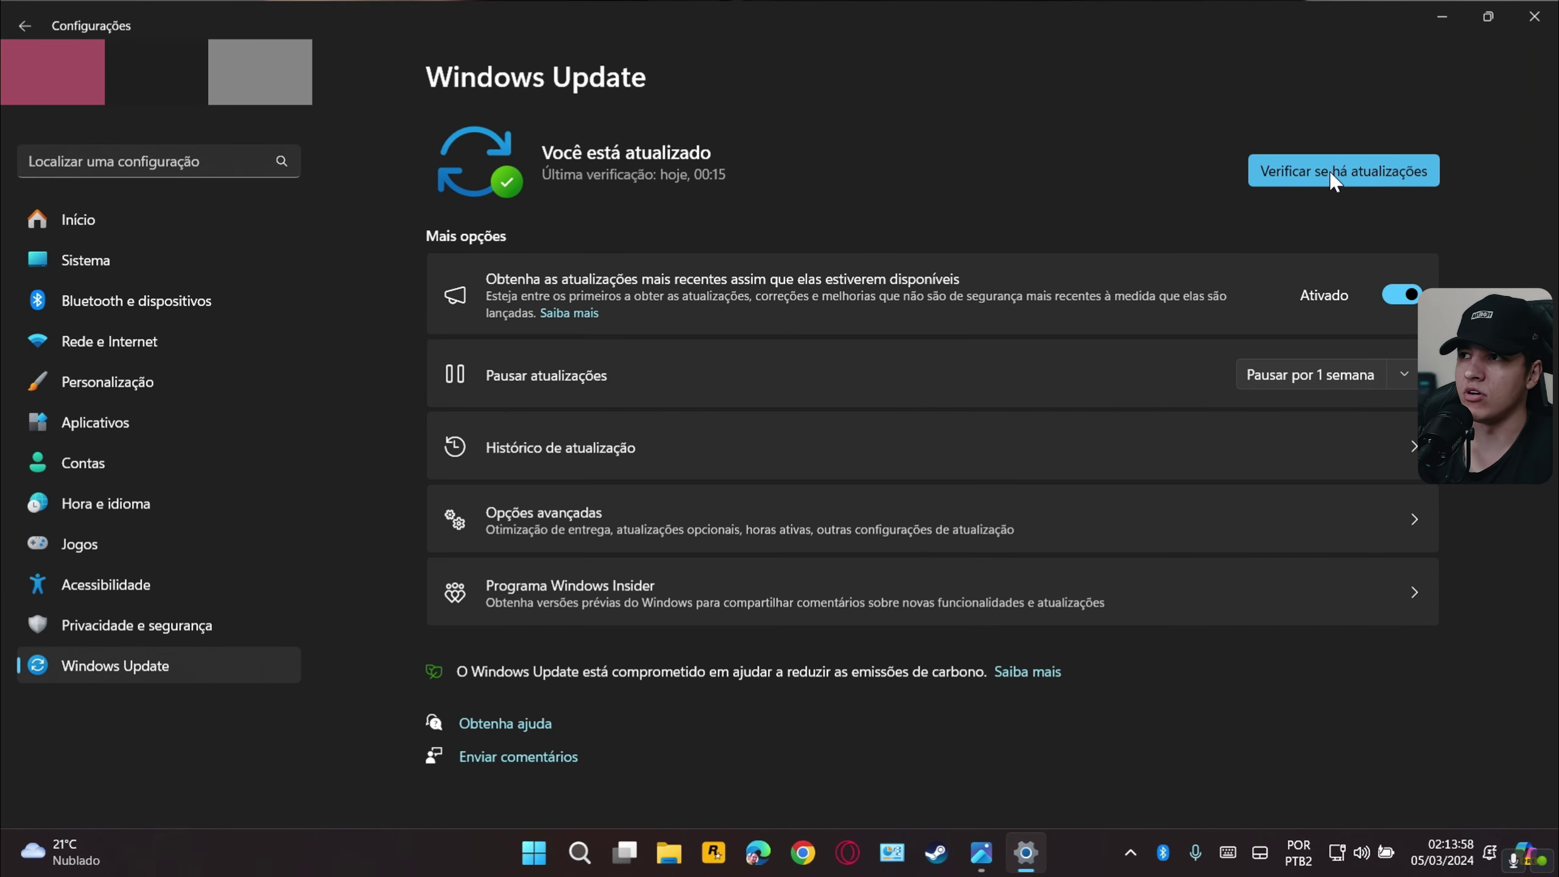
pyautogui.click(1333, 173)
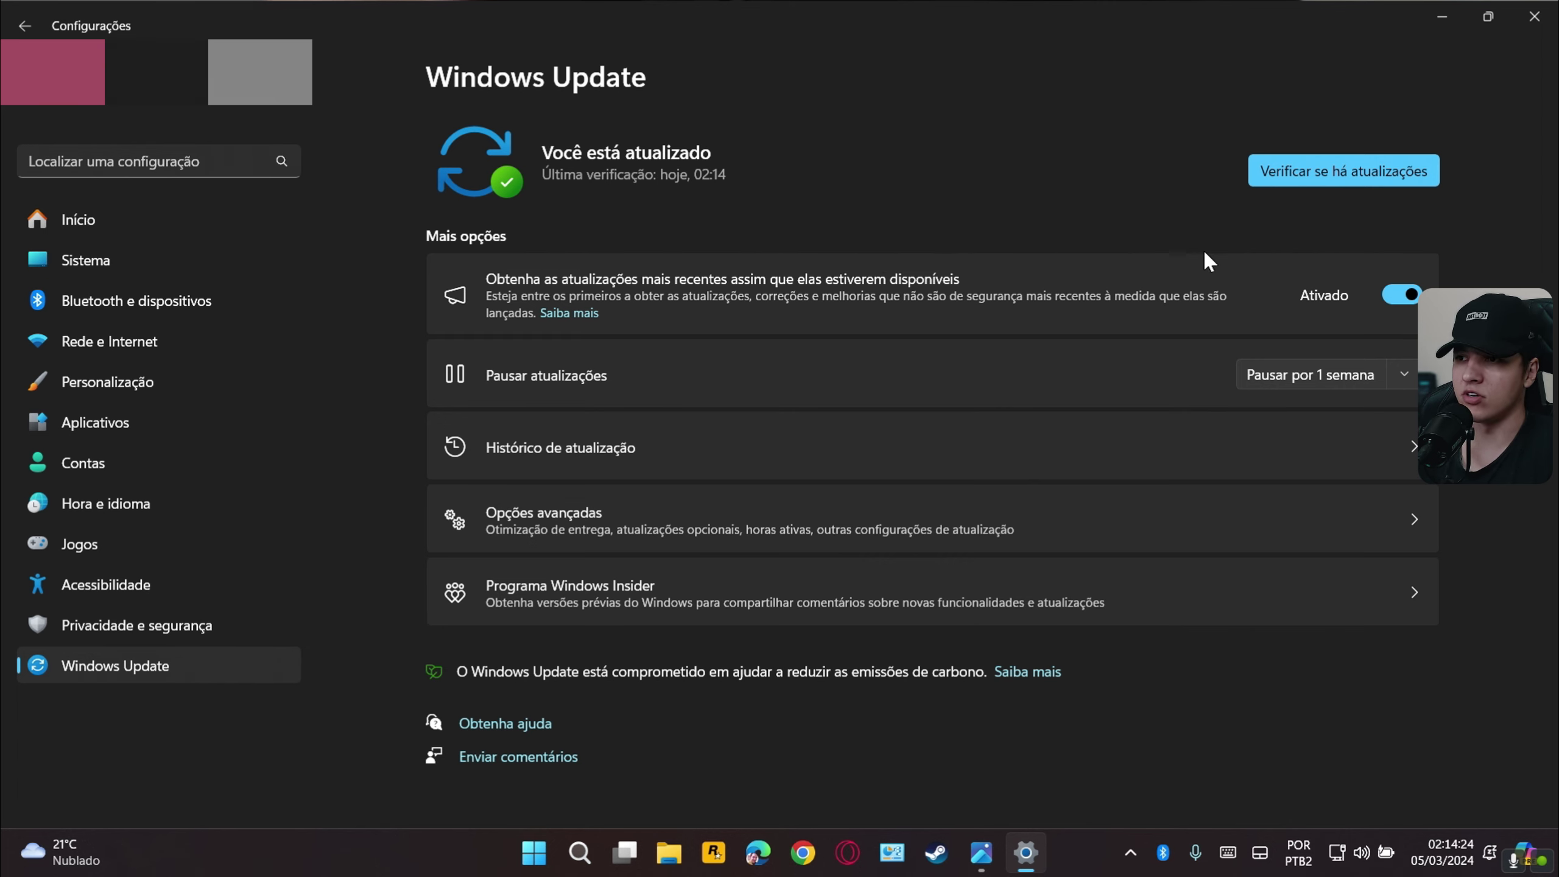
pyautogui.click(598, 525)
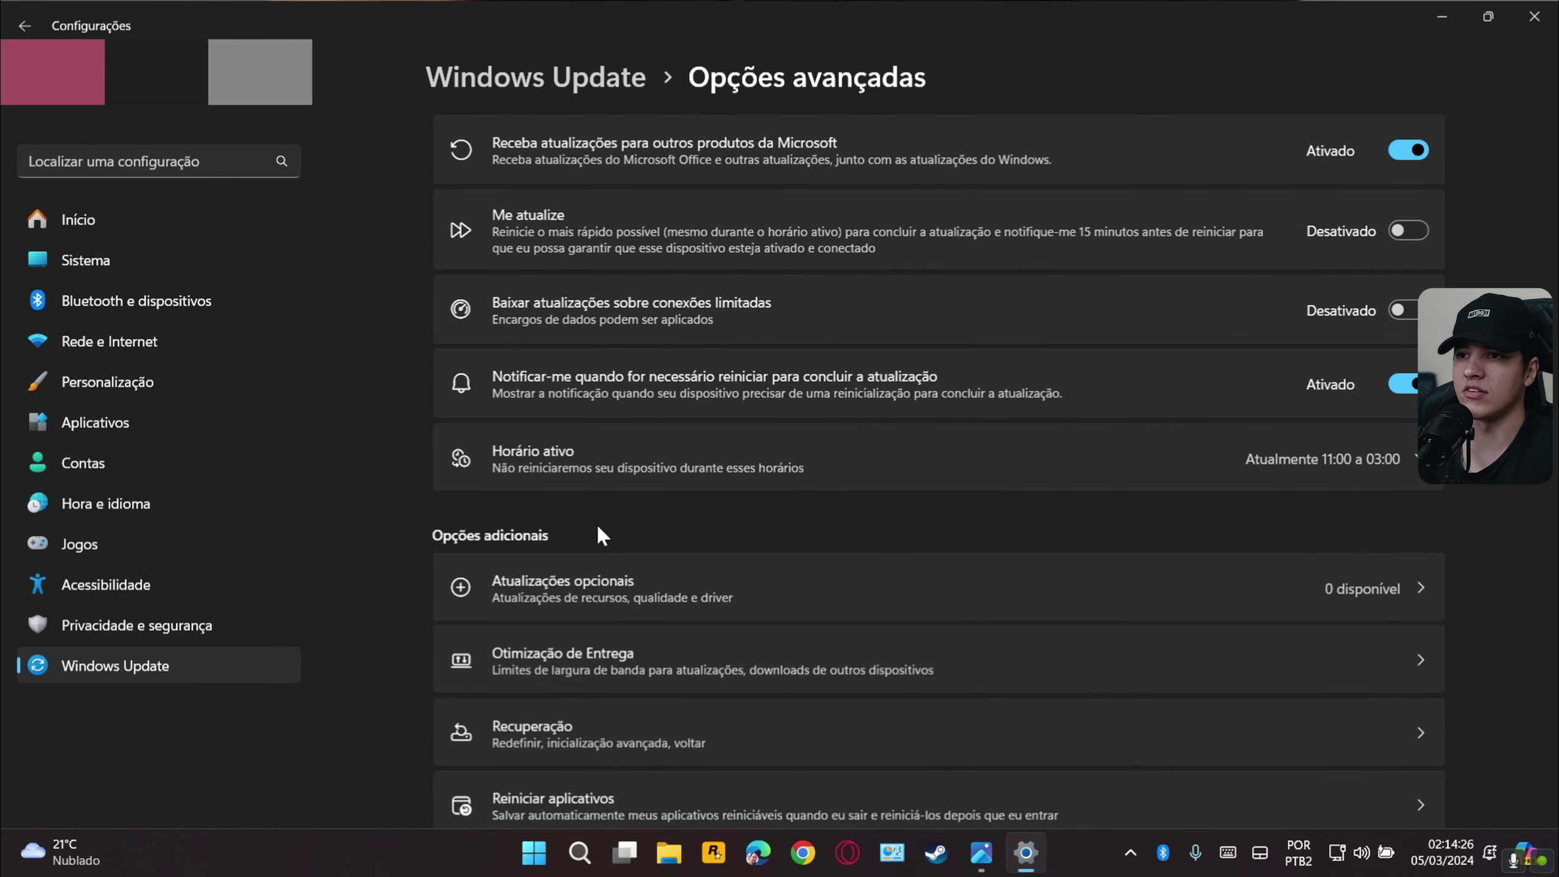
pyautogui.click(682, 585)
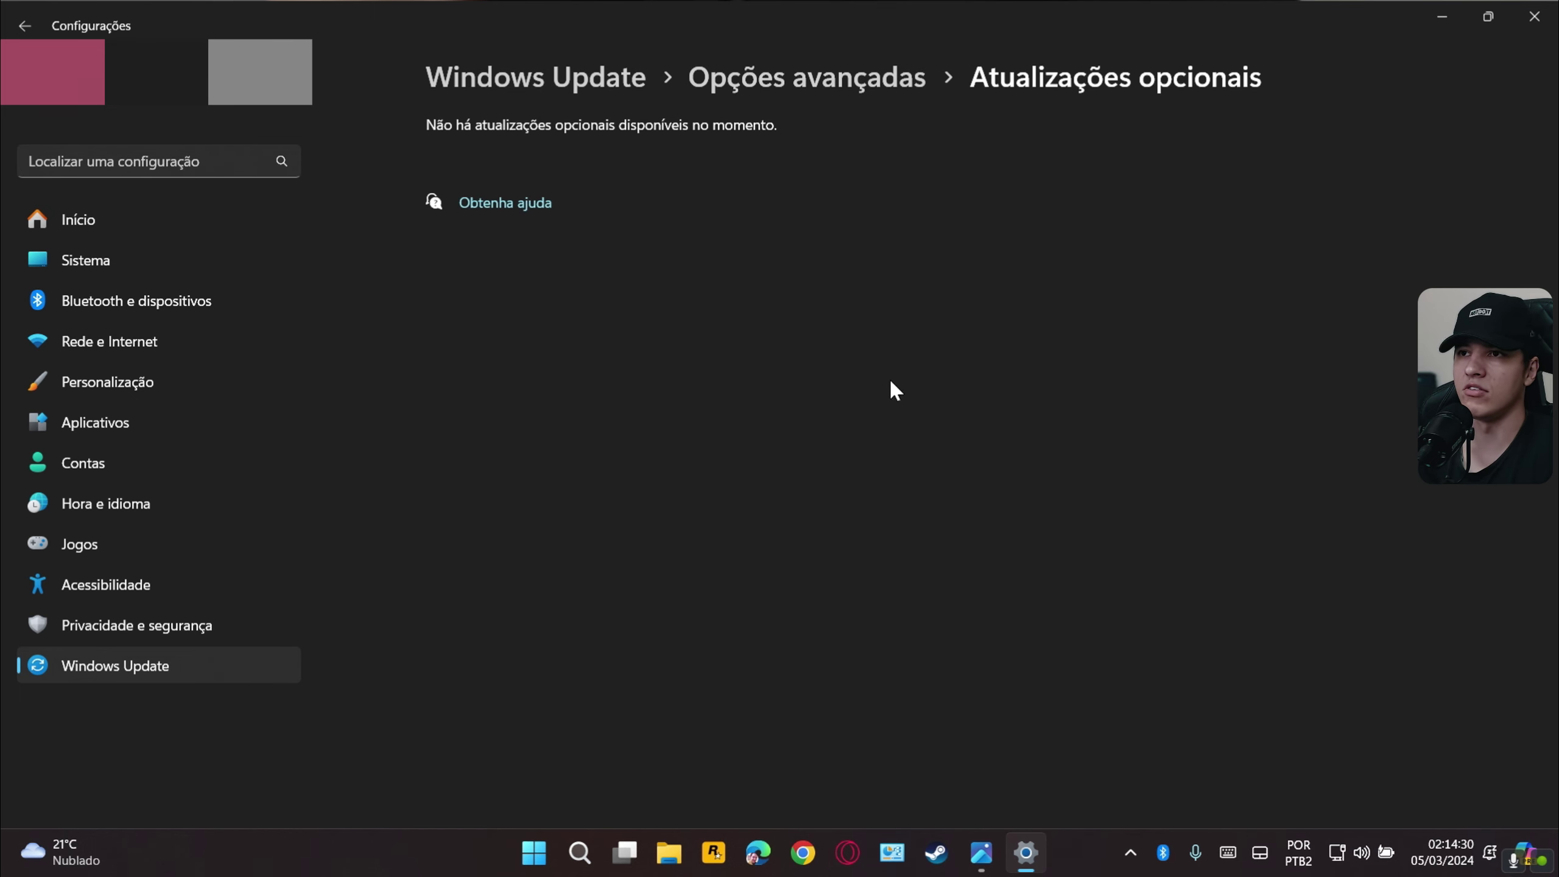